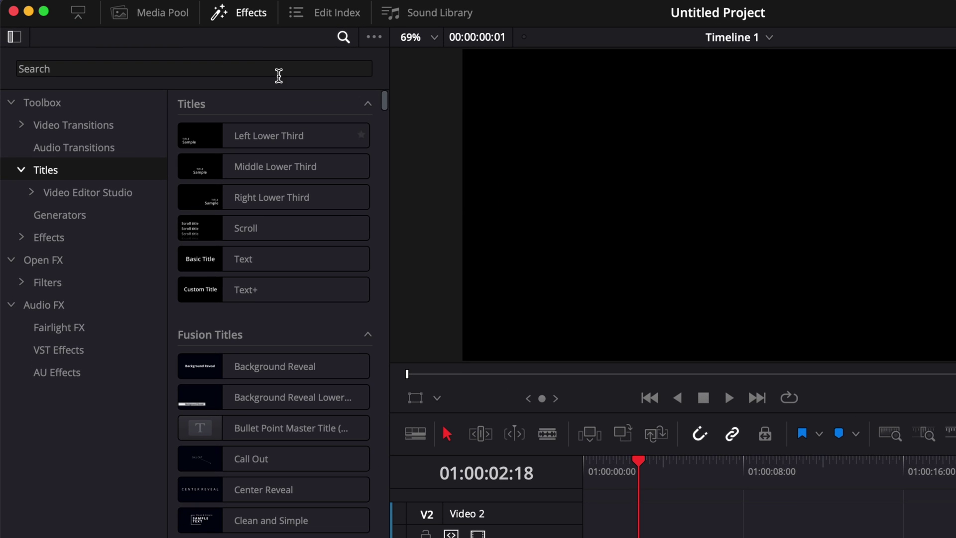
Place a Fusion Composition clip at the start of Video 1 and open it on the Fusion page
click(61, 243)
drag(253, 166, 687, 537)
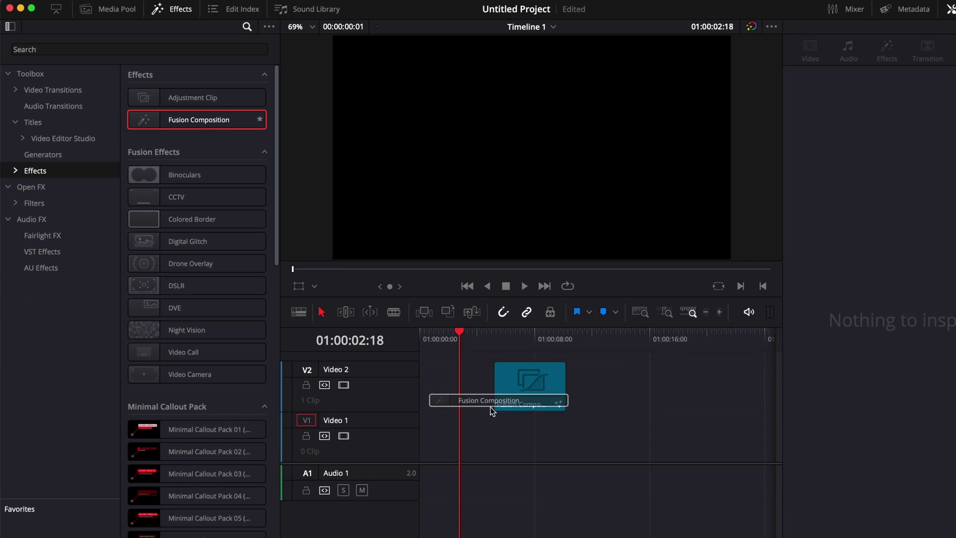
drag(491, 409, 426, 434)
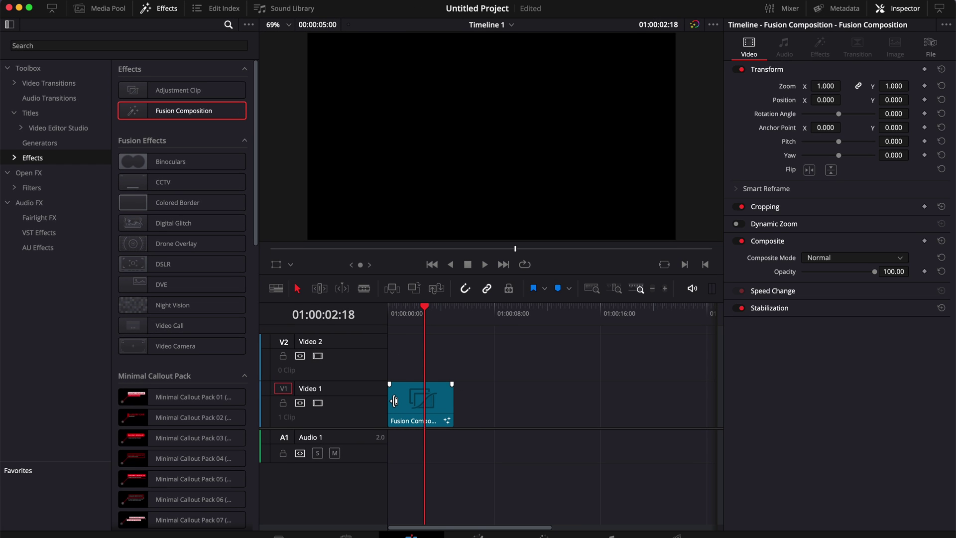
click(431, 409)
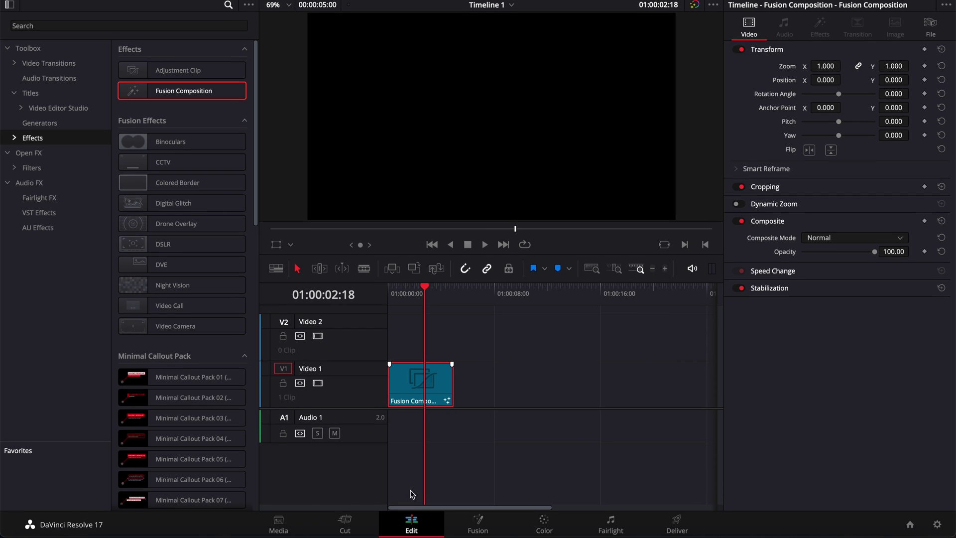
click(485, 528)
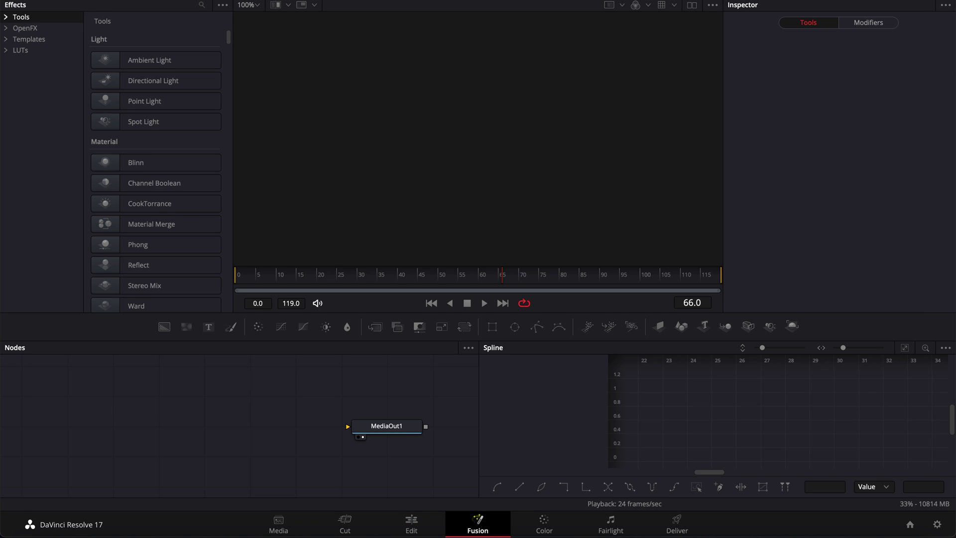
Move MediaOut1 right and add a Text1 node reading 'DAVINCI RESOLVE TUTORIAL'
click(717, 8)
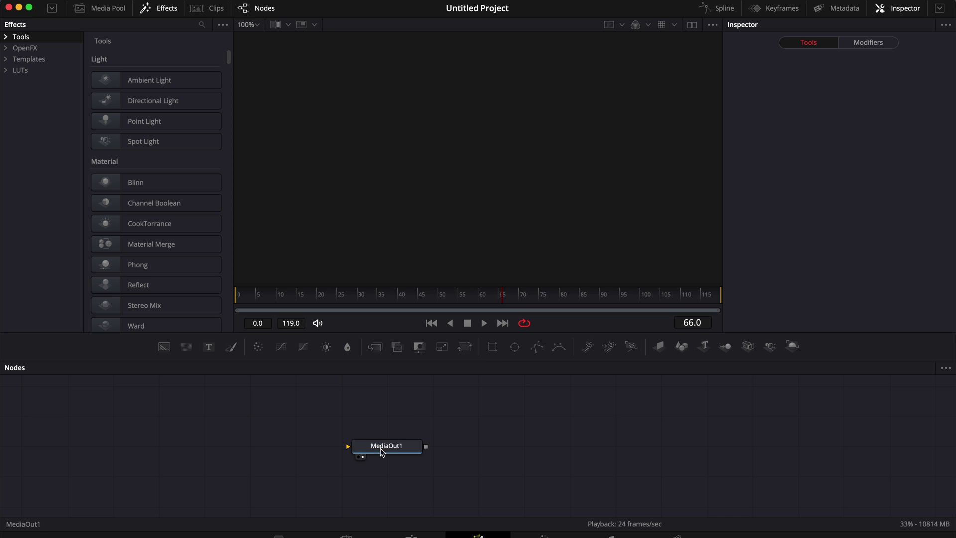
drag(382, 452, 706, 436)
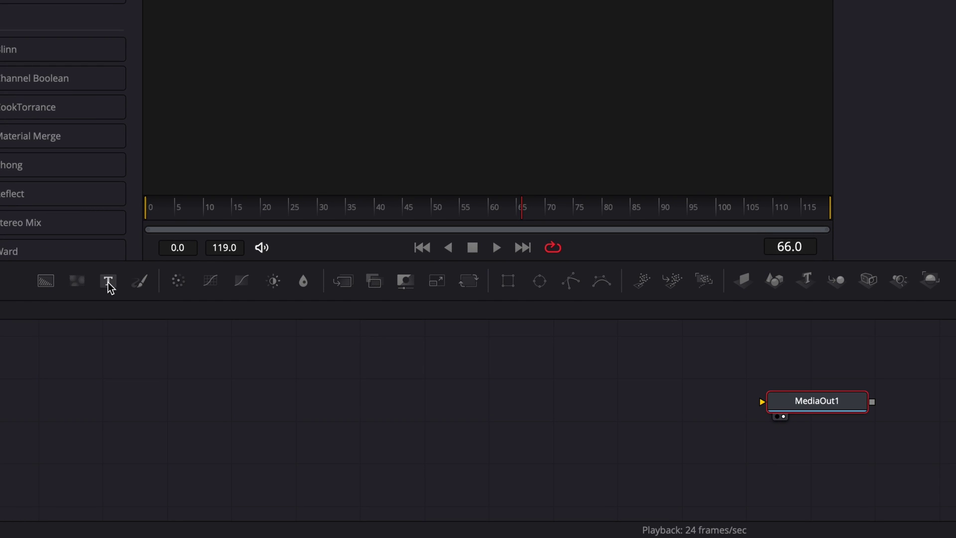
drag(109, 283, 251, 411)
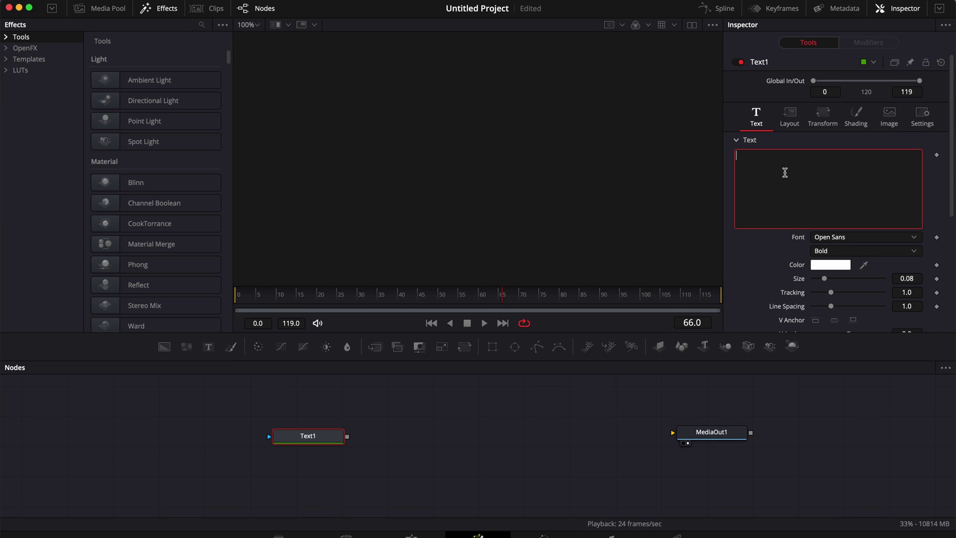
text(DAVINCI RESOLVE TUTORIAL)
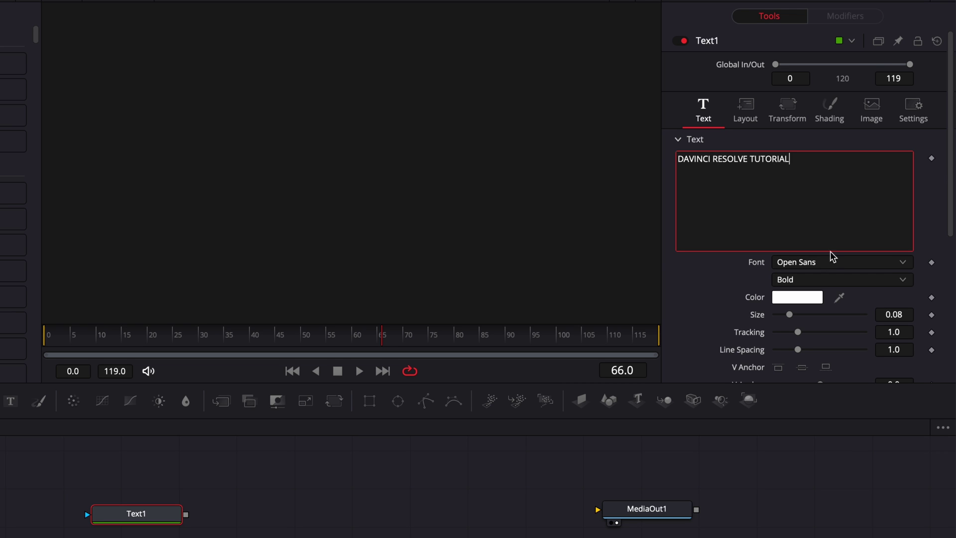
Set the title font to Montserrat Bold and show Text1 in the viewer
click(823, 263)
scroll(822, 261, up, 15)
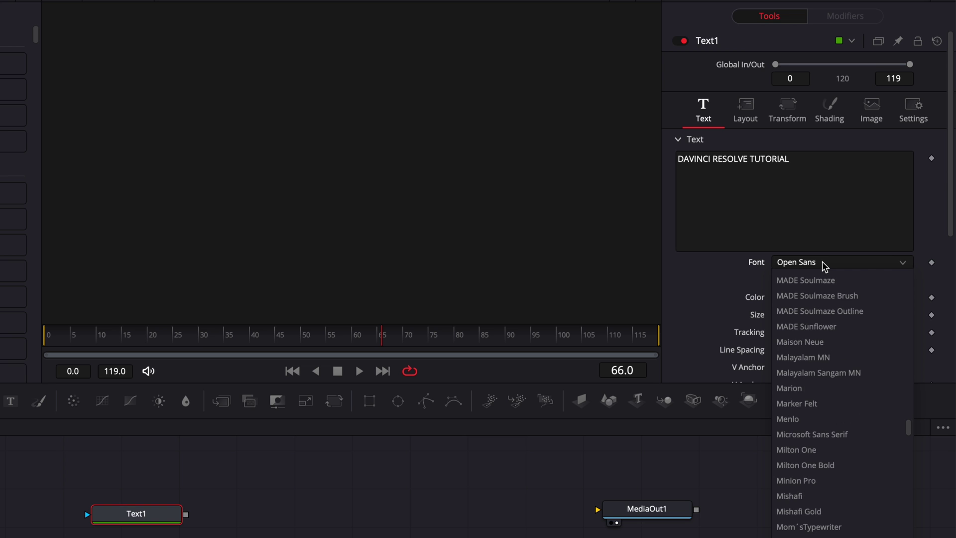
scroll(822, 261, down, 5)
click(816, 286)
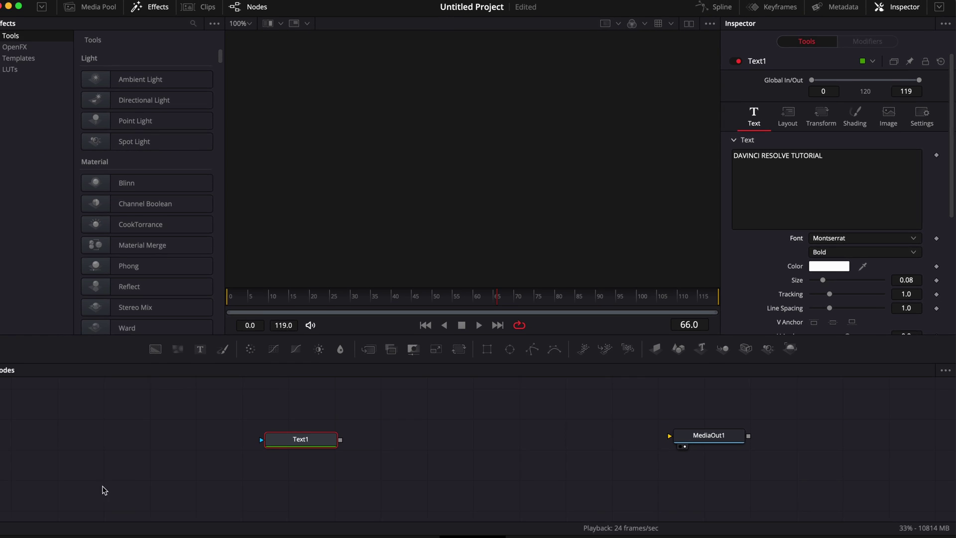
click(276, 449)
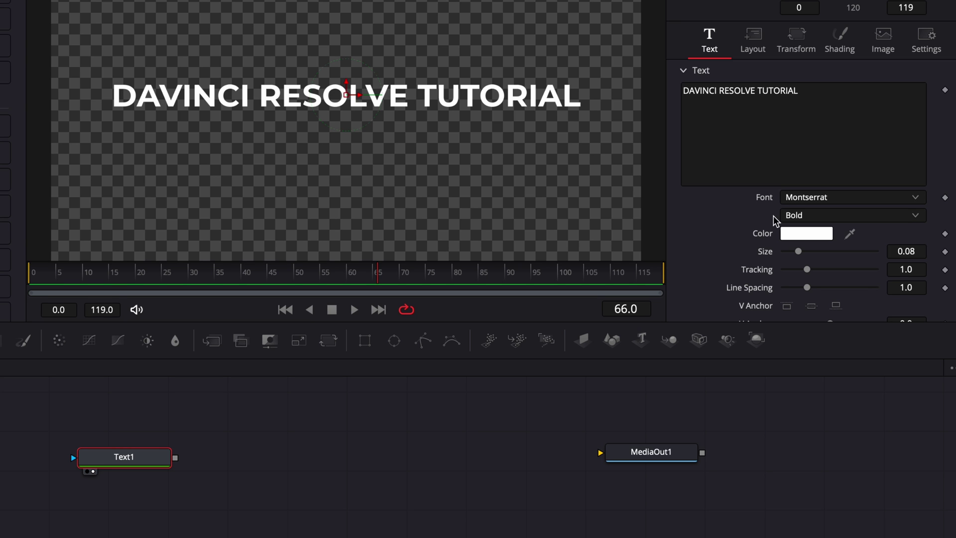
Shrink the title to size 0.062, raise it in the frame, and set H Anchor to Left
drag(918, 251, 902, 251)
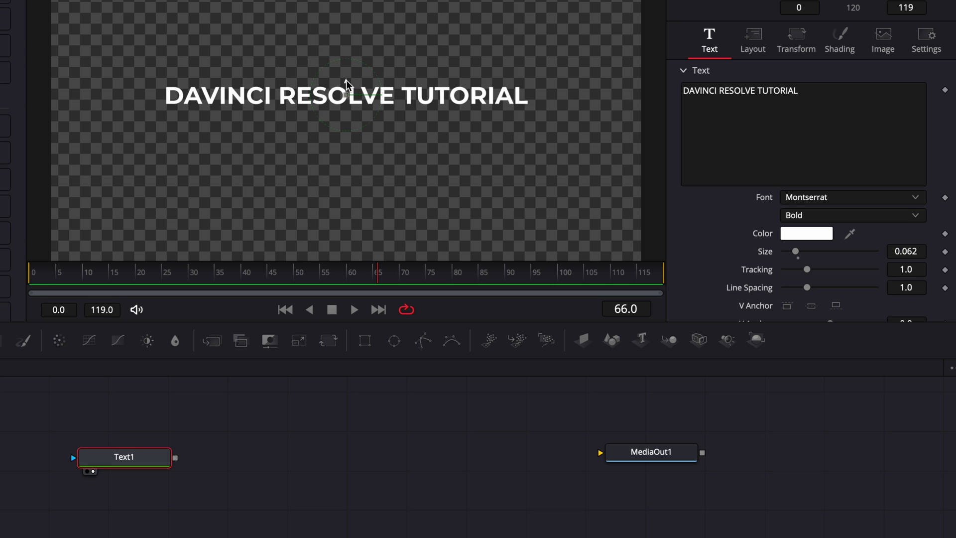
drag(346, 82, 347, 32)
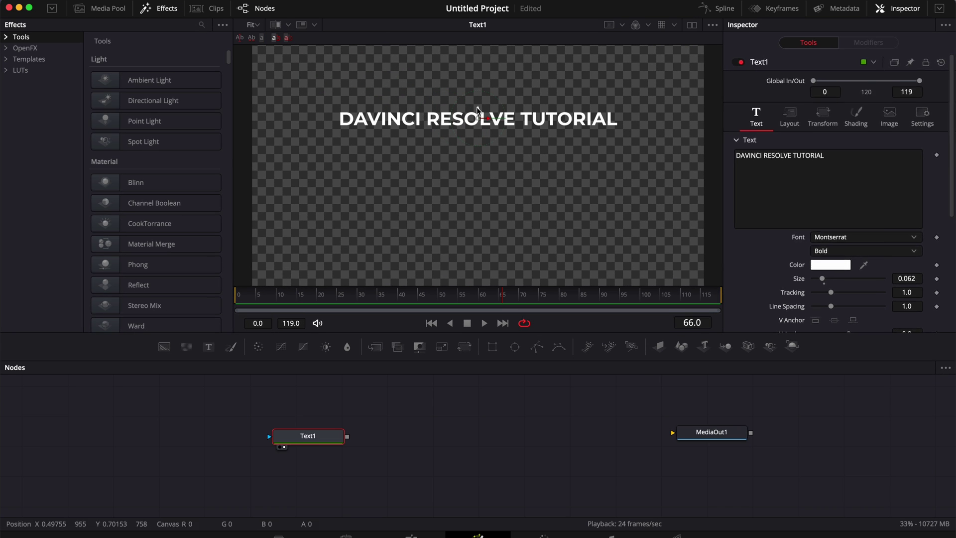
scroll(769, 178, down, 3)
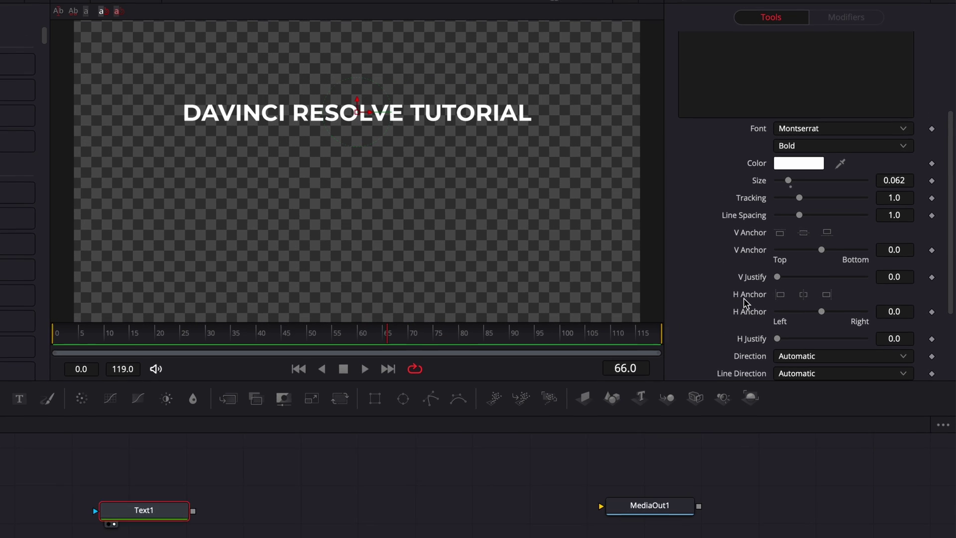
click(779, 297)
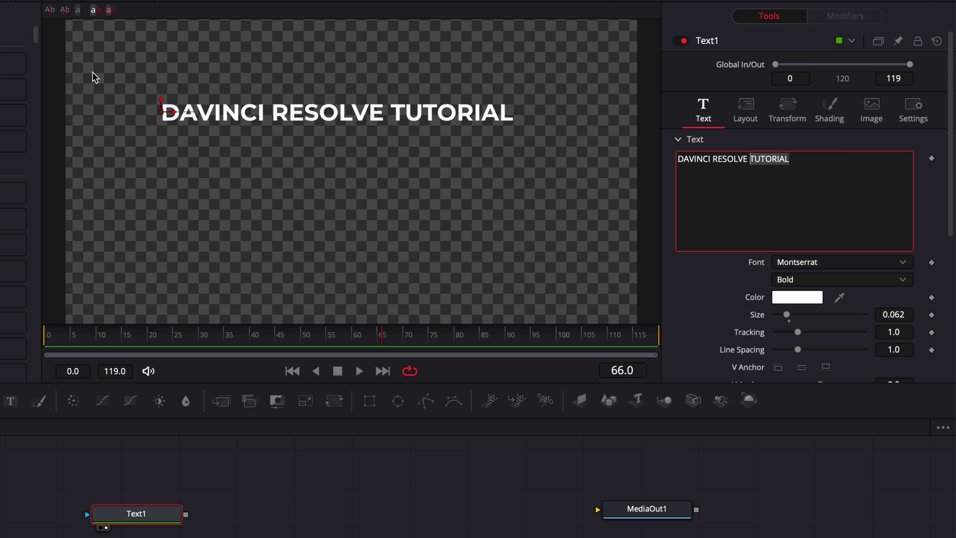
Remove the stray letters after TUTORIAL and nudge the title slightly right
click(805, 161)
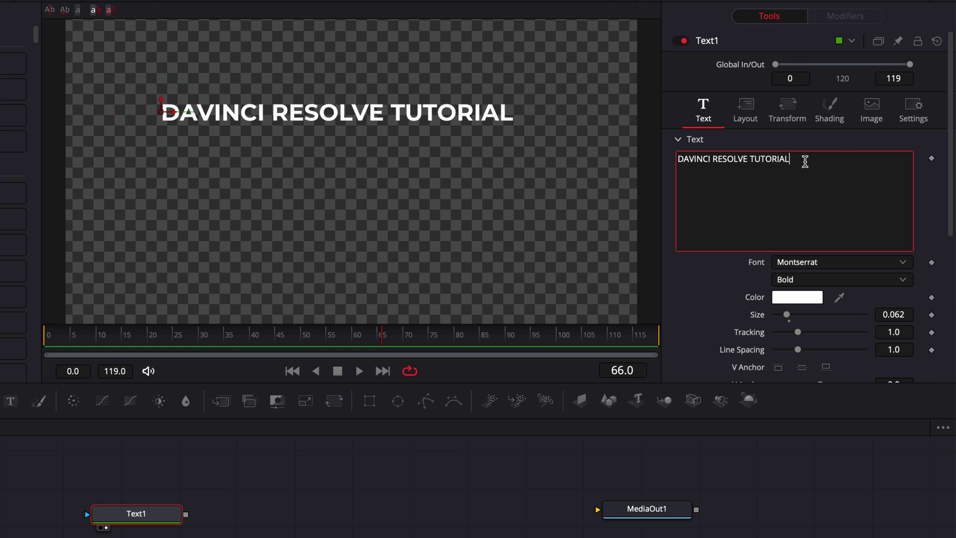
text(hdhdhd)
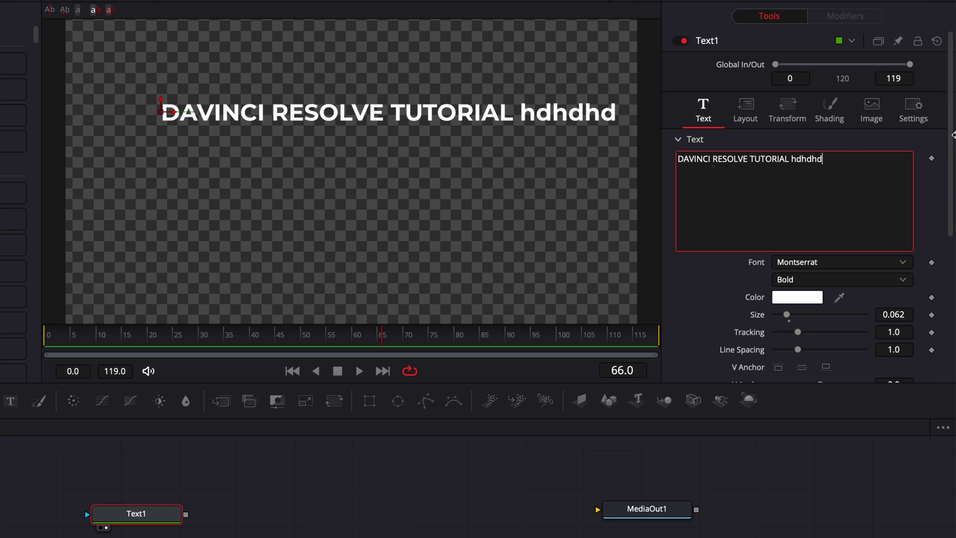
drag(827, 160, 789, 160)
key(BackSpace)
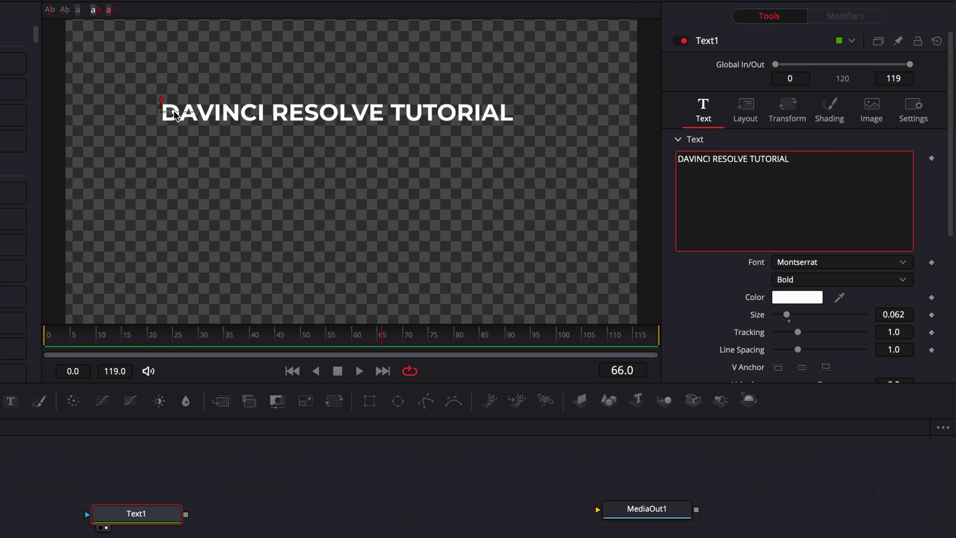
drag(174, 115, 193, 114)
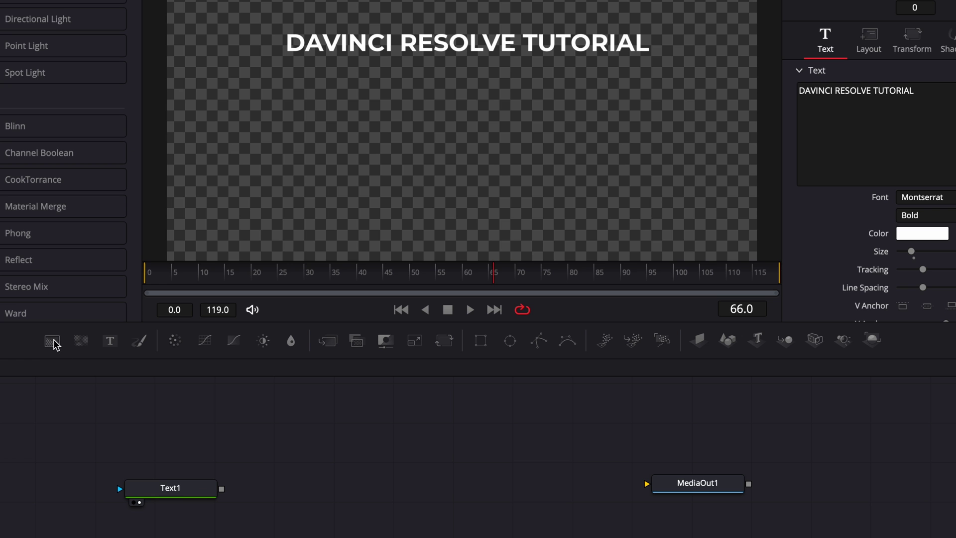
Add a Background1 node masked by Ellipse1, with Width expression-linked to Height at 0.031
drag(53, 343, 296, 434)
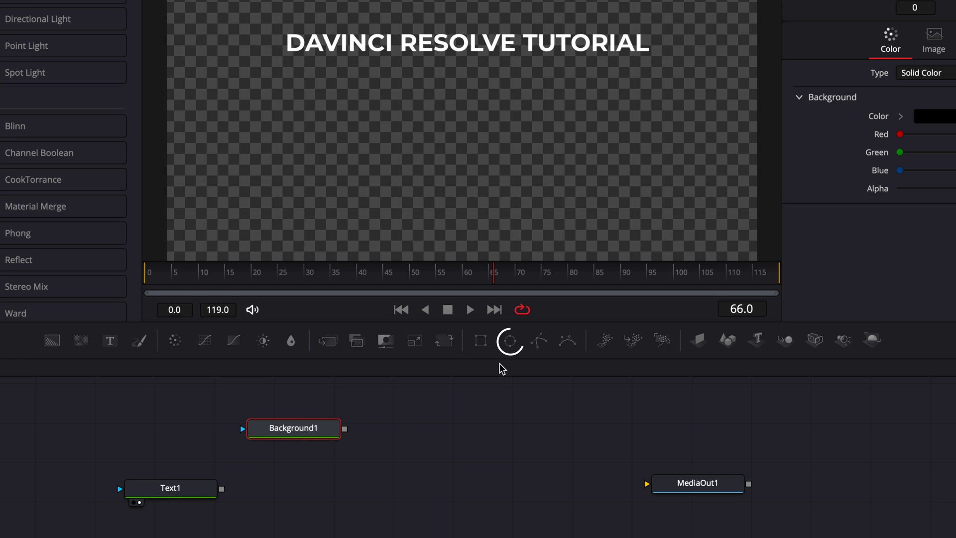
click(510, 341)
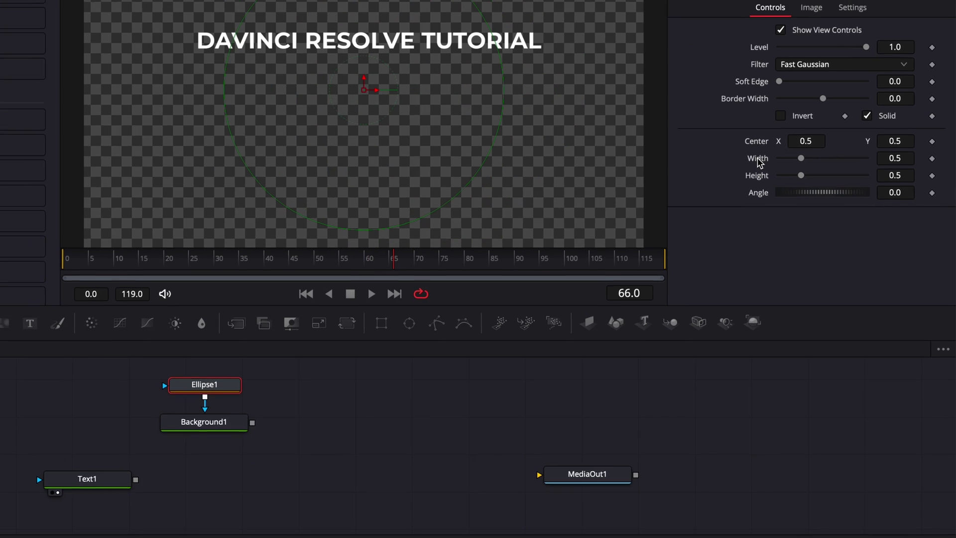
right_click(754, 159)
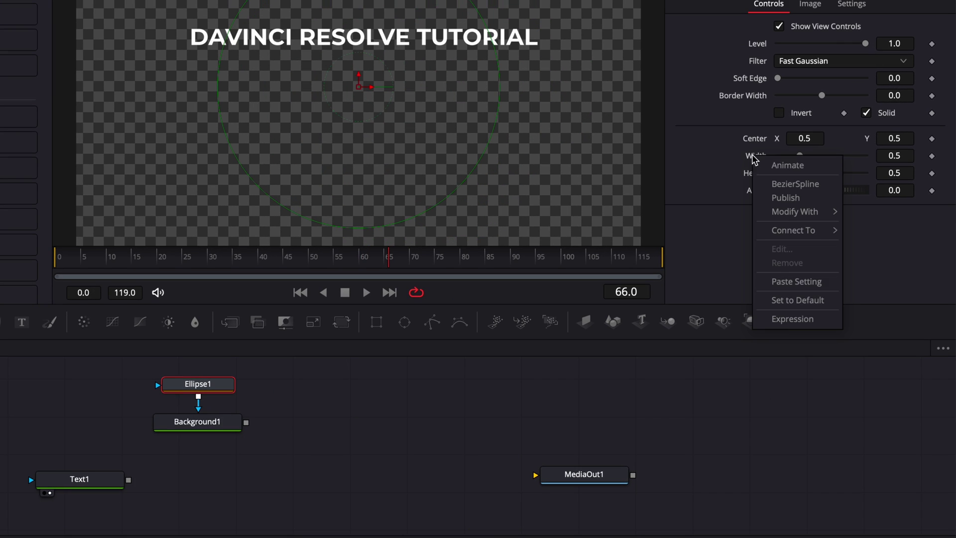
click(788, 321)
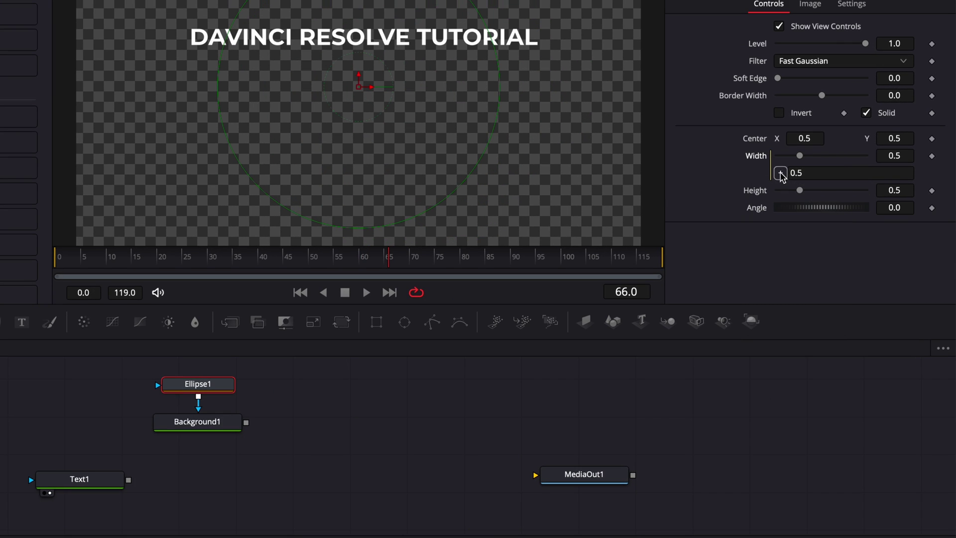
drag(780, 175, 782, 200)
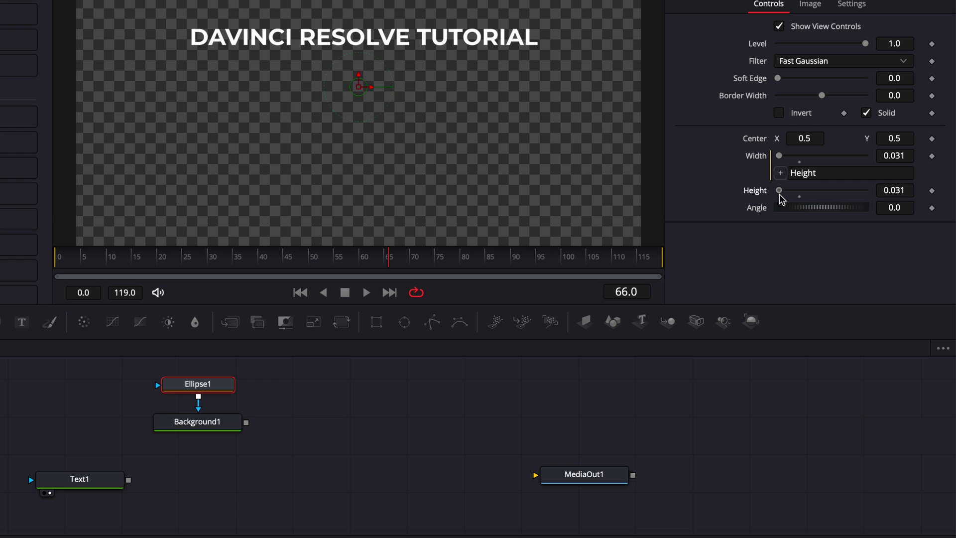
click(168, 437)
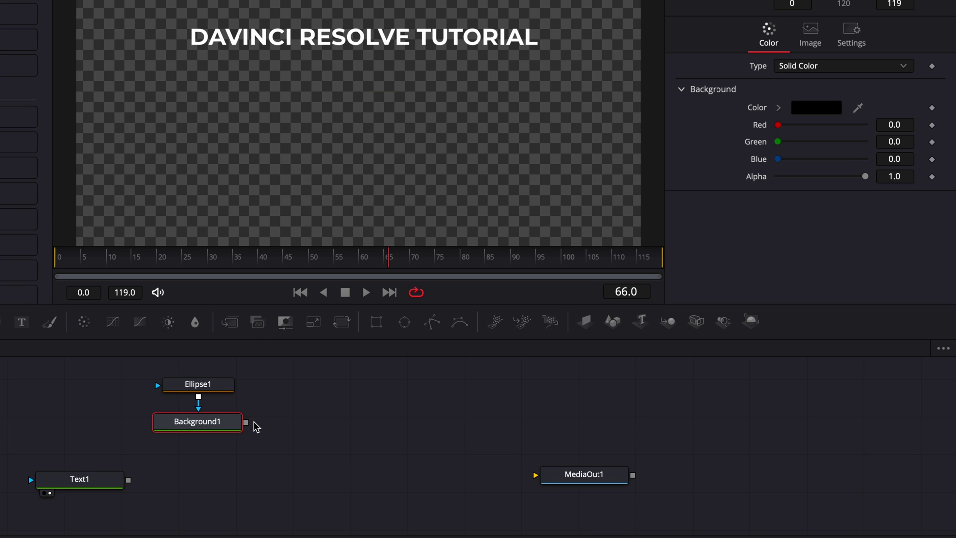
Merge the masked background with the title, view the result, and make the background white
drag(245, 422, 127, 486)
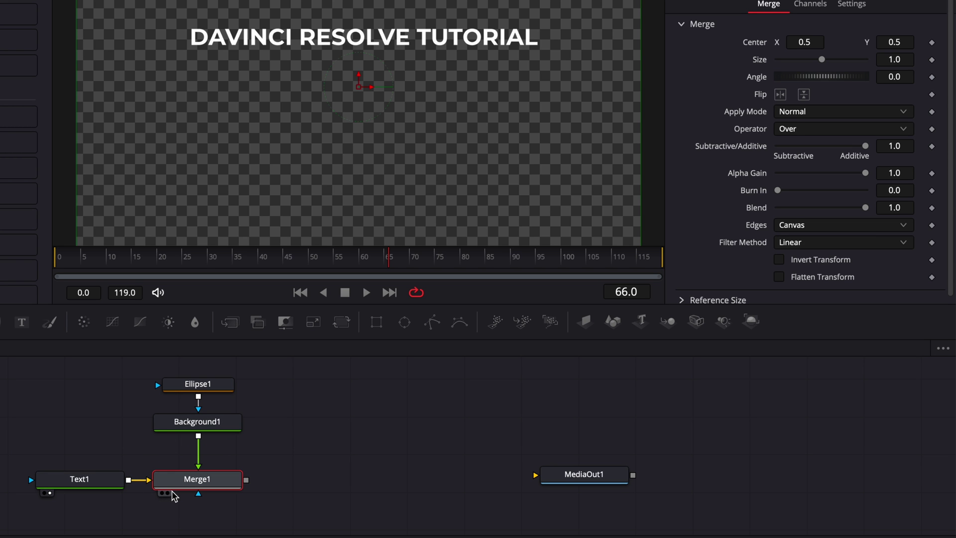
click(168, 493)
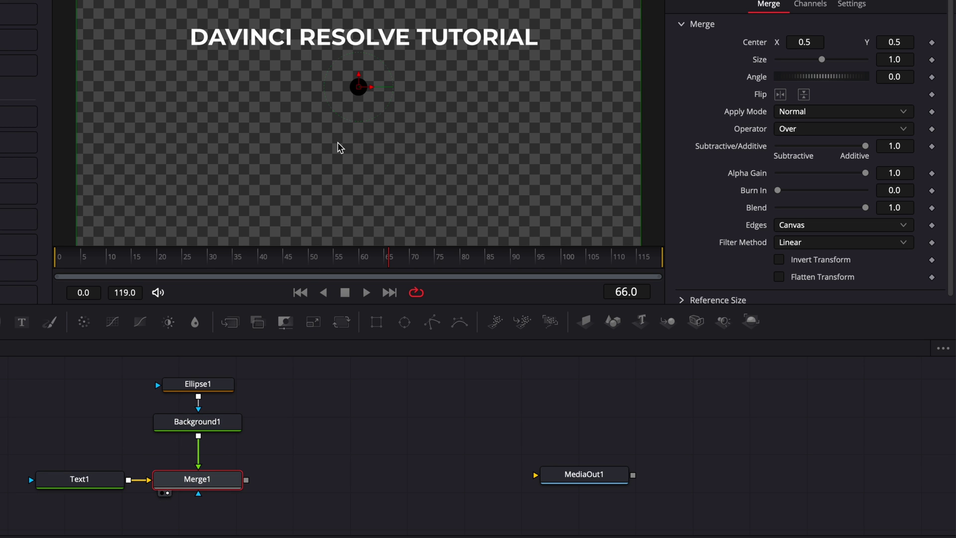
click(207, 427)
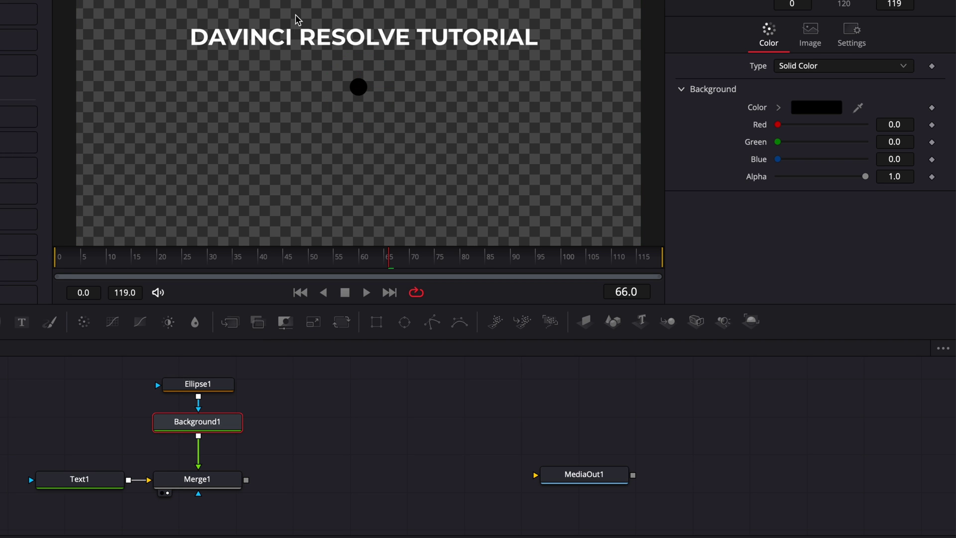
click(807, 109)
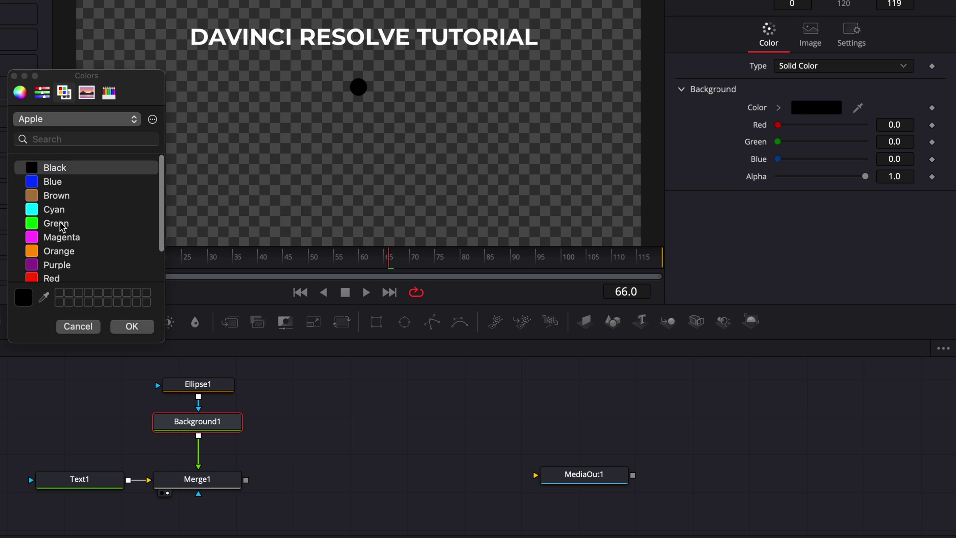
scroll(62, 228, down, 3)
click(60, 268)
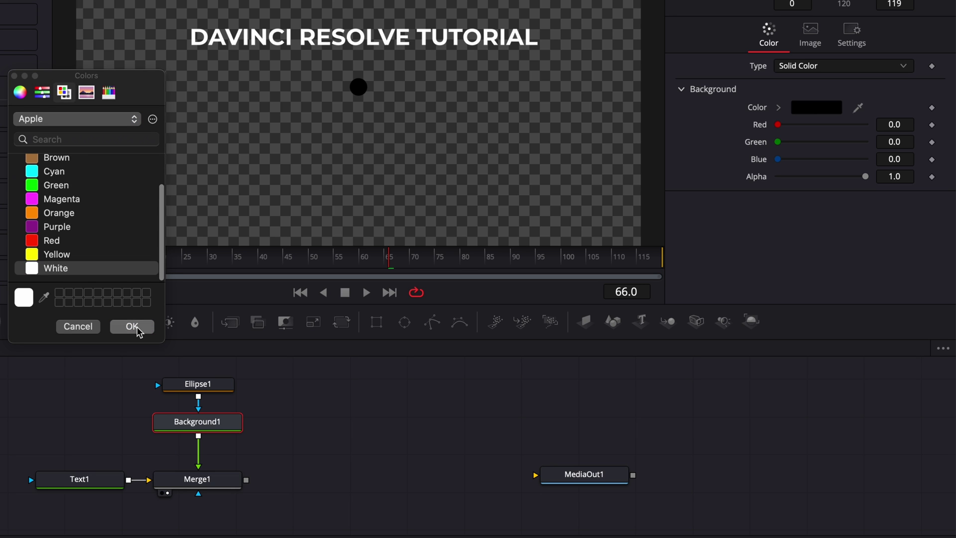
click(132, 326)
click(199, 385)
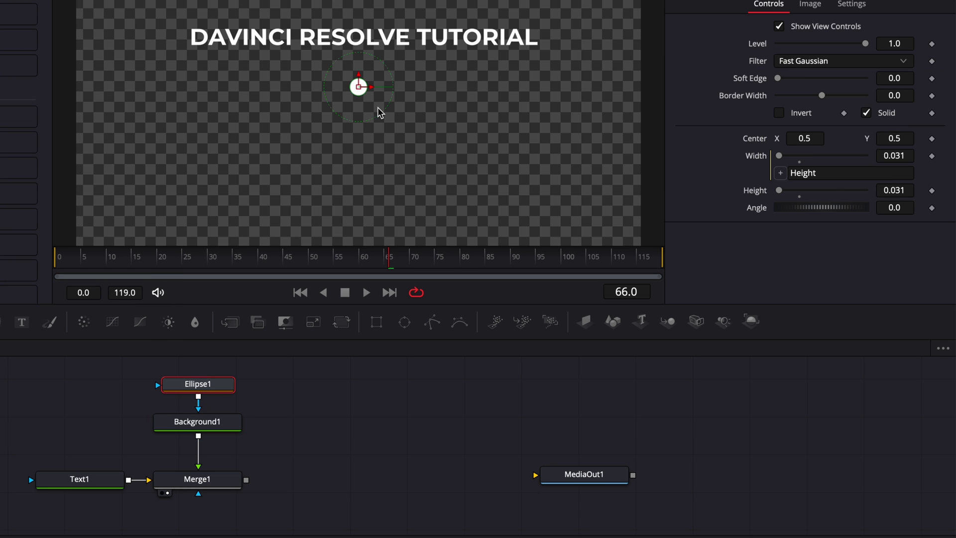
Set the ellipse Height to 0.019 and move the dot just below the title's start
click(903, 189)
text(0.019)
key(Return)
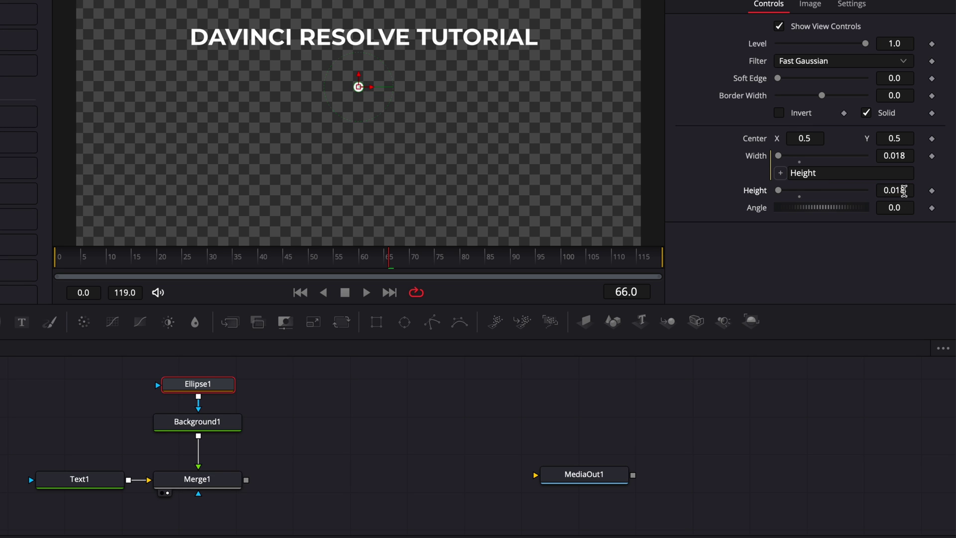
drag(372, 87, 216, 109)
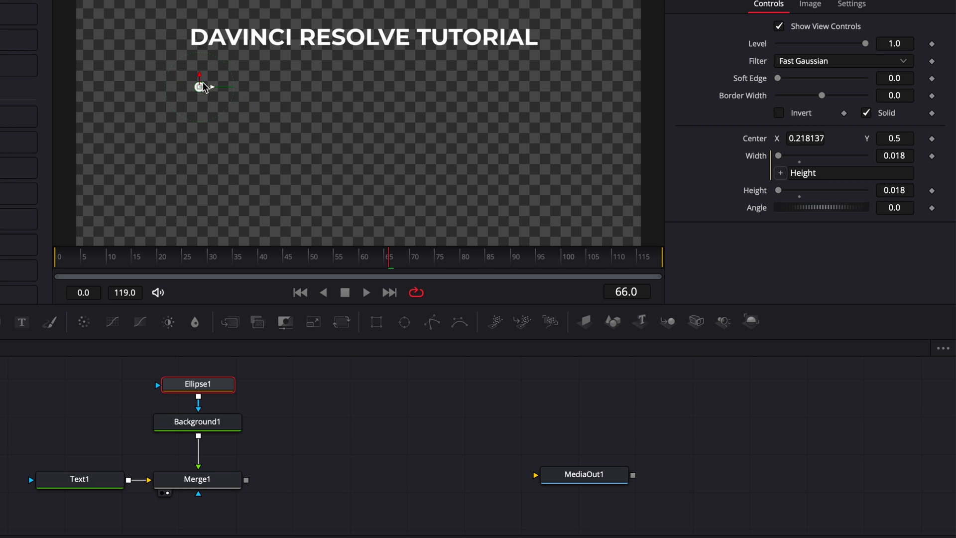
drag(198, 74, 199, 58)
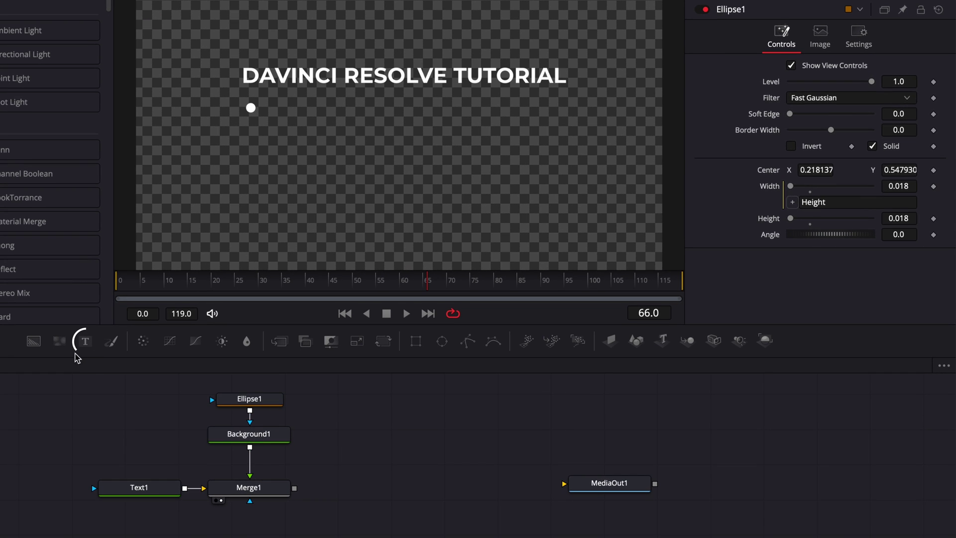
Add a Text2 node reading 'Point 1' in Montserrat Medium
drag(208, 347, 424, 397)
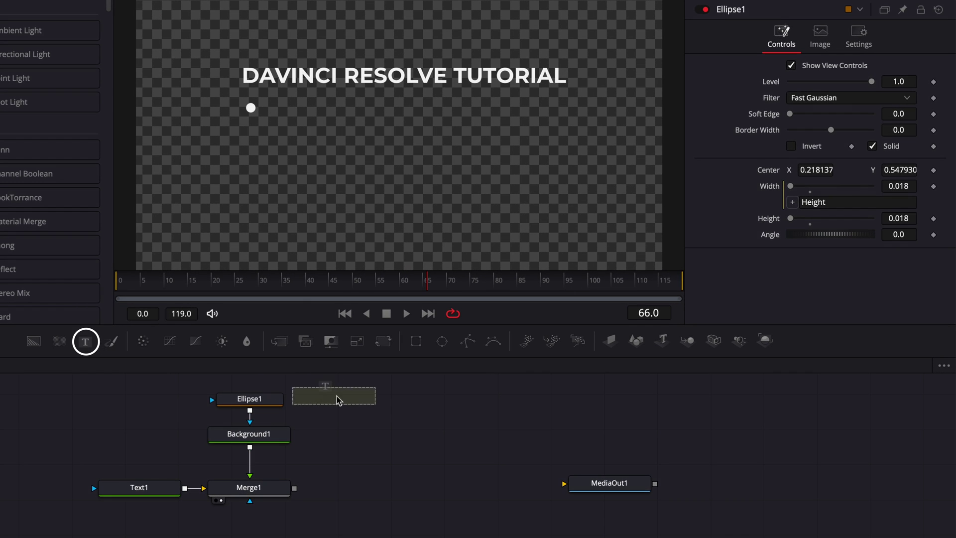
drag(337, 400, 359, 403)
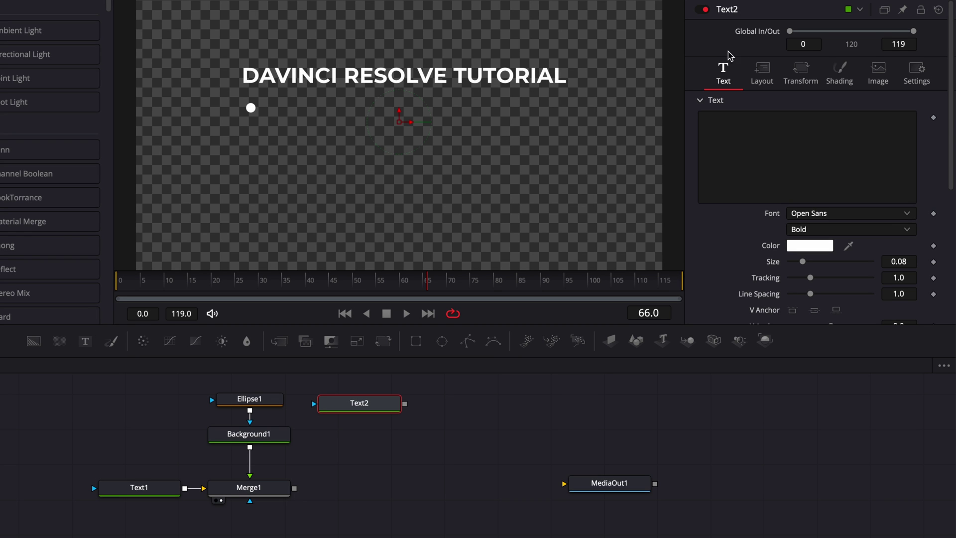
click(725, 139)
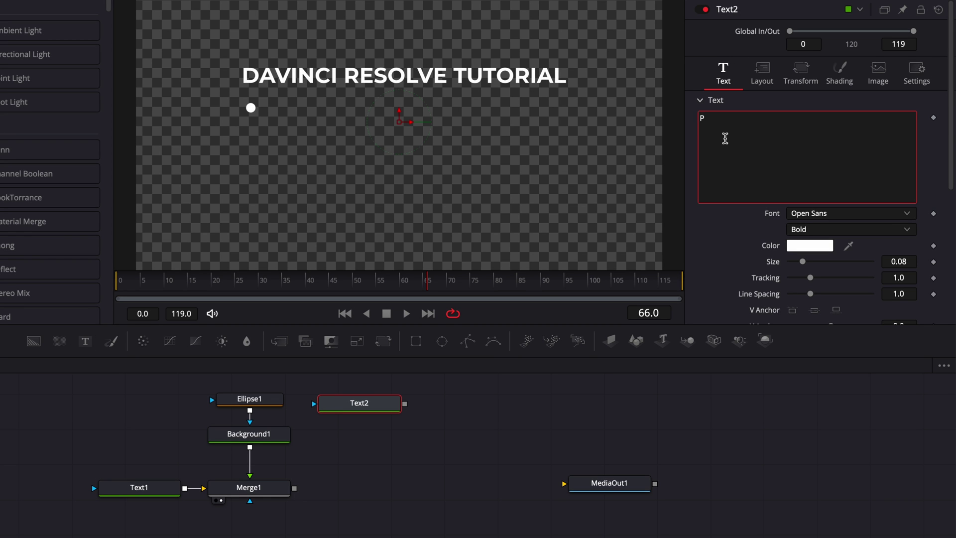
text(Point 1)
click(841, 215)
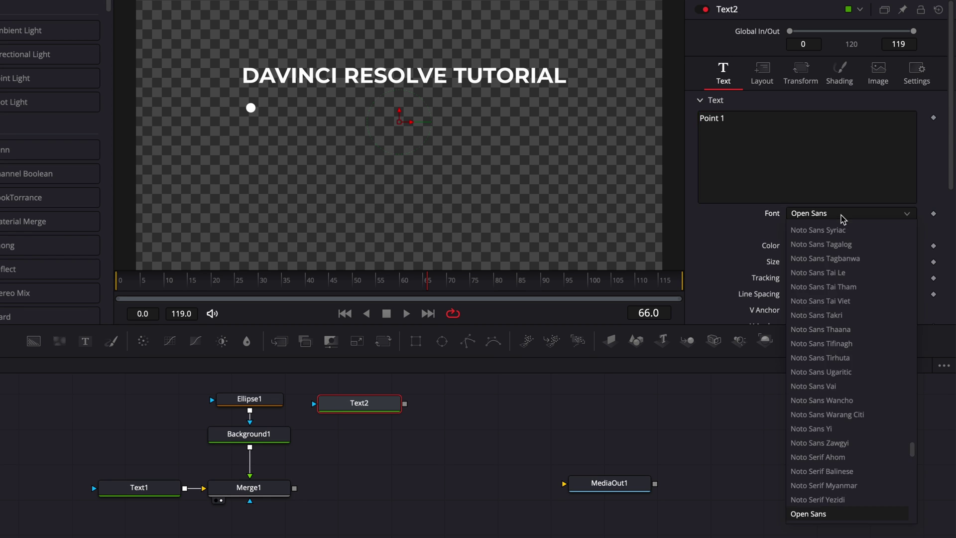
text(mont)
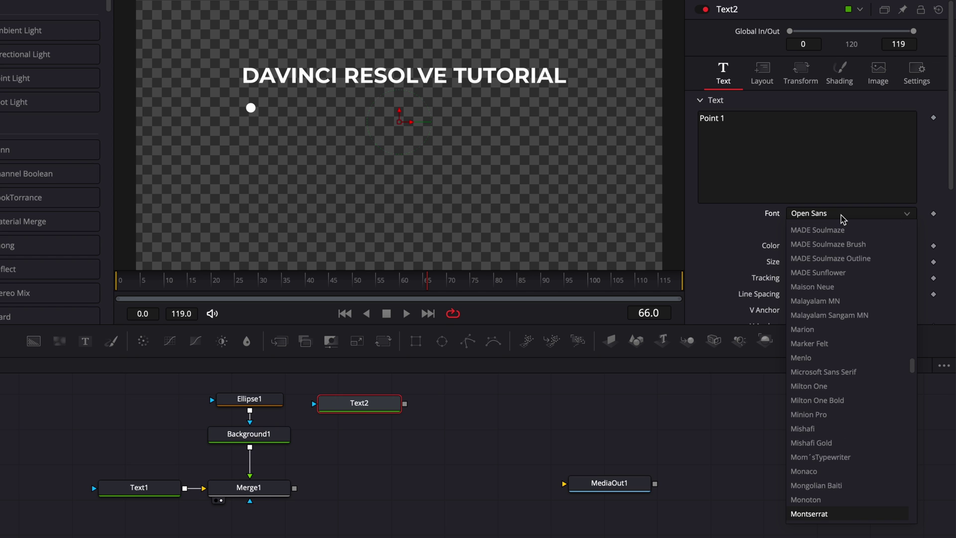
key(Return)
click(826, 231)
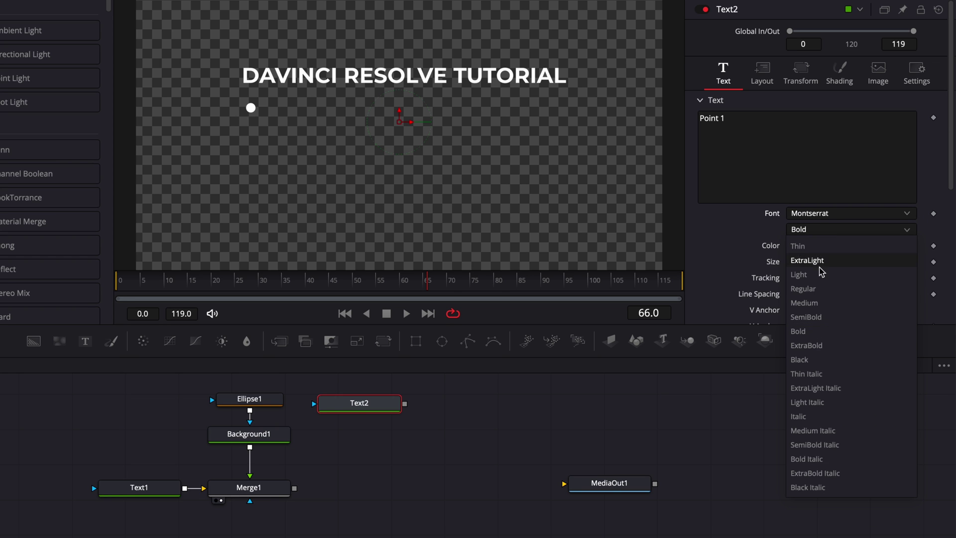
click(818, 305)
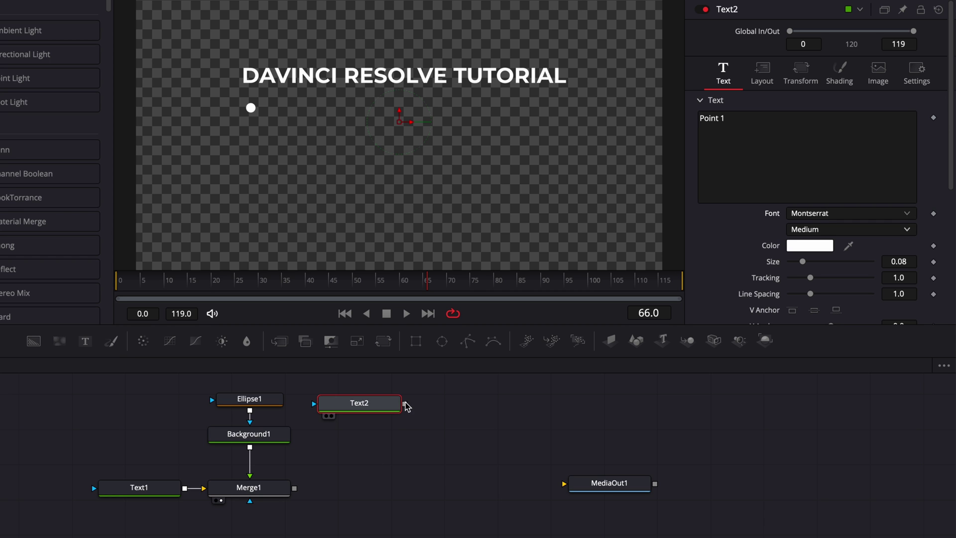
Merge Text2 over the title composite as Merge2 and view the result
drag(405, 404, 294, 491)
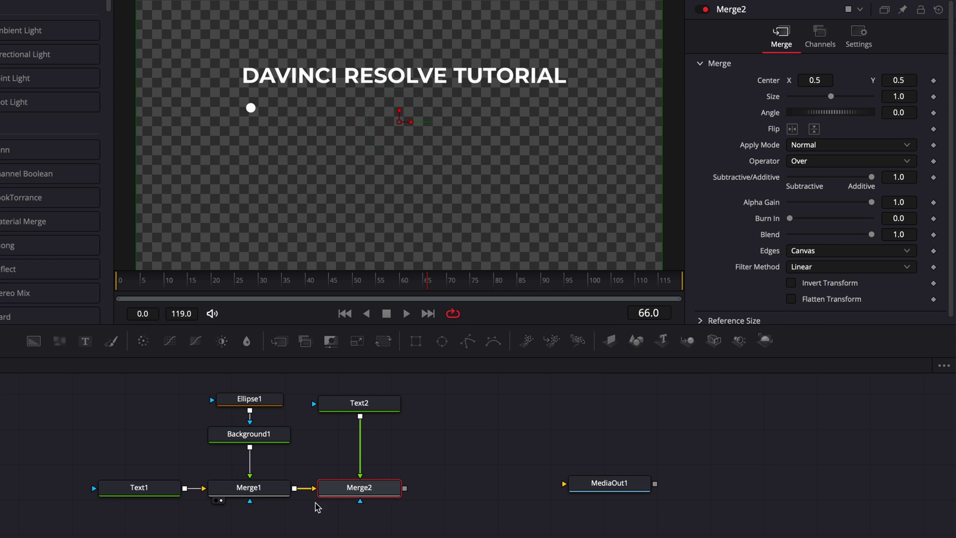
click(332, 500)
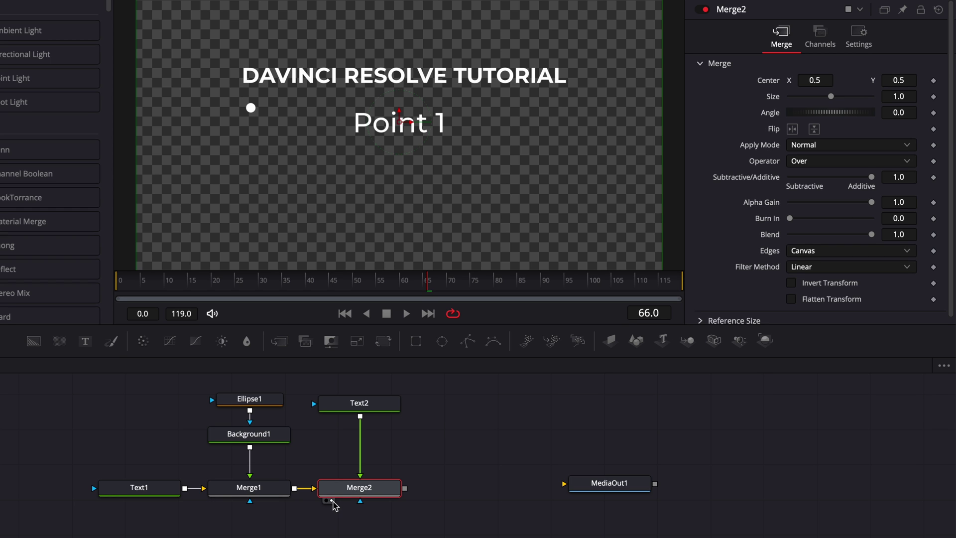
click(405, 524)
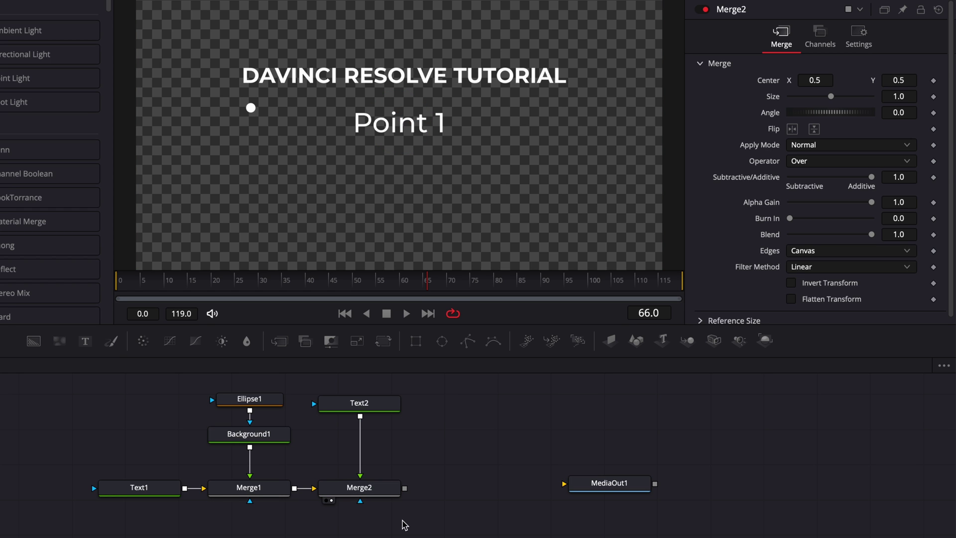
click(379, 403)
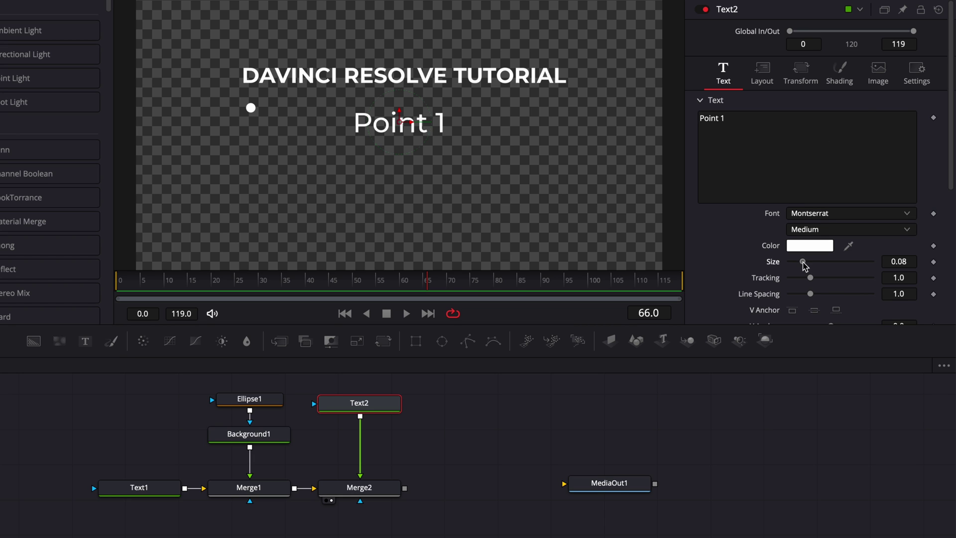
Shrink Point 1 to about size 0.045 and place it beside the bullet dot
drag(802, 262, 798, 263)
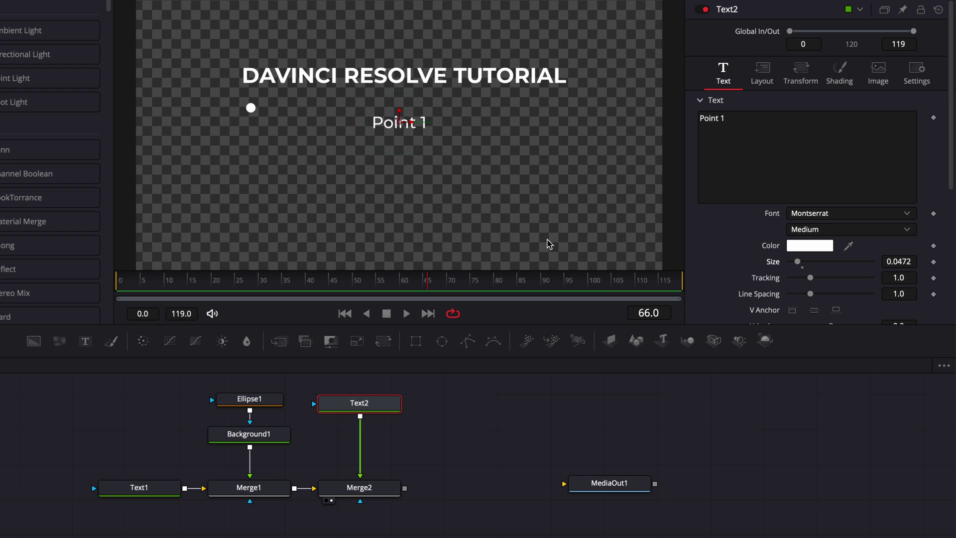
drag(411, 124, 297, 100)
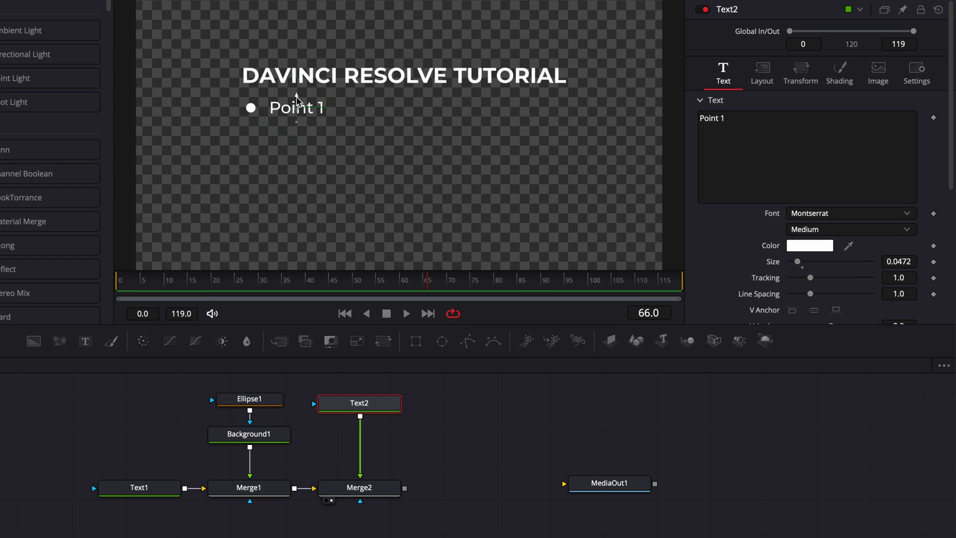
drag(904, 262, 898, 262)
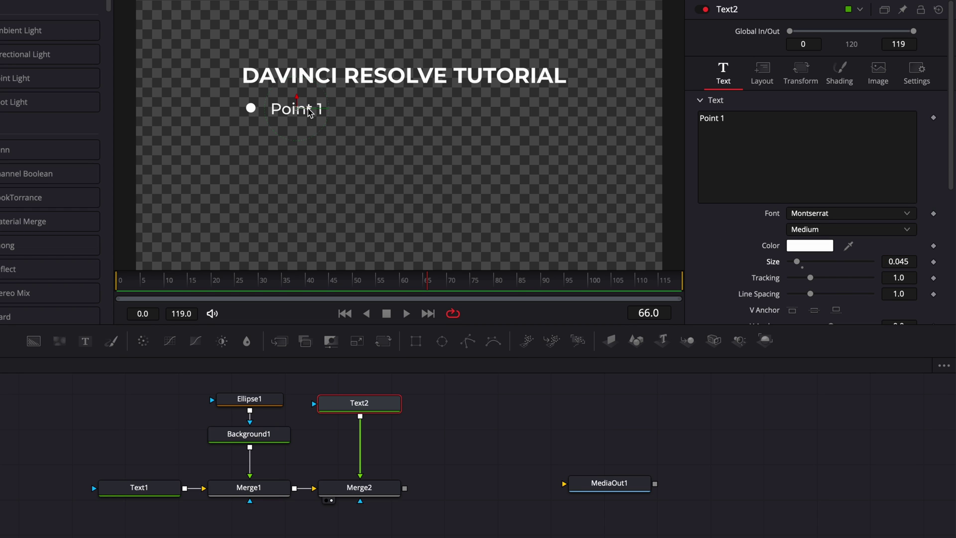
mouse_move(309, 109)
mouse_down()
mouse_move(290, 93)
mouse_move(303, 110)
mouse_up()
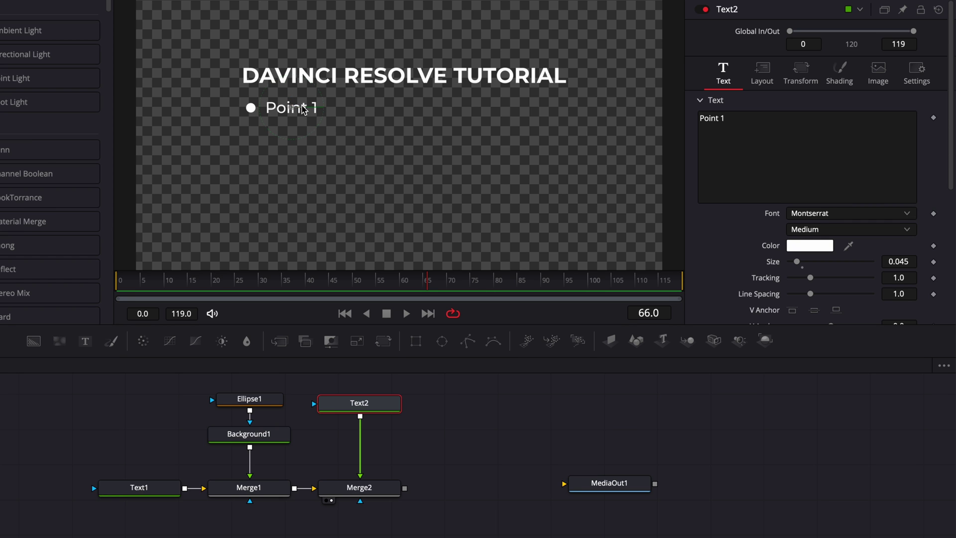
Reduce the ellipse dot's Height to 0.015
click(267, 400)
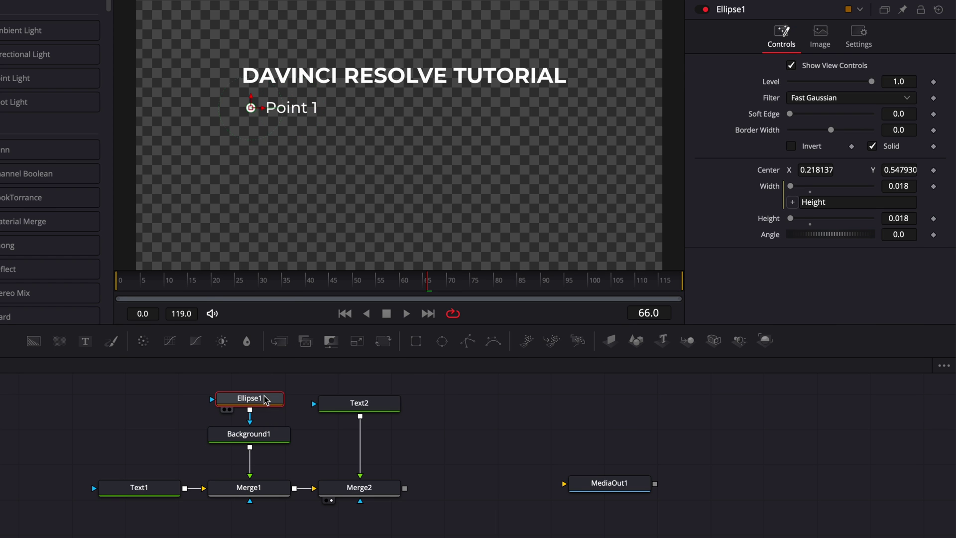
click(908, 220)
key(BackSpace)
text(4)
key(Return)
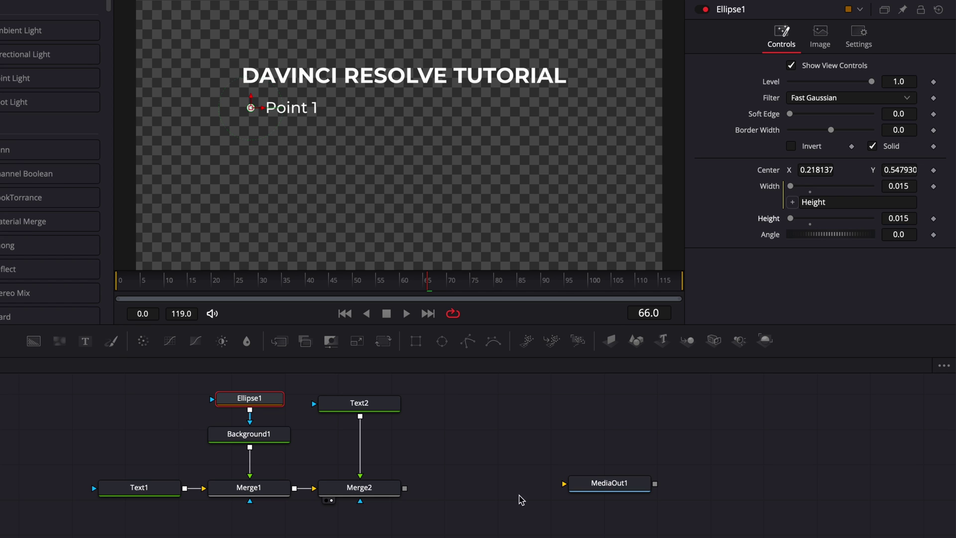
click(494, 462)
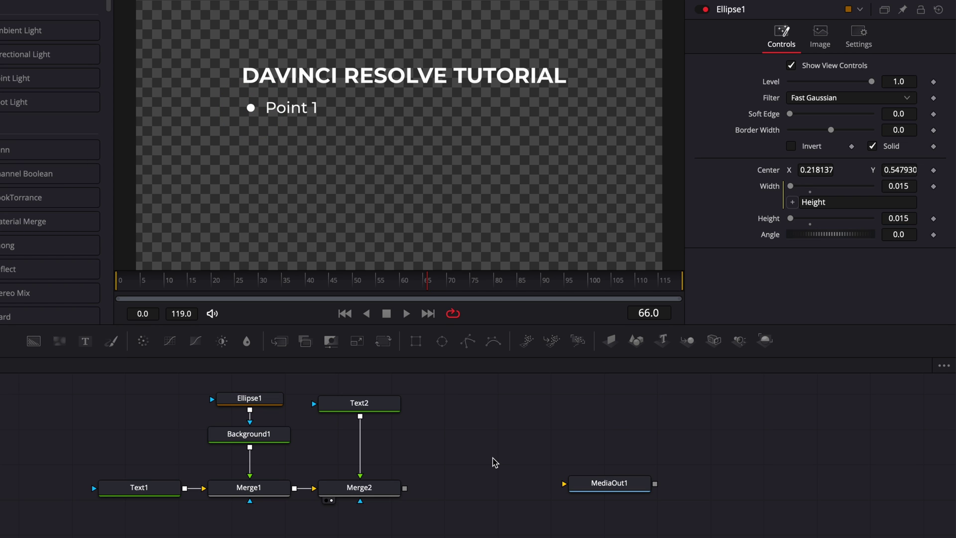
click(359, 402)
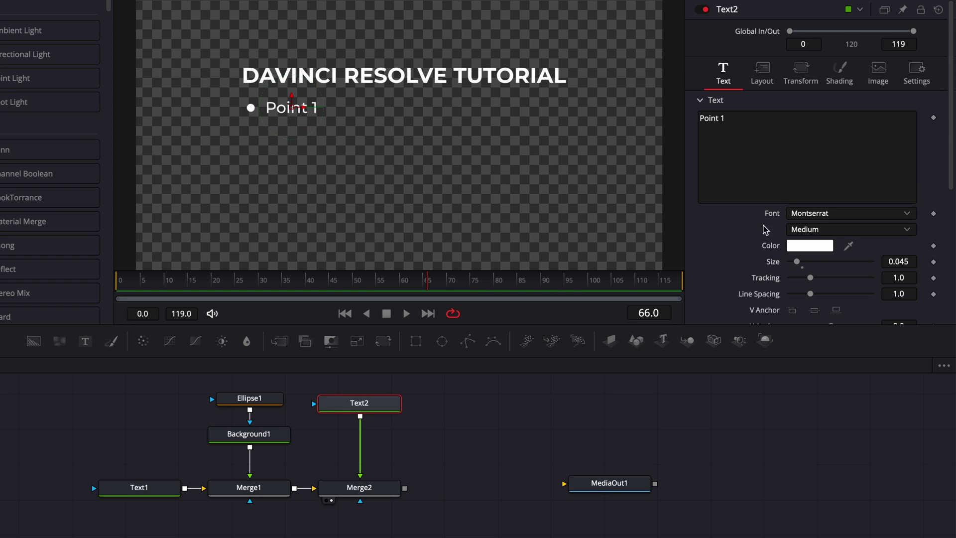
Left-anchor Point 1 and move it back beside the bullet dot
scroll(756, 237, down, 5)
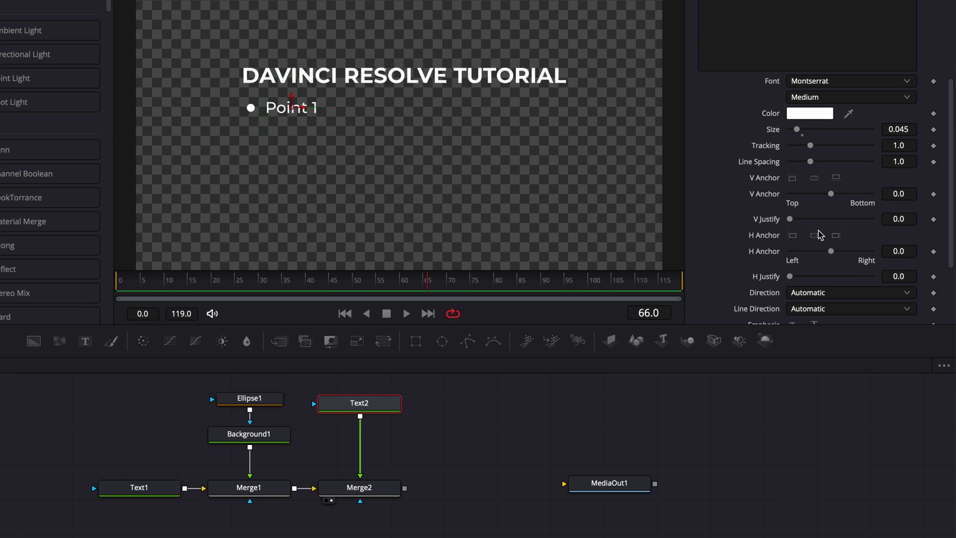
click(793, 235)
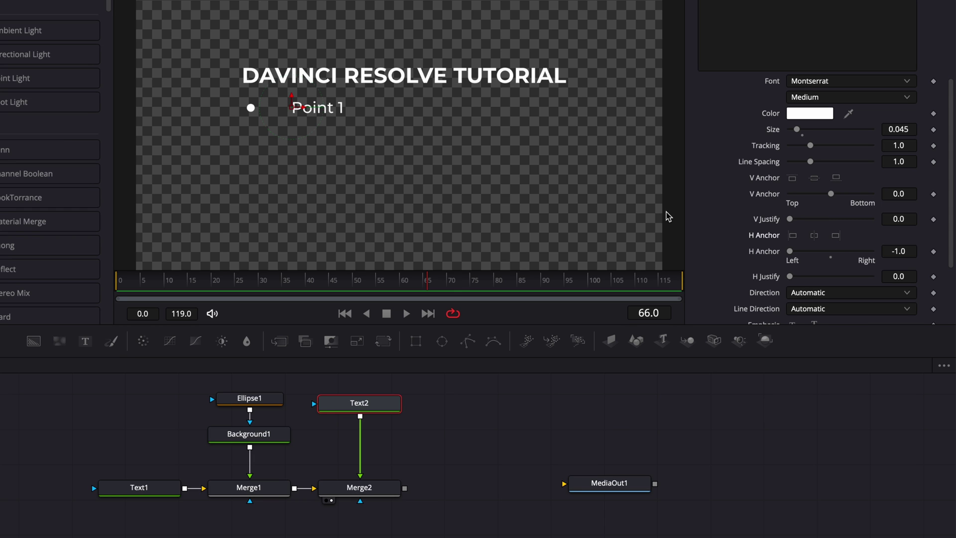
drag(304, 112, 275, 112)
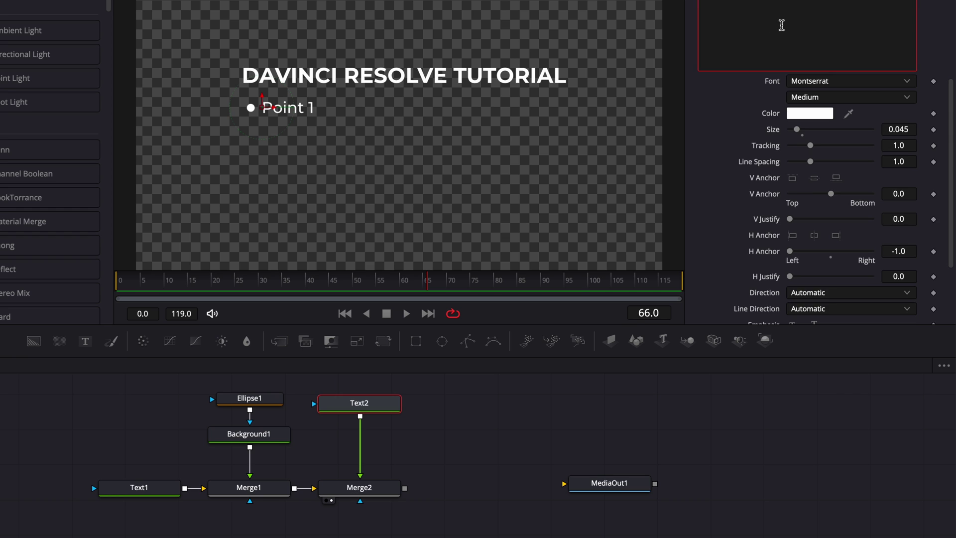
Add placeholder text after Point 1, trying centre then left horizontal anchors
scroll(736, 124, up, 5)
click(738, 120)
text(ubdsubudbz)
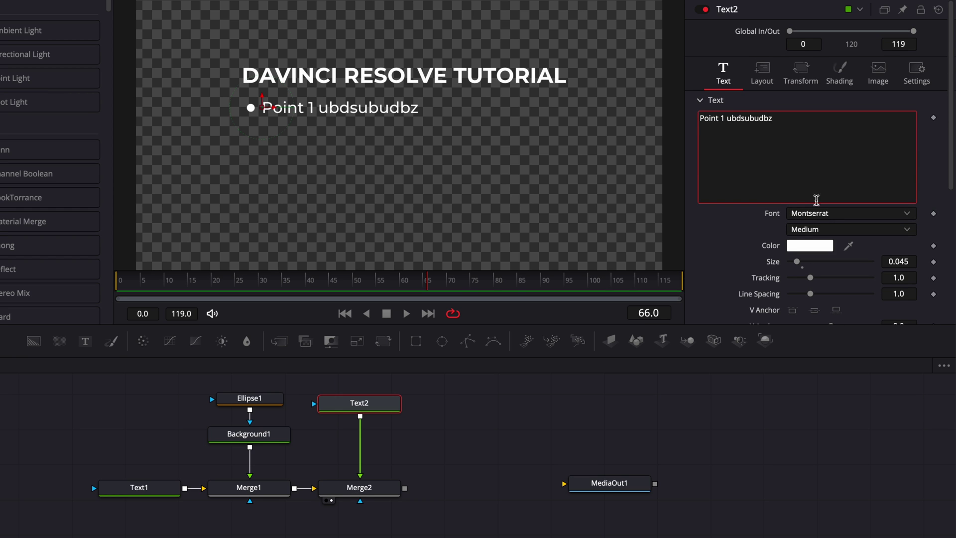
scroll(750, 224, down, 3)
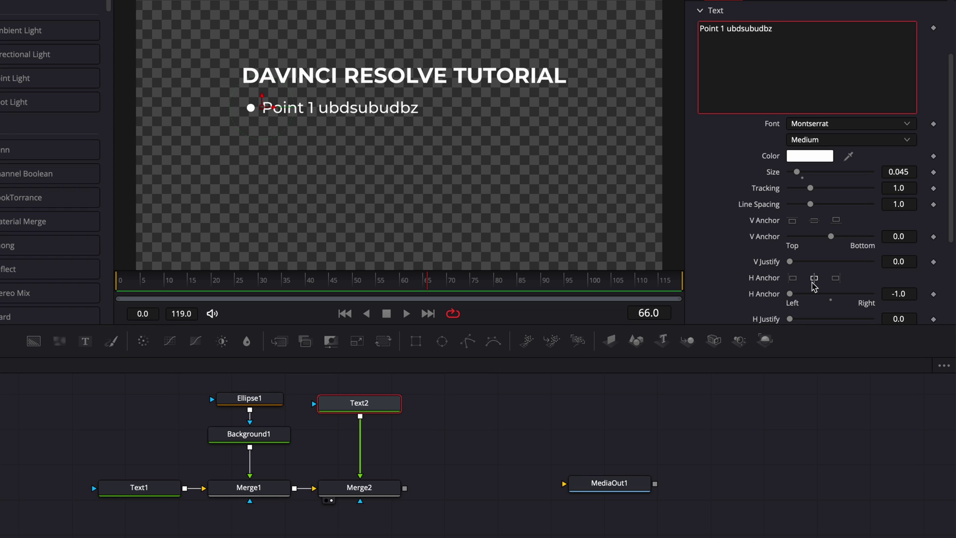
click(813, 280)
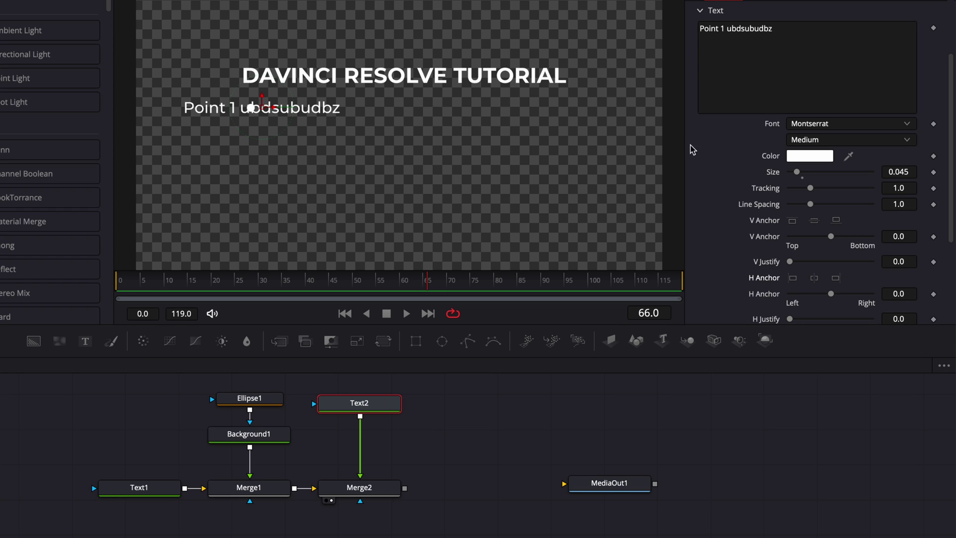
click(808, 31)
text(sdsdssdz)
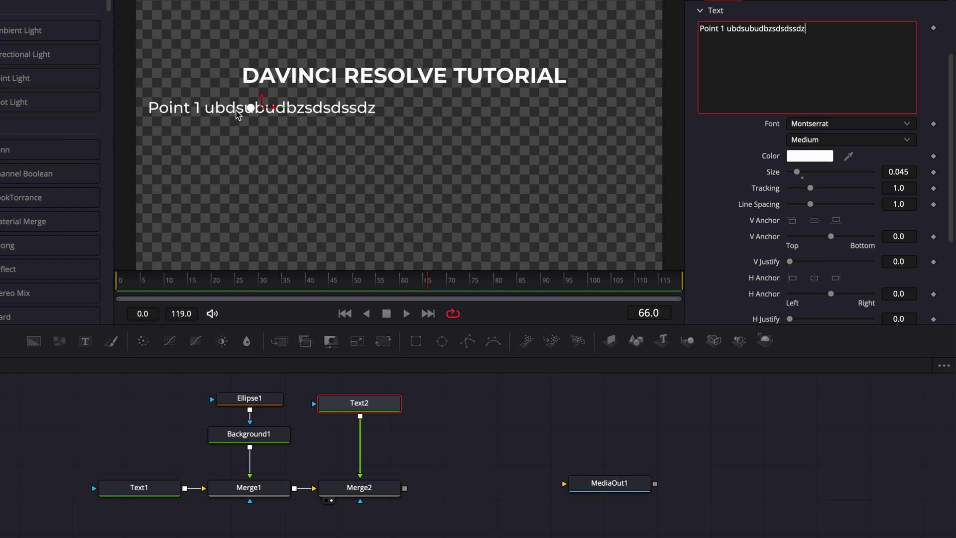
scroll(796, 253, down, 3)
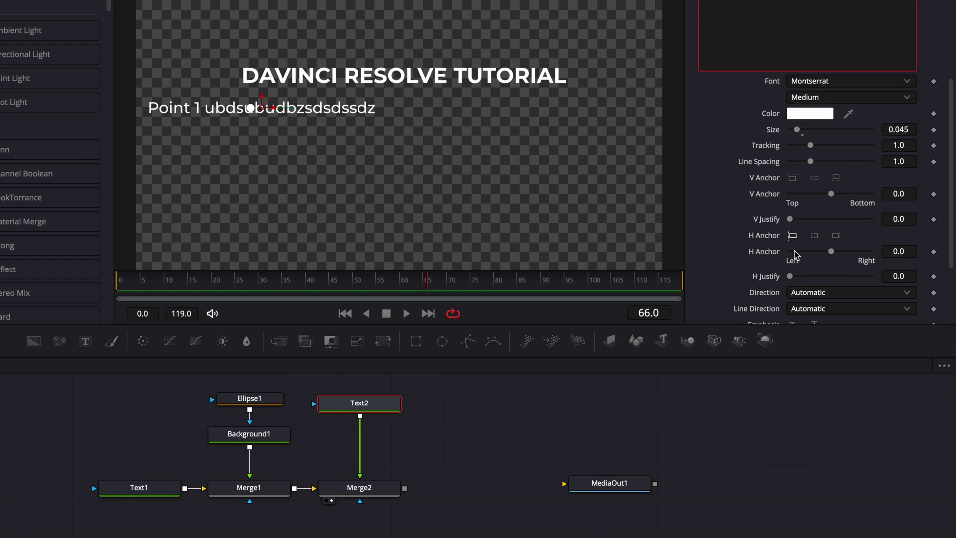
click(792, 230)
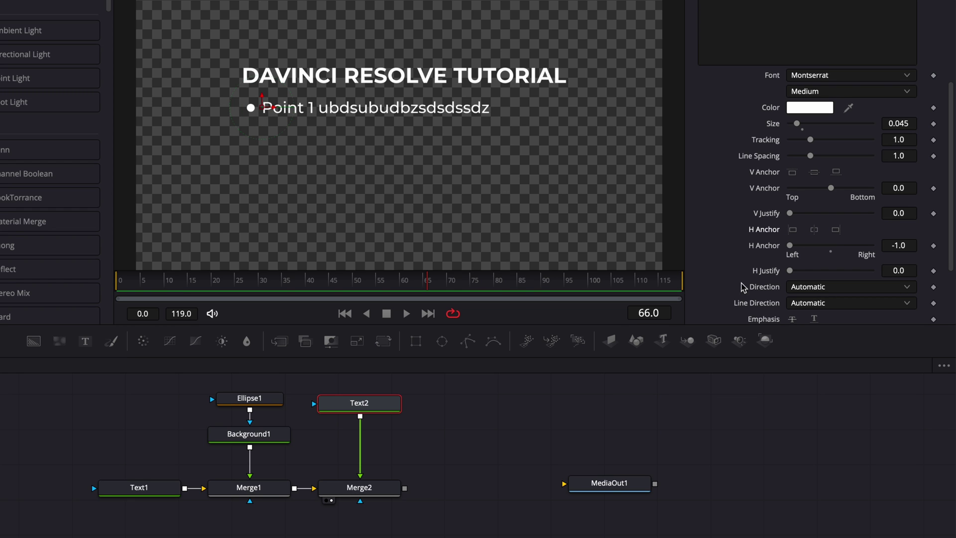
Delete the gibberish so the bullet line reads just 'Point 1'
scroll(791, 144, up, 4)
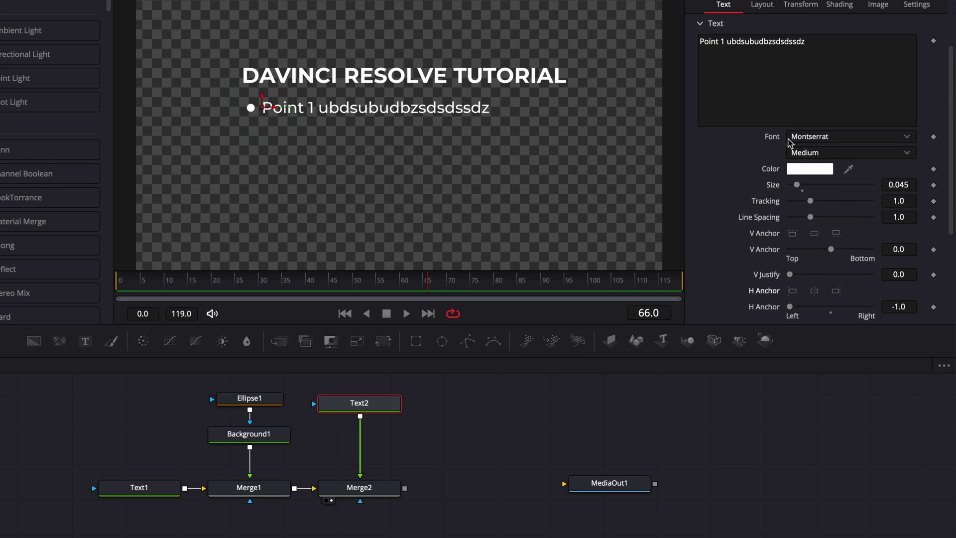
scroll(788, 142, up, 4)
drag(819, 118, 728, 116)
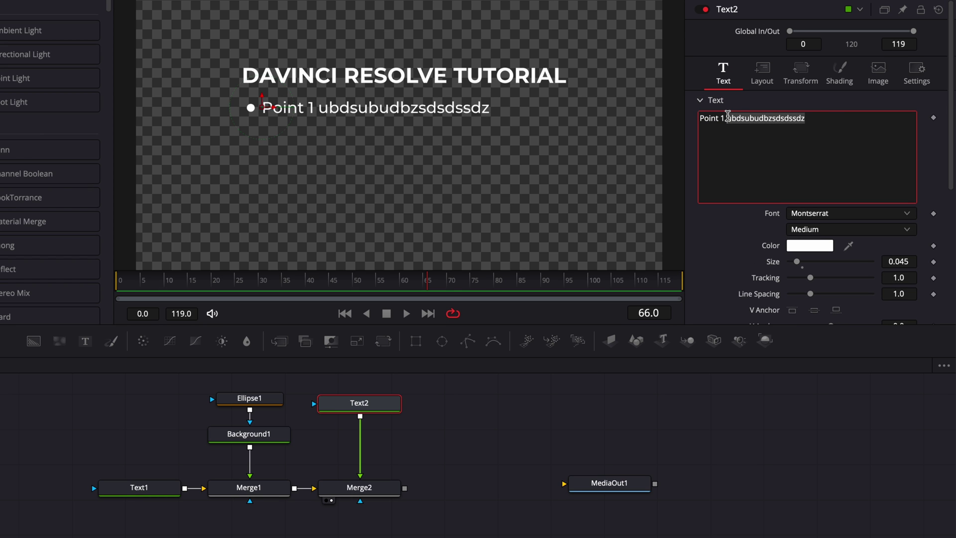
key(BackSpace)
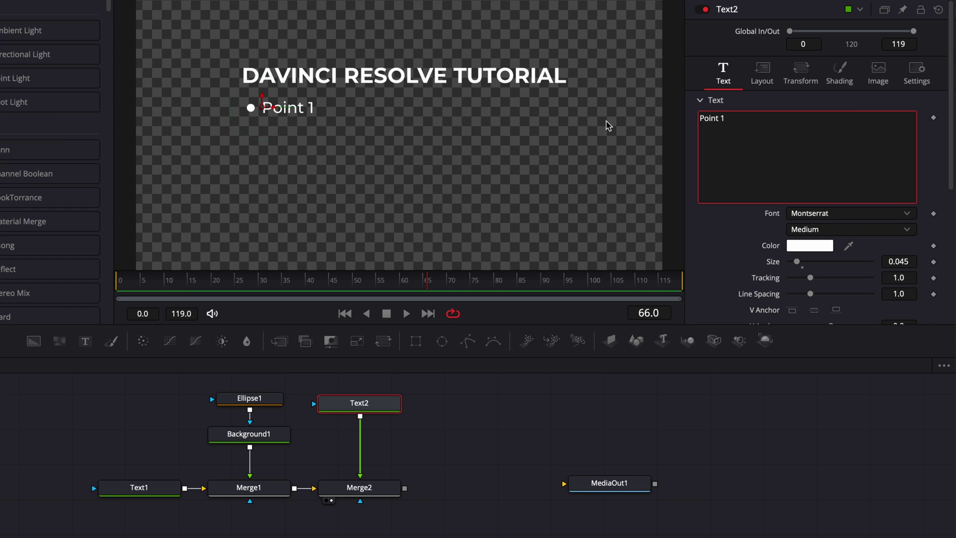
Enable Shading element 4 on Point 1 with Extend Horizontal 2.0 and a red colour
click(842, 76)
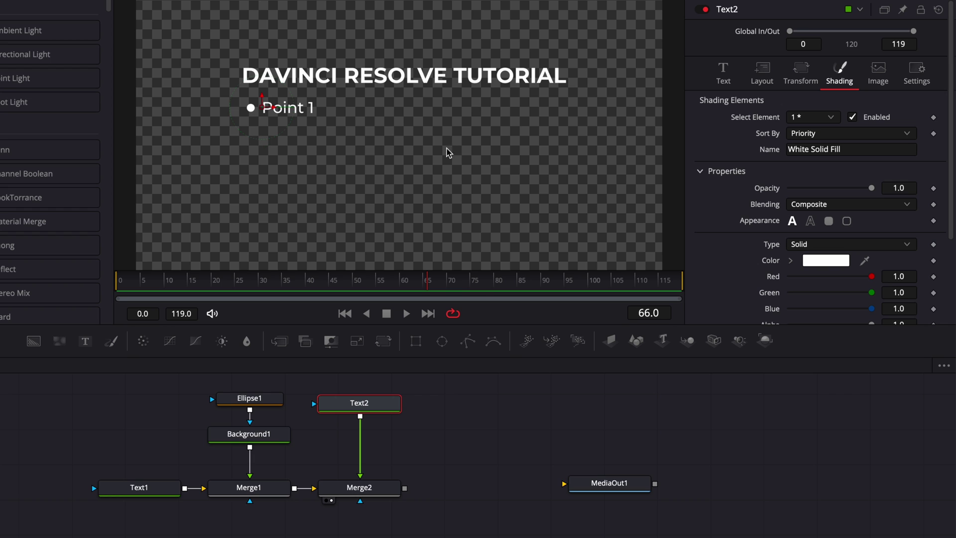
click(831, 117)
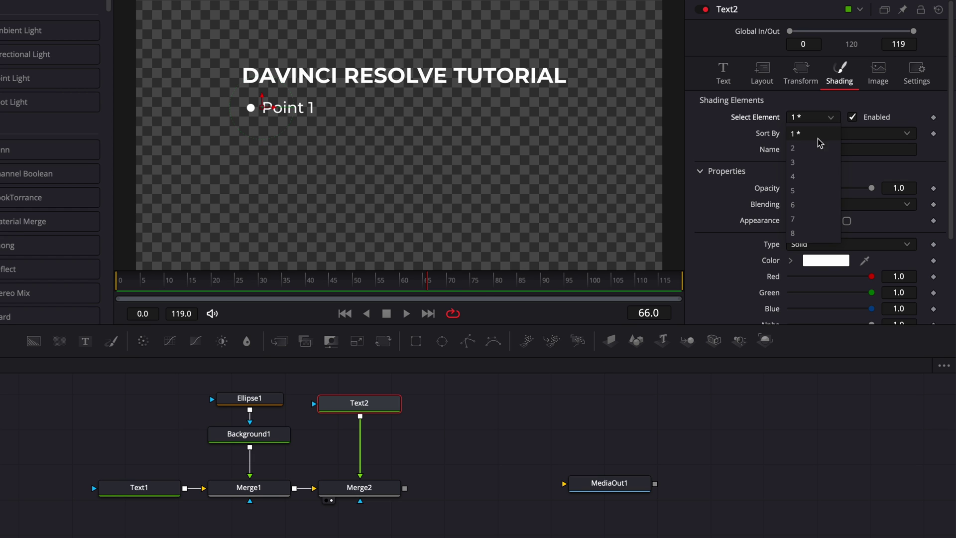
click(794, 178)
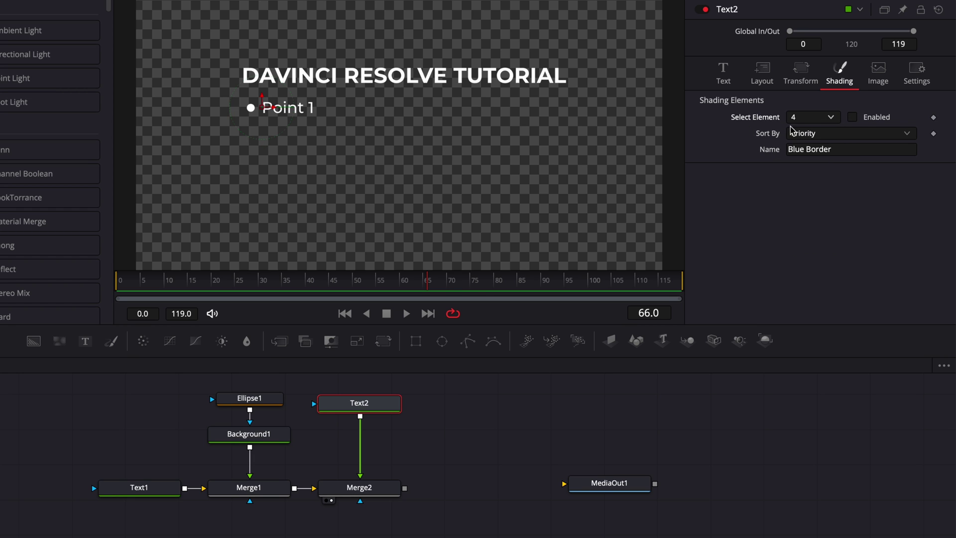
click(852, 118)
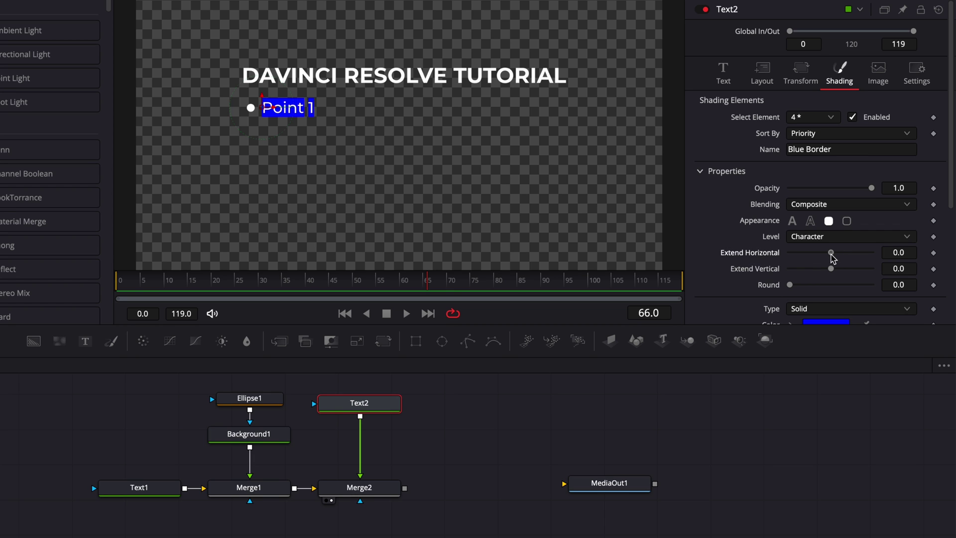
drag(830, 252, 882, 261)
scroll(774, 185, down, 5)
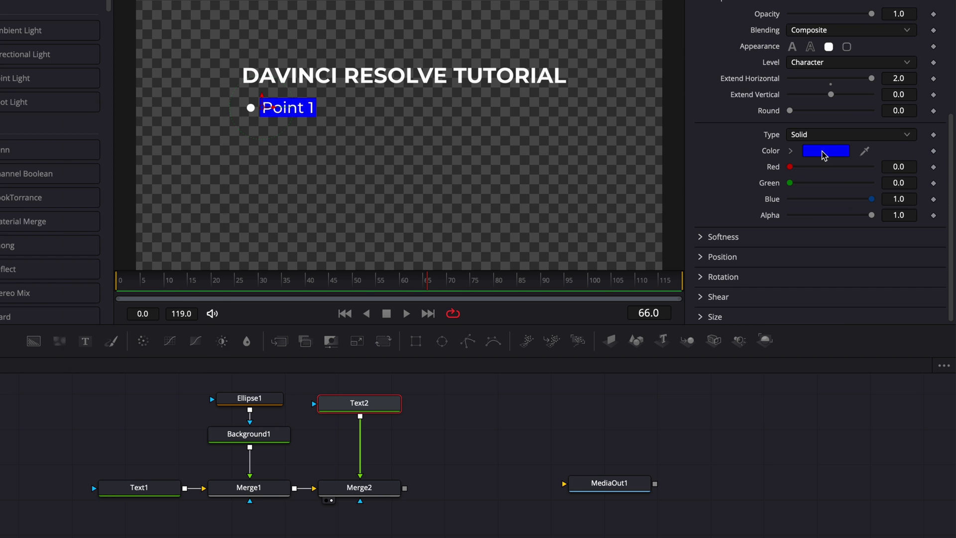
click(824, 151)
click(97, 282)
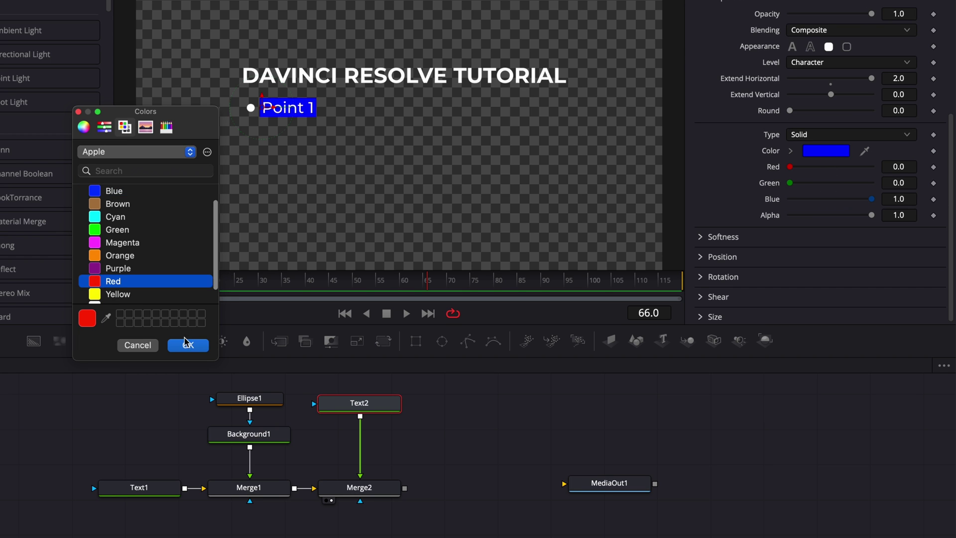
click(188, 344)
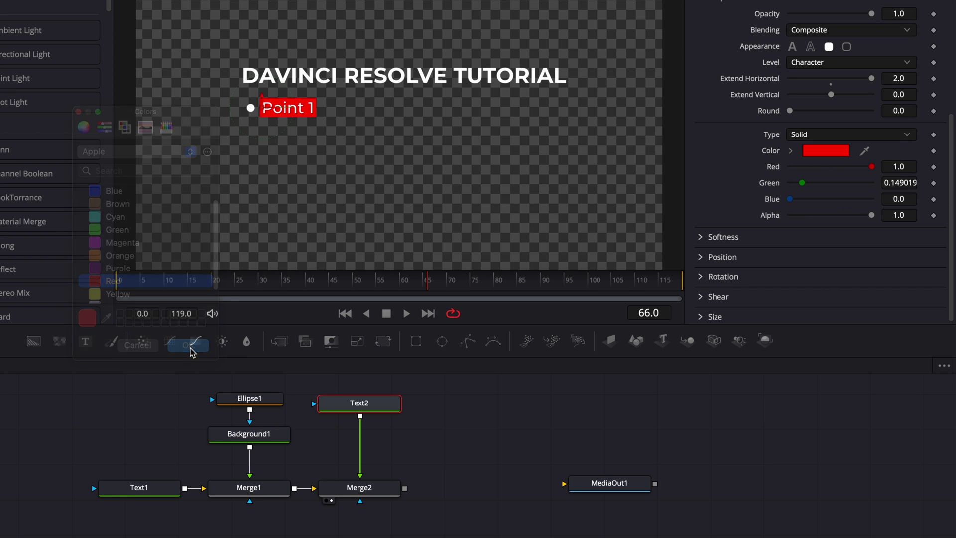
click(504, 397)
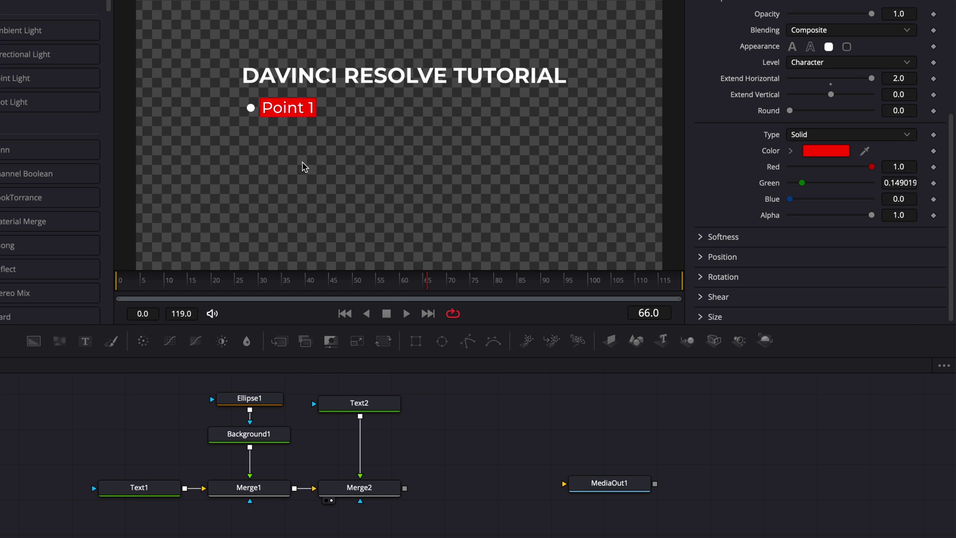
scroll(816, 189, up, 5)
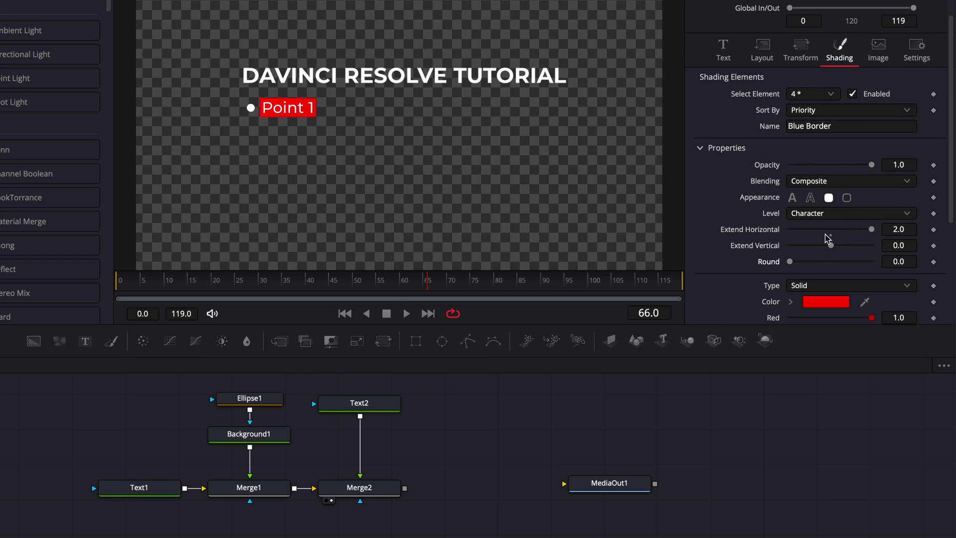
click(810, 198)
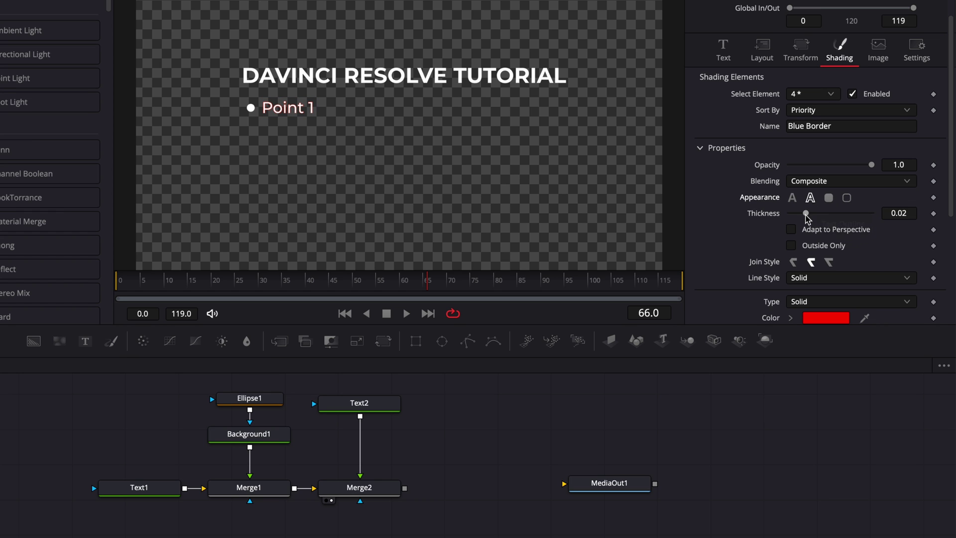
drag(805, 214, 845, 223)
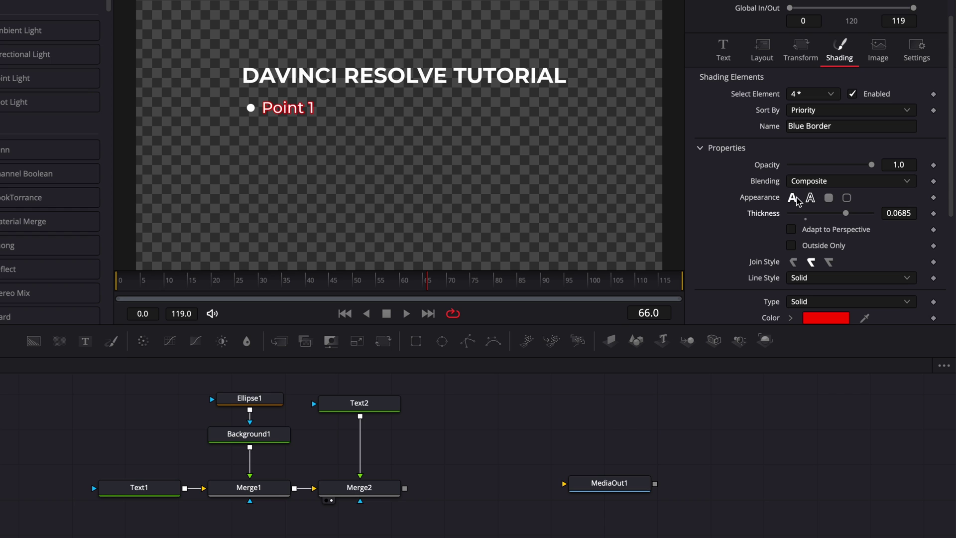
scroll(727, 243, down, 2)
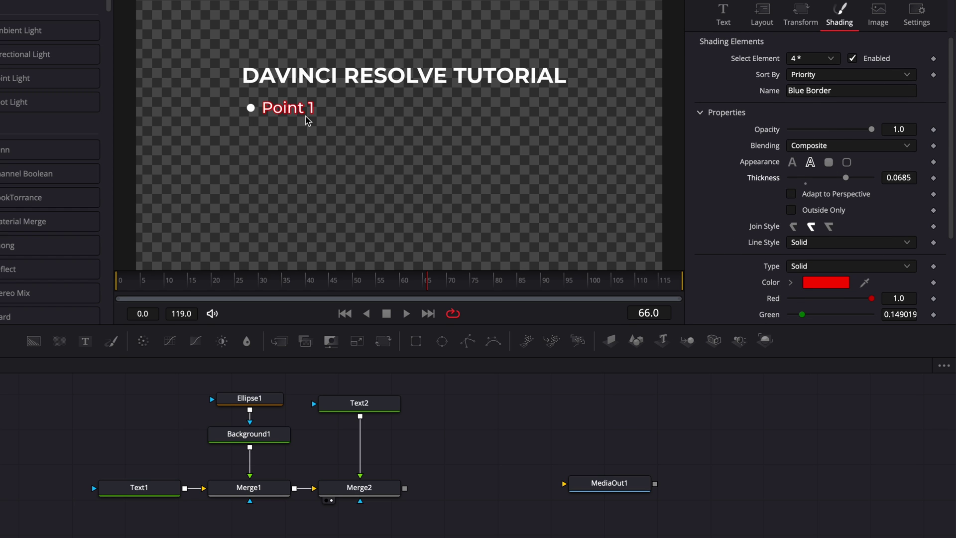
click(828, 164)
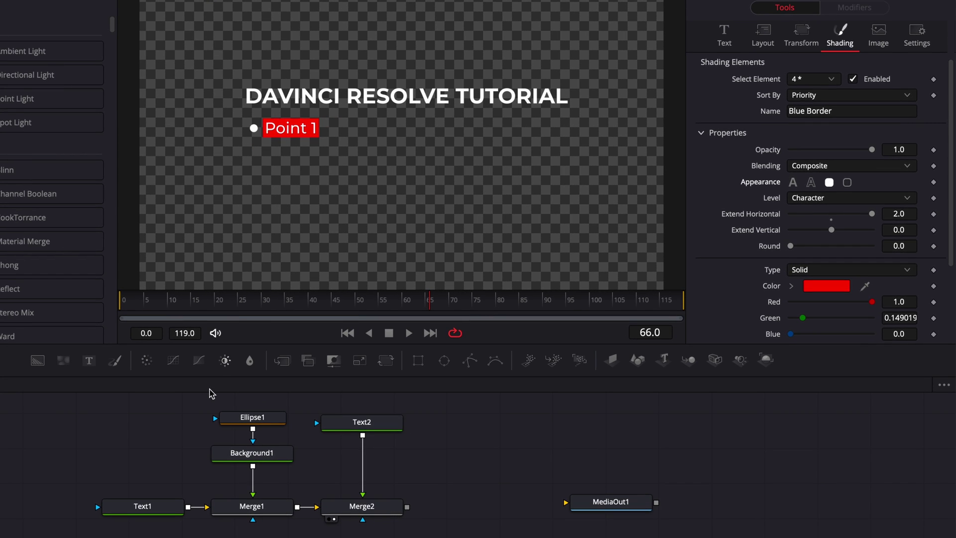
Keyframe Text1's opacity from 0 at frame 0 to 1.0 at frame 15
click(154, 506)
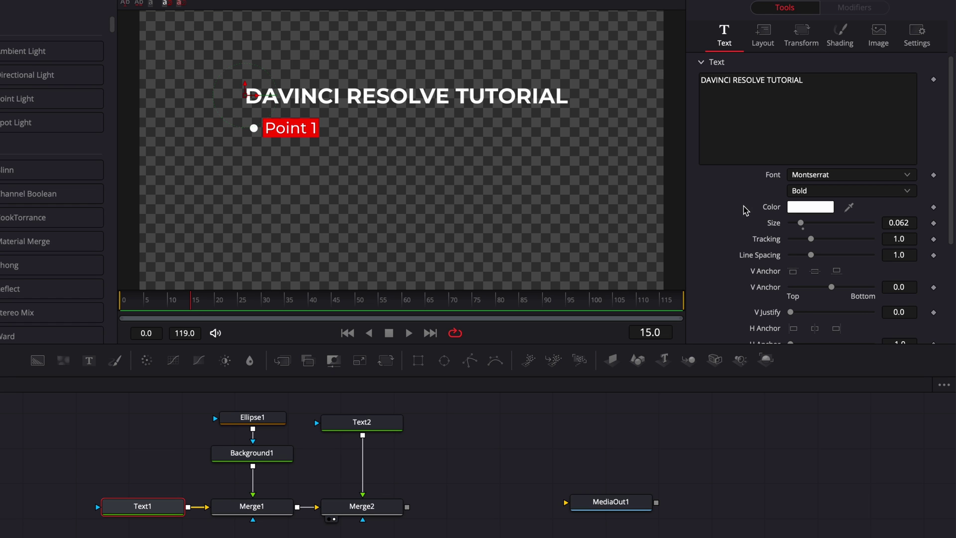
click(843, 44)
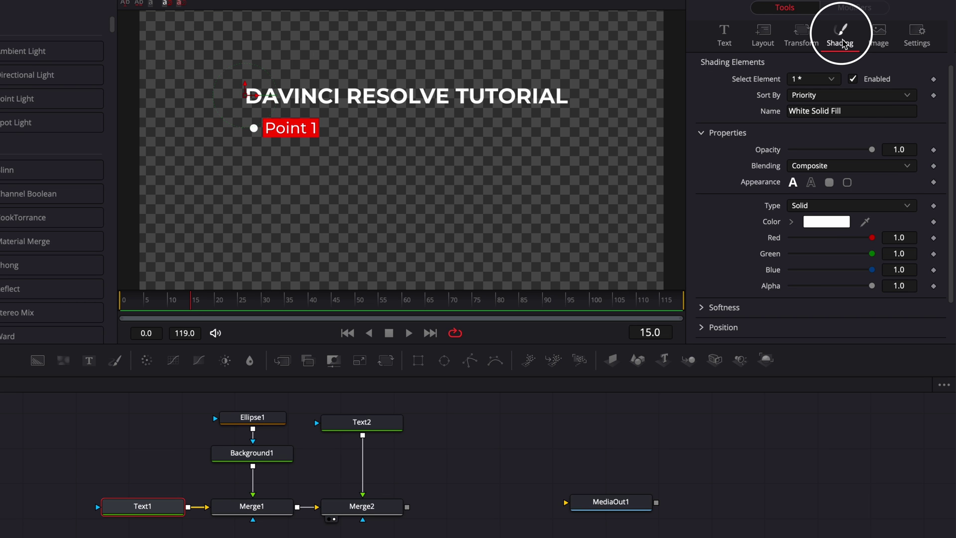
click(933, 149)
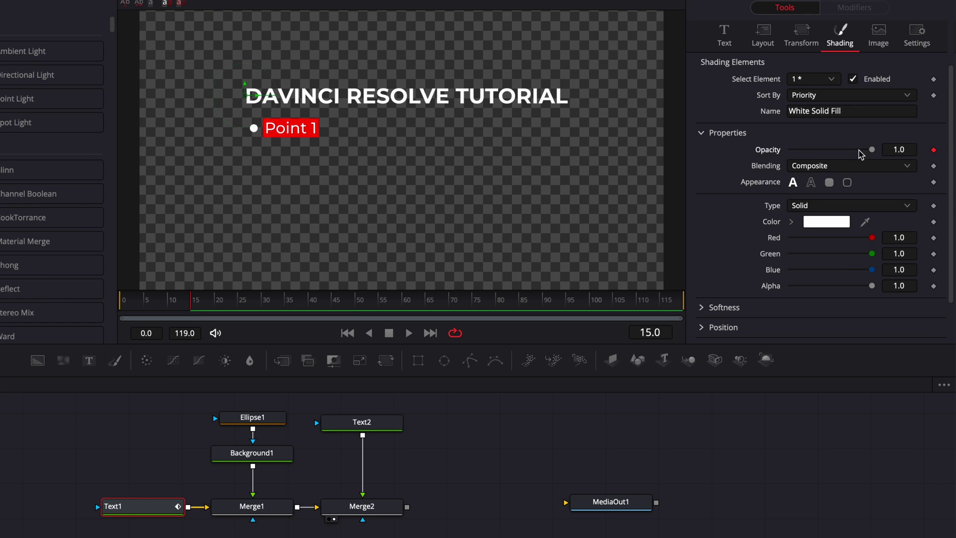
drag(149, 302, 110, 306)
drag(872, 149, 753, 154)
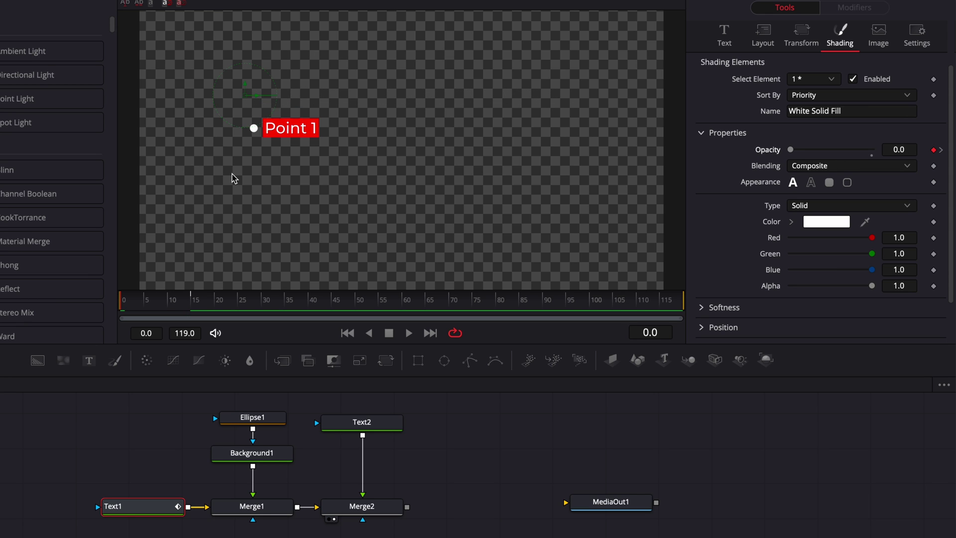
click(193, 312)
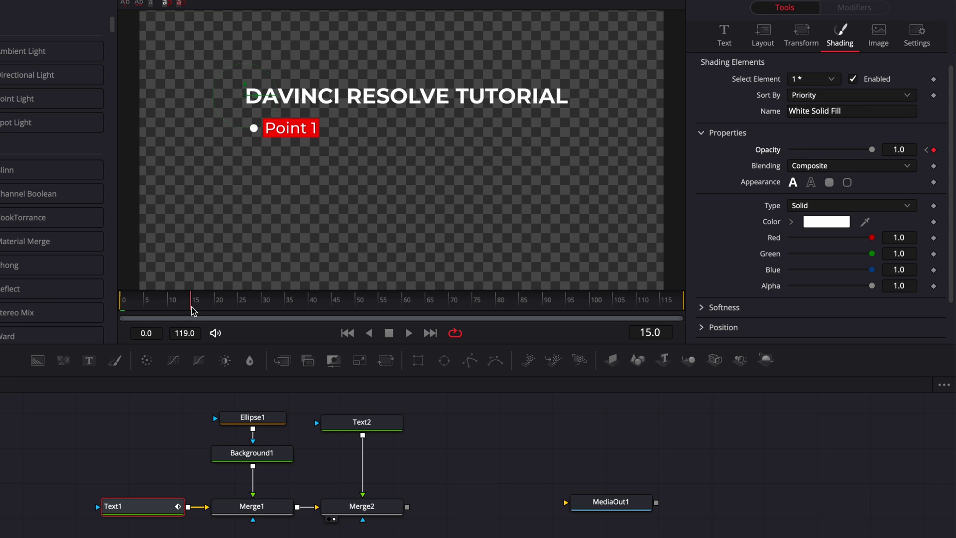
click(770, 44)
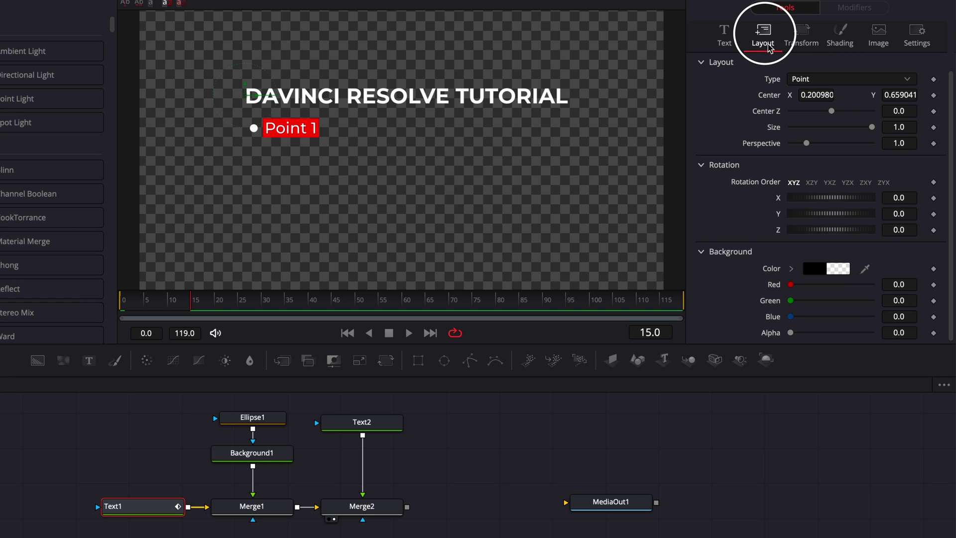
Keyframe the title's Center at frame 15, then lower Center Y to 0.576 at frame 0
click(934, 95)
drag(132, 304, 121, 306)
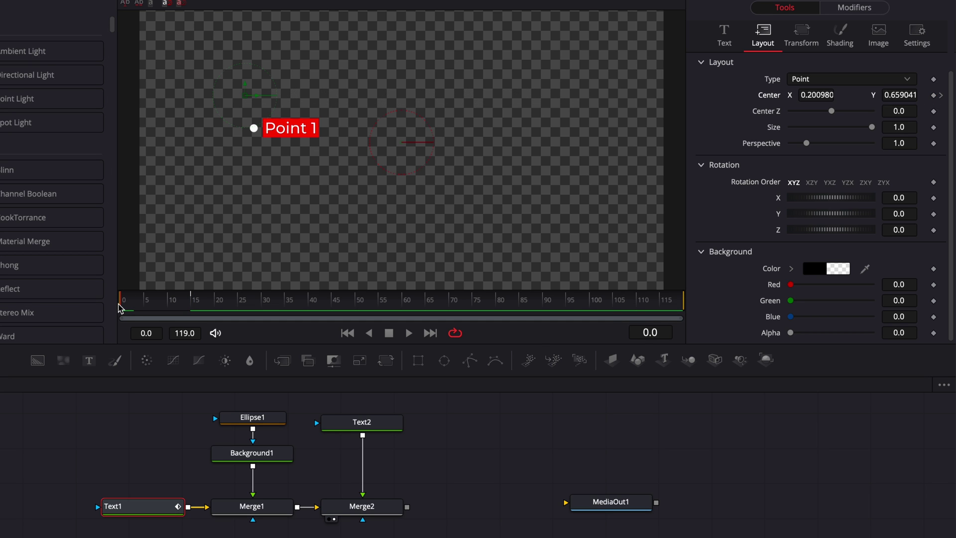
drag(911, 95, 912, 98)
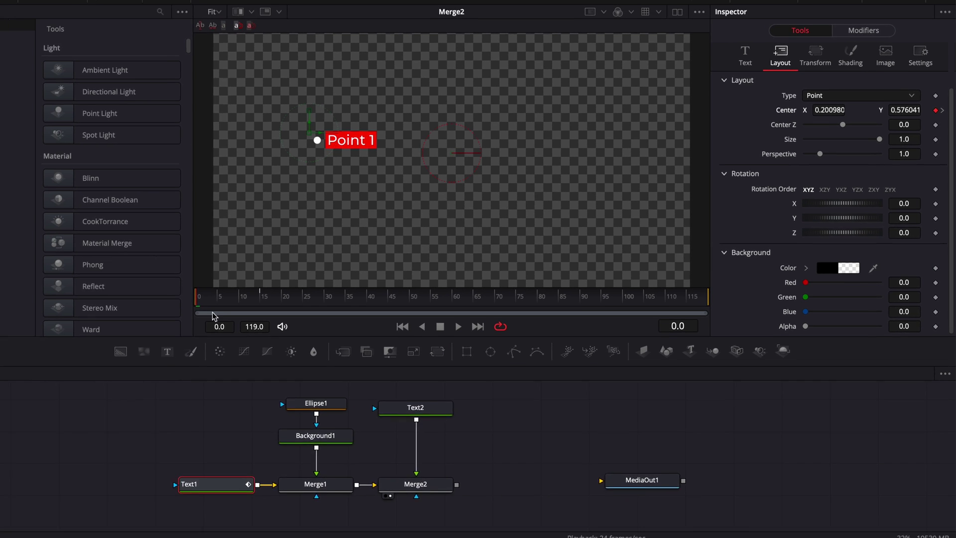
Preview the title's rise and bring up the Spline editor
key(space)
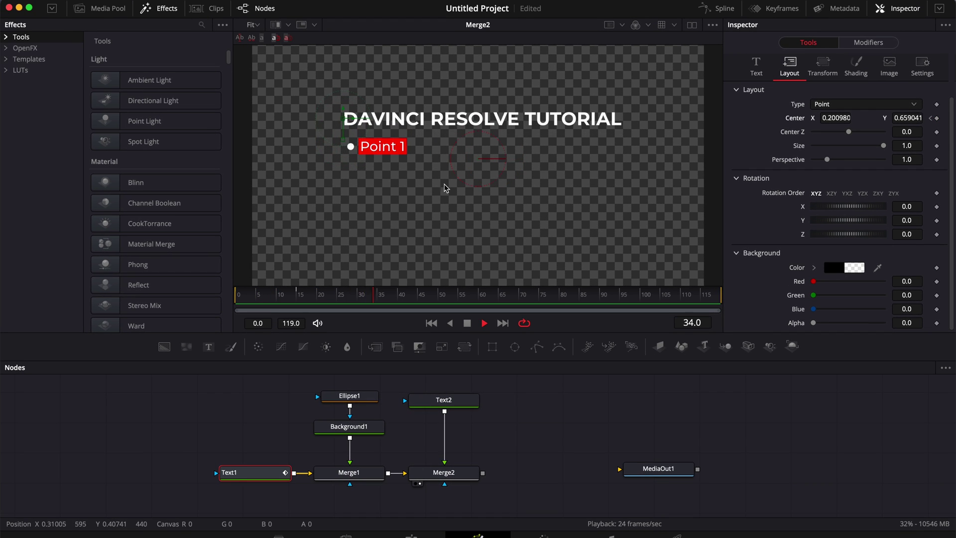
key(space)
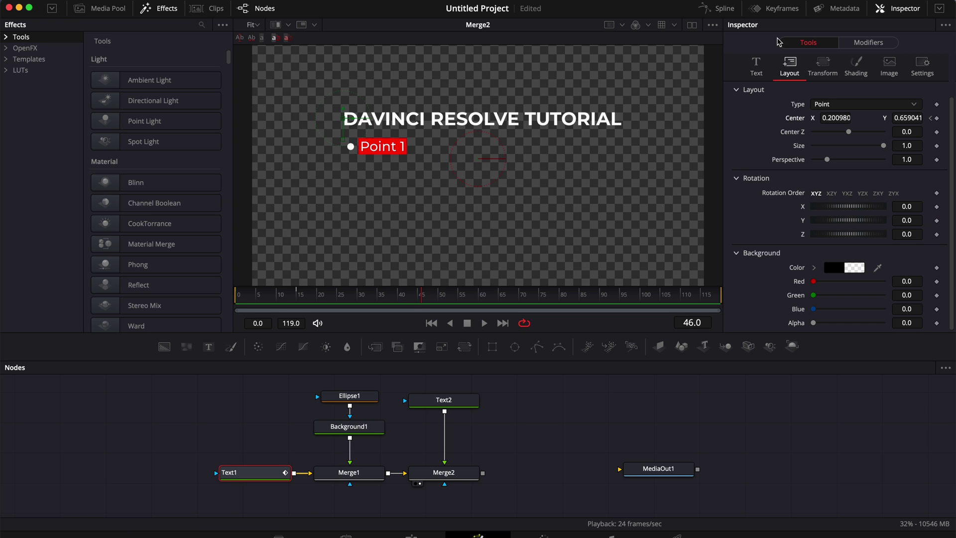
click(724, 12)
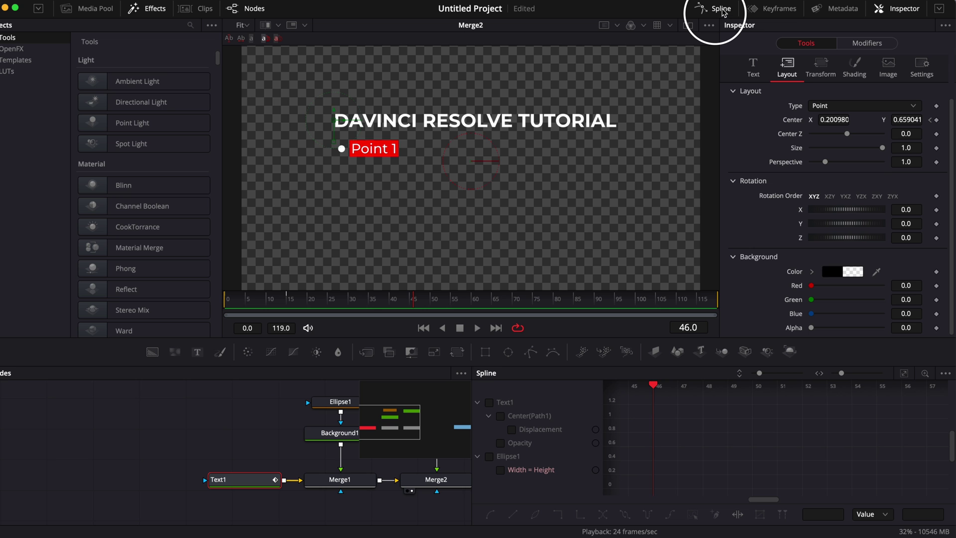
Smooth Text1's Center keyframes into an ease curve with Ease In 79.4 and Ease Out 33.0
click(491, 405)
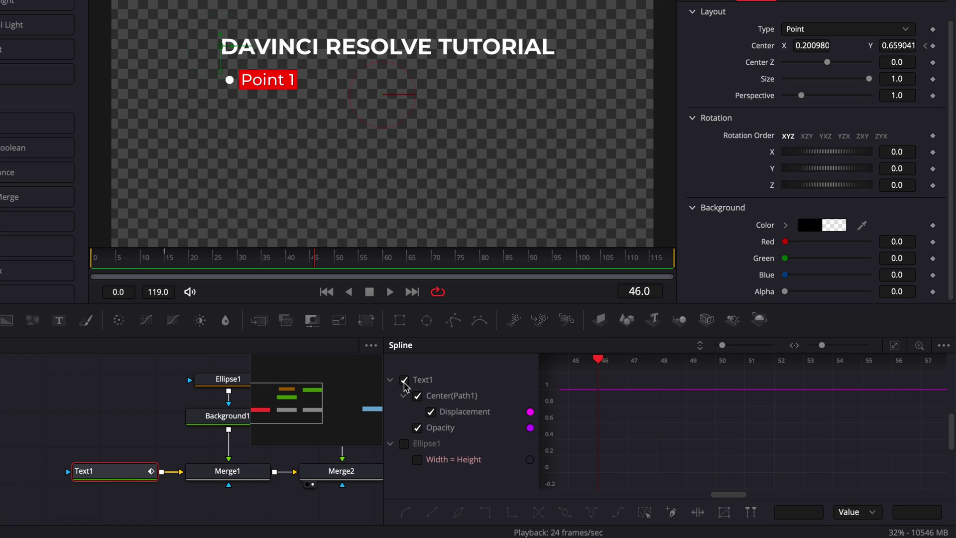
click(894, 347)
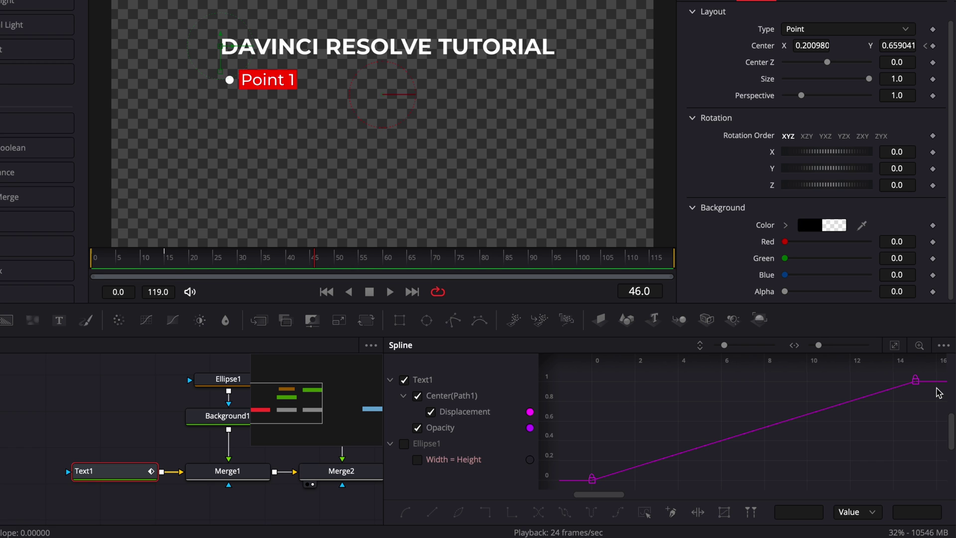
drag(928, 371, 570, 493)
key(s)
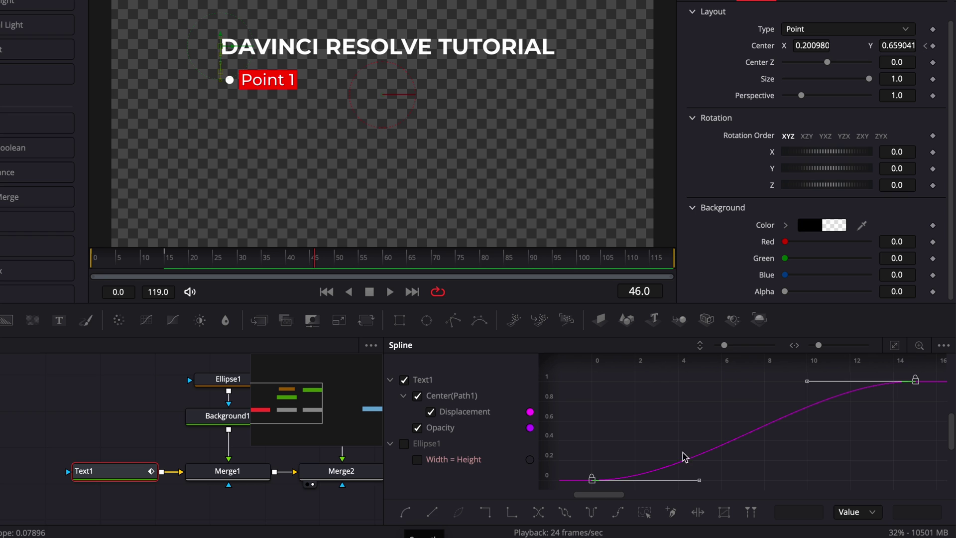
key(t)
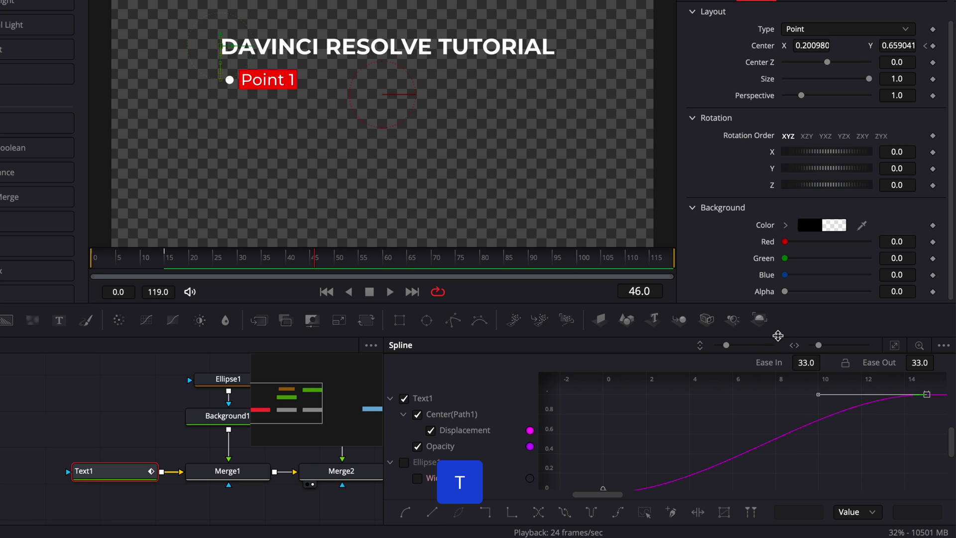
drag(776, 336, 822, 325)
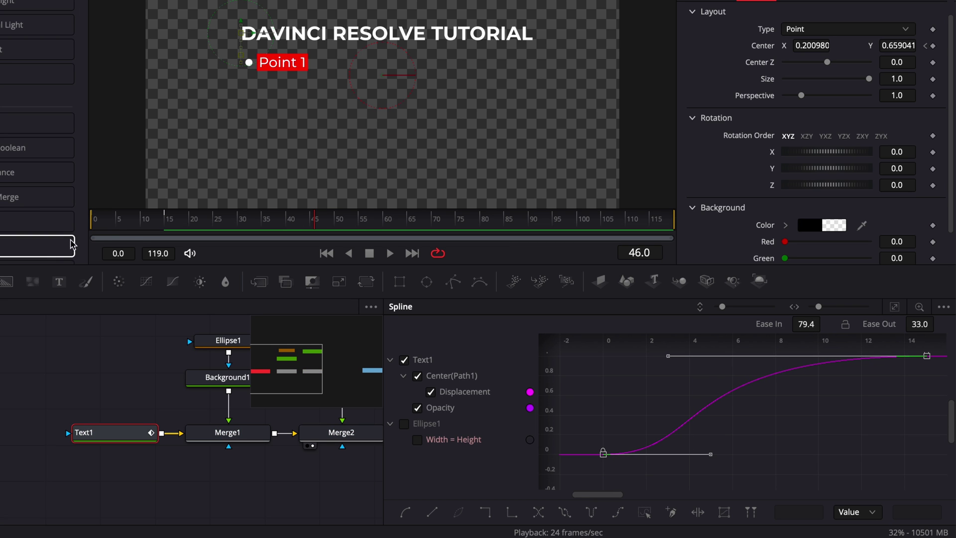
Play and scrub the title animation, stopping at frame 18 where it settles
drag(110, 223, 85, 226)
key(space)
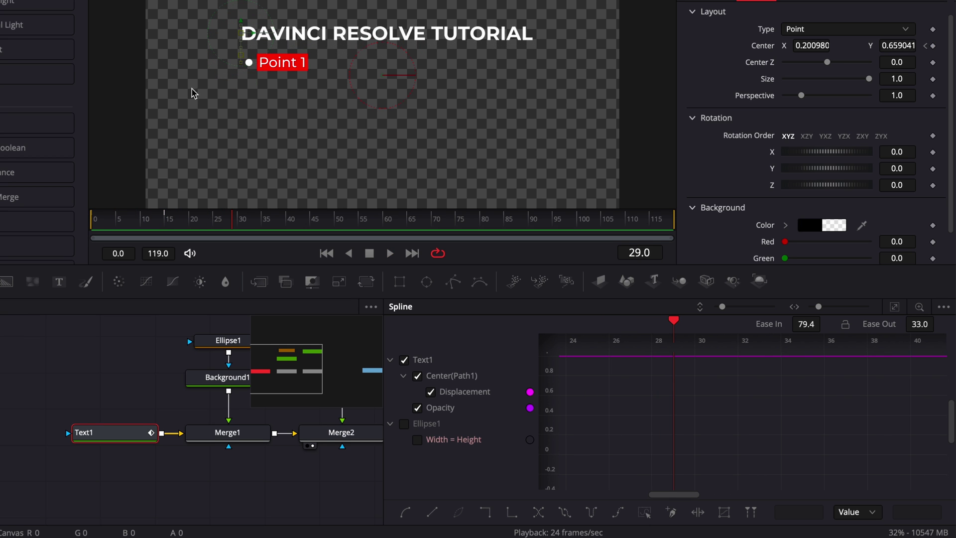
drag(232, 222, 616, 228)
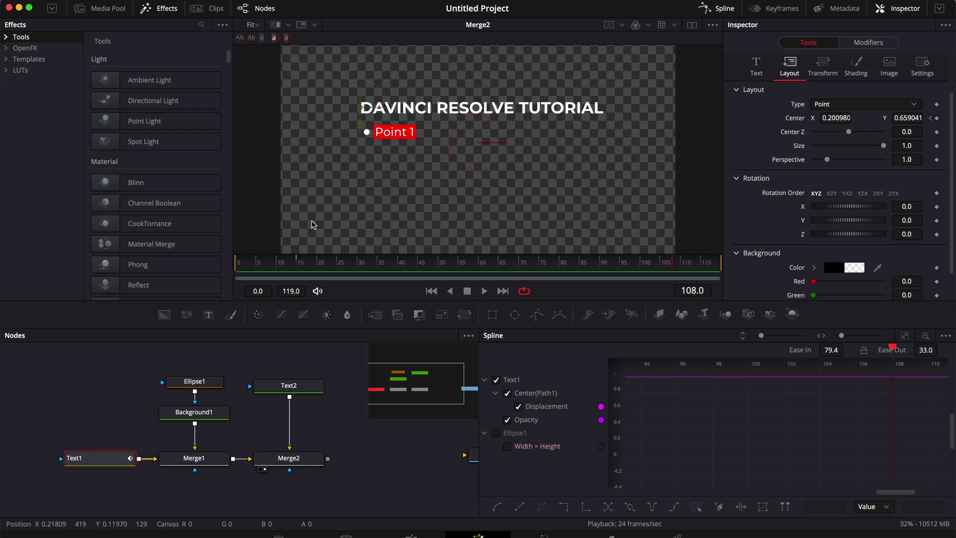
click(242, 263)
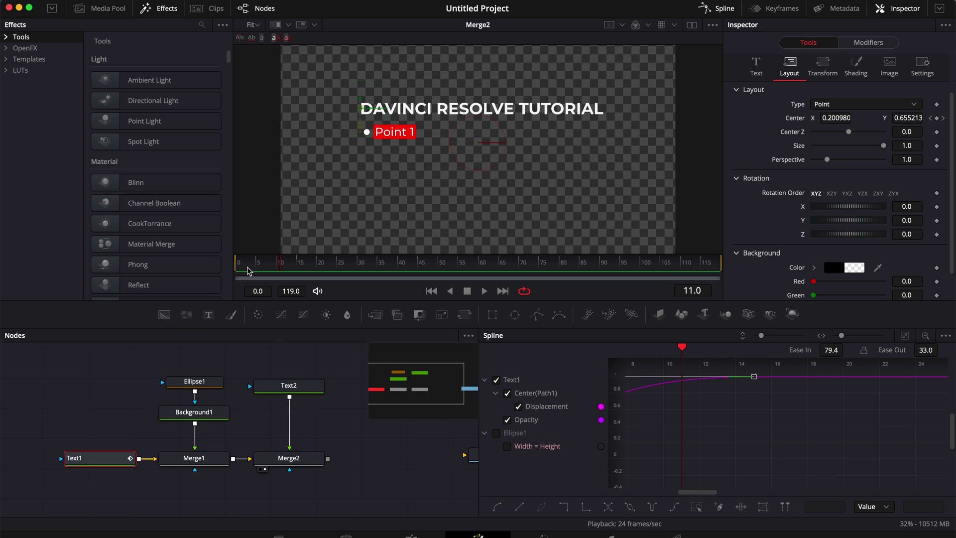
drag(301, 269, 309, 271)
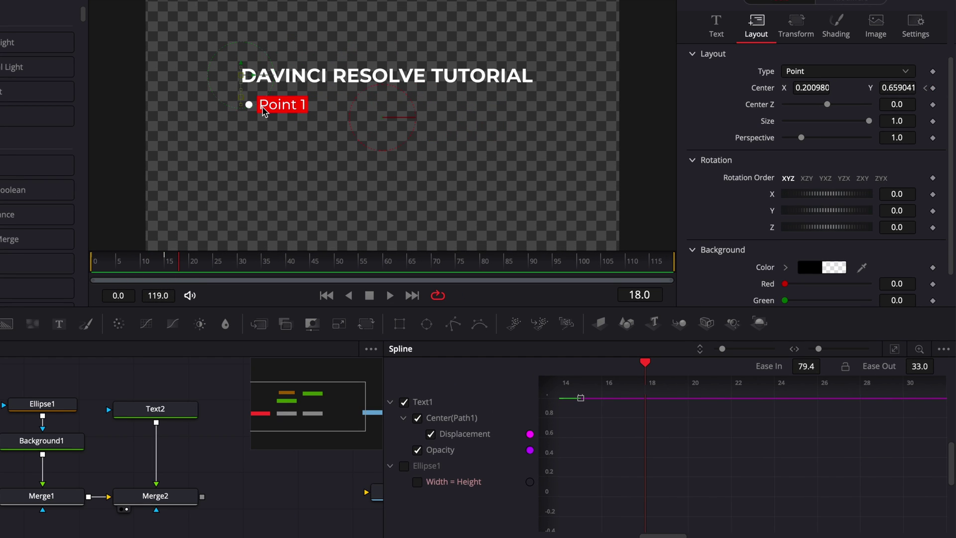
Keyframe Text2's Point 1 Center at frame 18, then edit its Center Y at frame 0
click(150, 410)
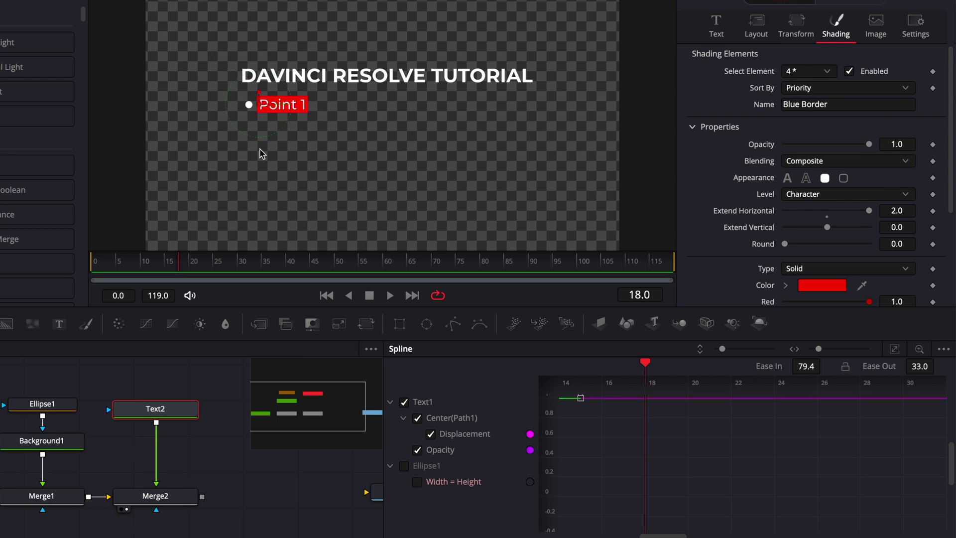
click(756, 25)
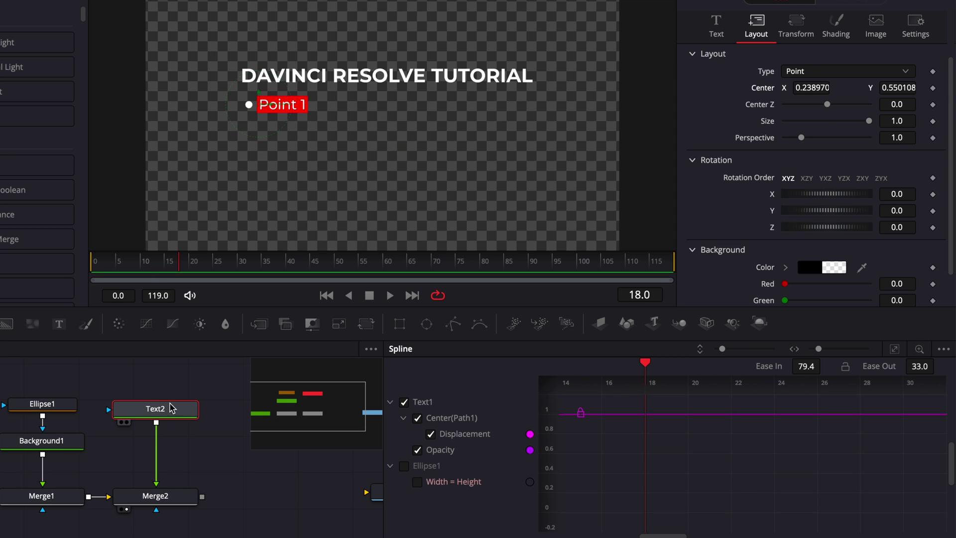
click(932, 88)
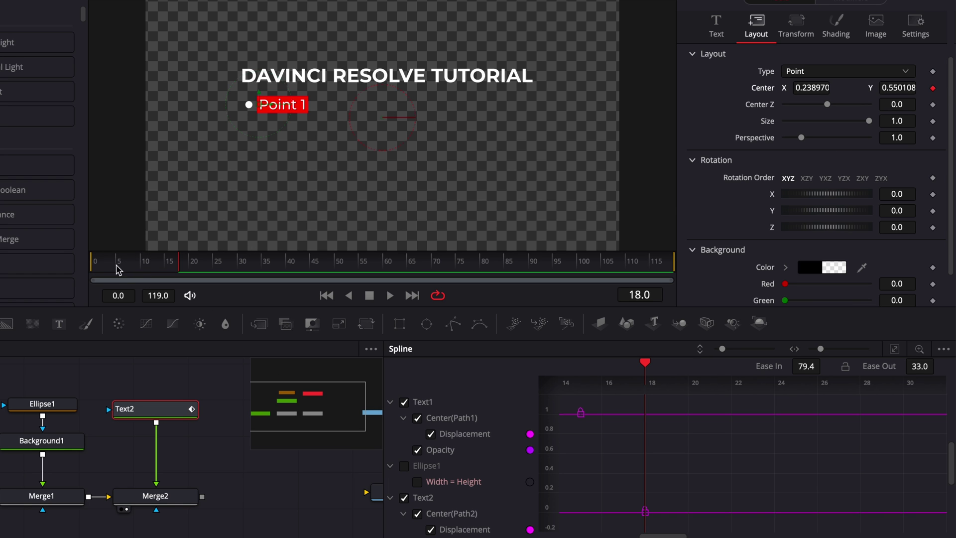
drag(102, 272, 97, 273)
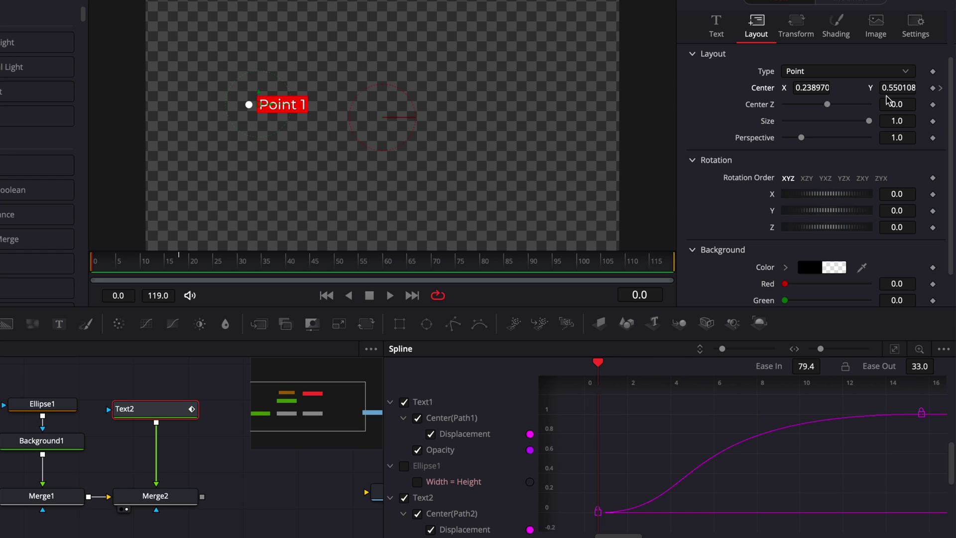
click(904, 93)
drag(903, 88, 951, 95)
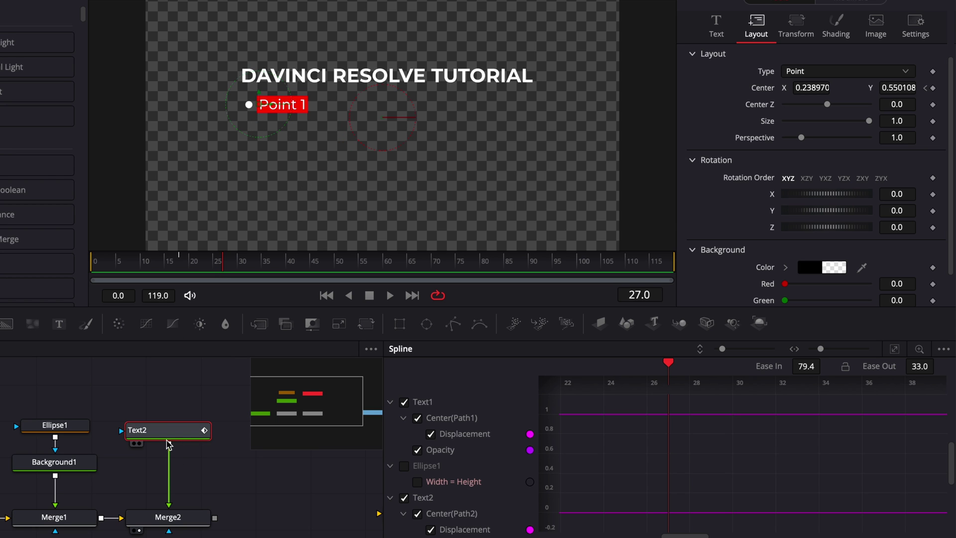
drag(162, 437, 161, 398)
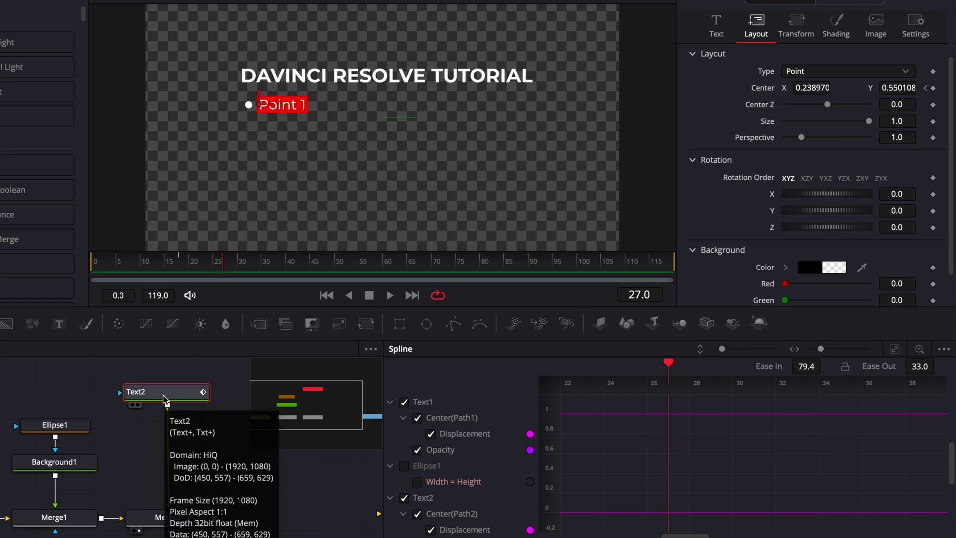
Add a Transform node after Text2 using the tool search 'tran'
key(shift+space)
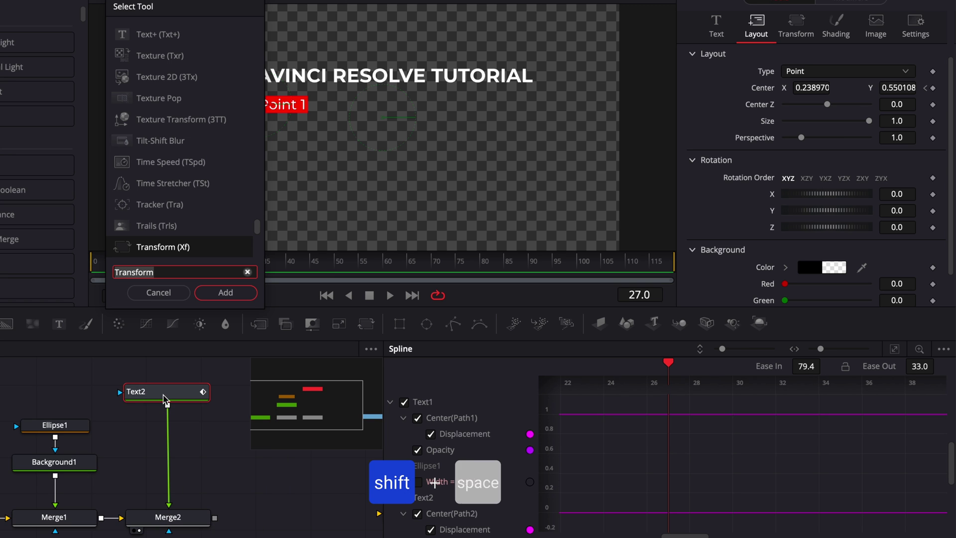
text(tran)
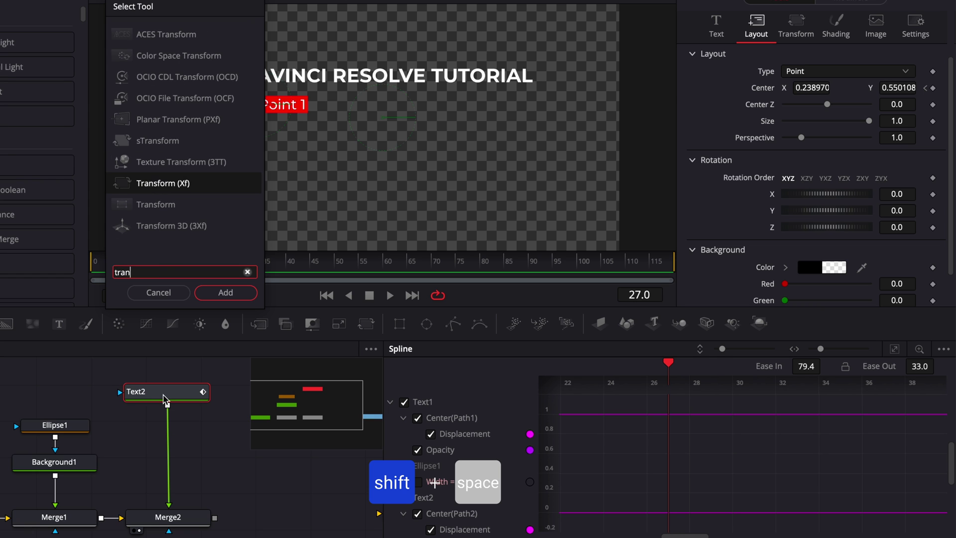
key(Return)
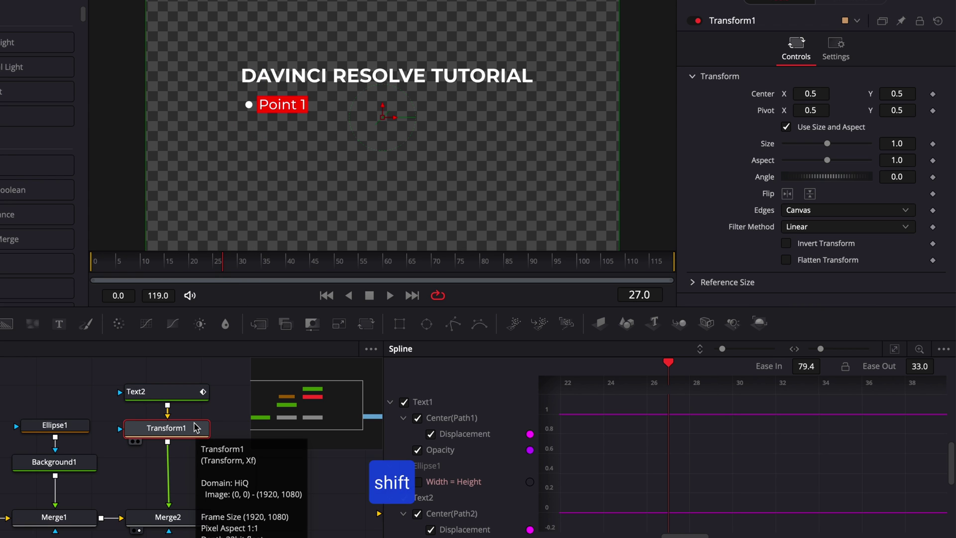
Add a Brightness / Contrast node below Transform1 using the tool search 'bri'
key(shift+space)
text(bri)
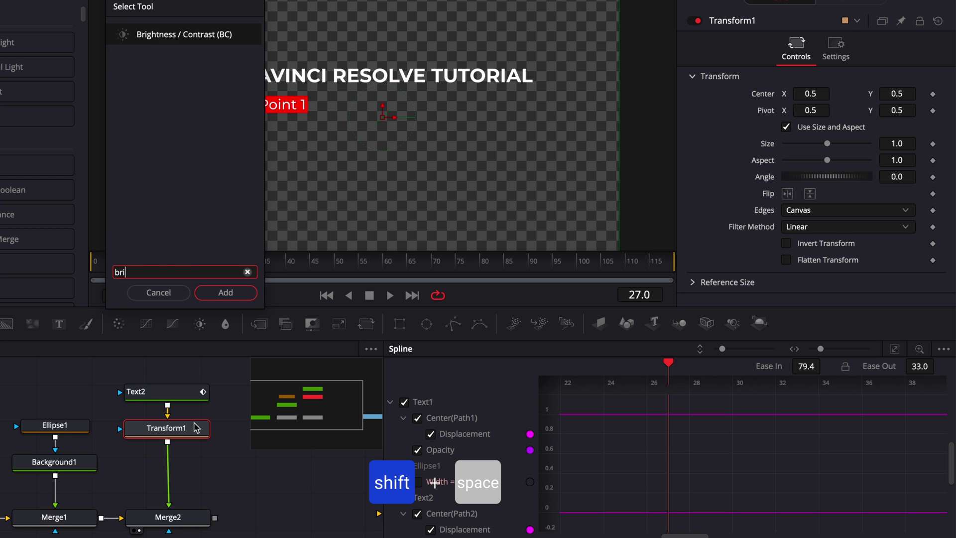
key(Return)
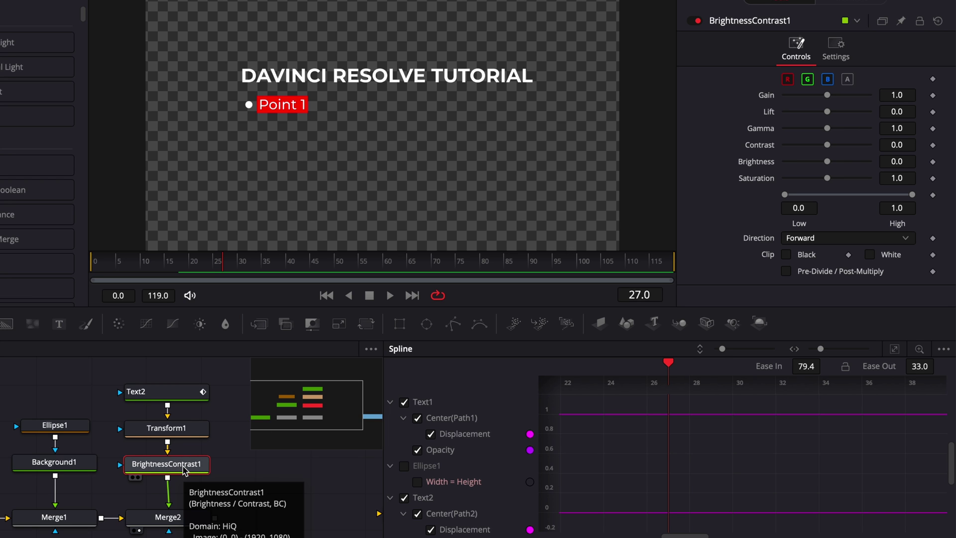
Keyframe BrightnessContrast1 Gain at 1.0 on frame 18 and 0.0 on frame 0
click(166, 430)
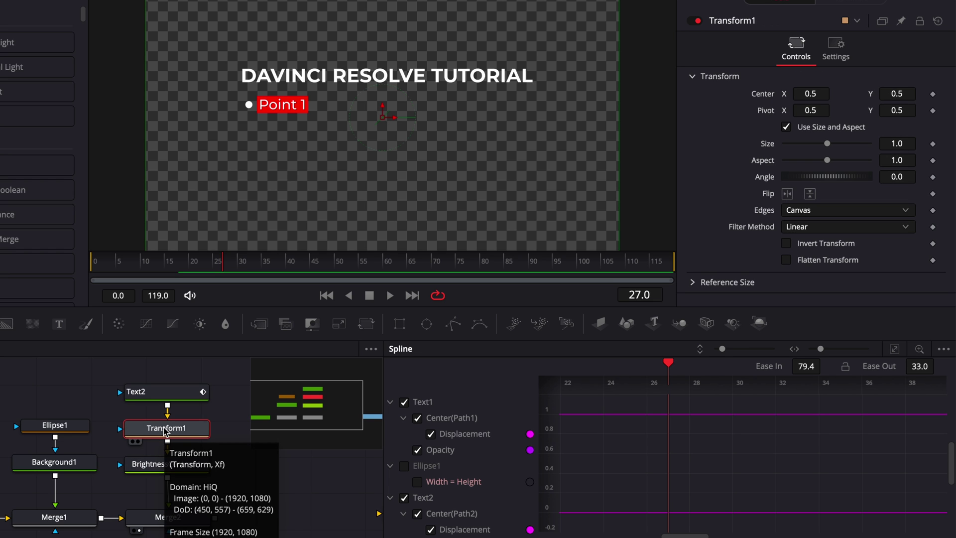
click(150, 470)
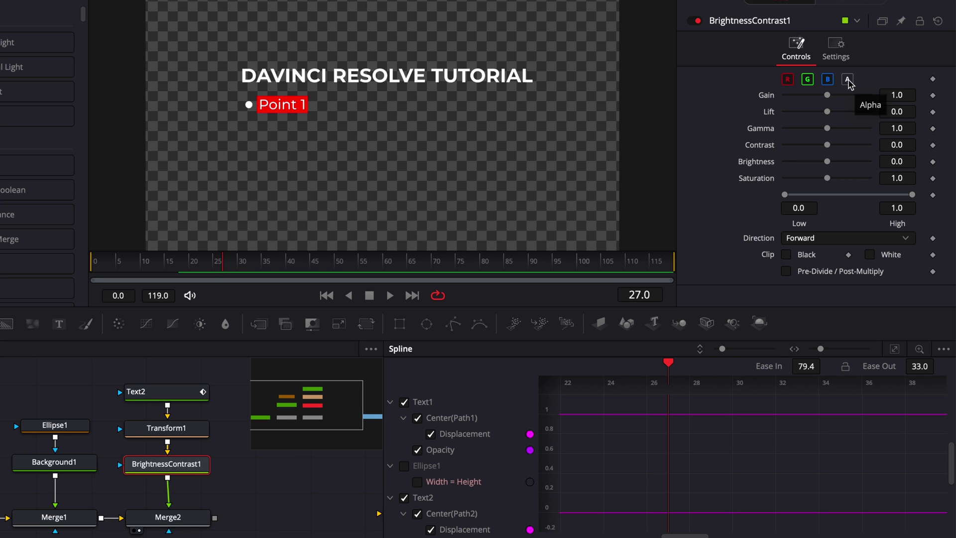
mouse_move(177, 253)
mouse_down()
mouse_move(155, 267)
mouse_move(179, 266)
mouse_up()
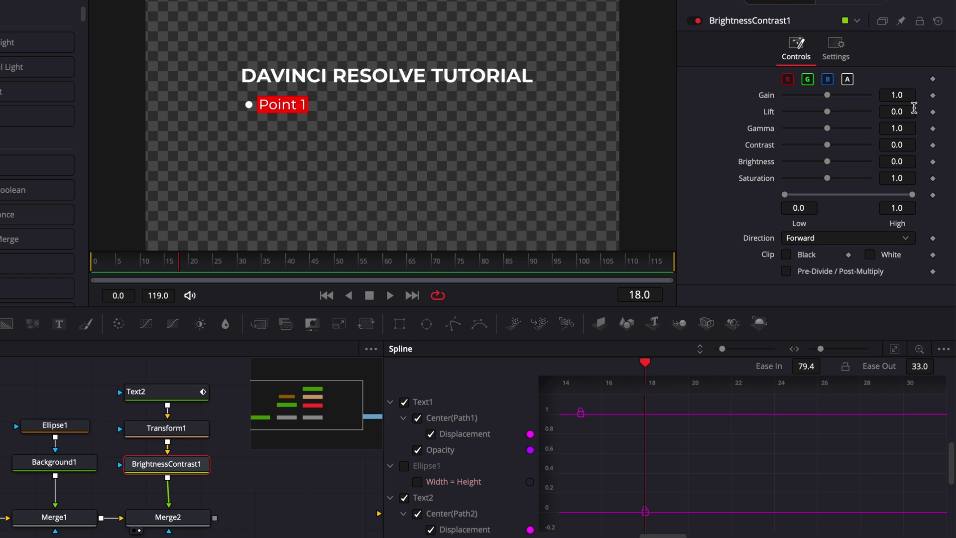
click(933, 96)
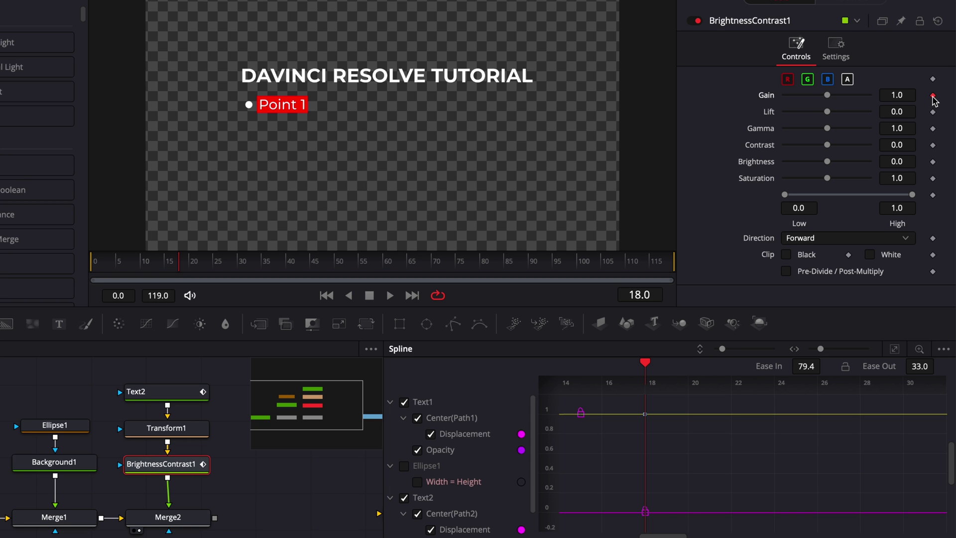
drag(152, 269, 85, 266)
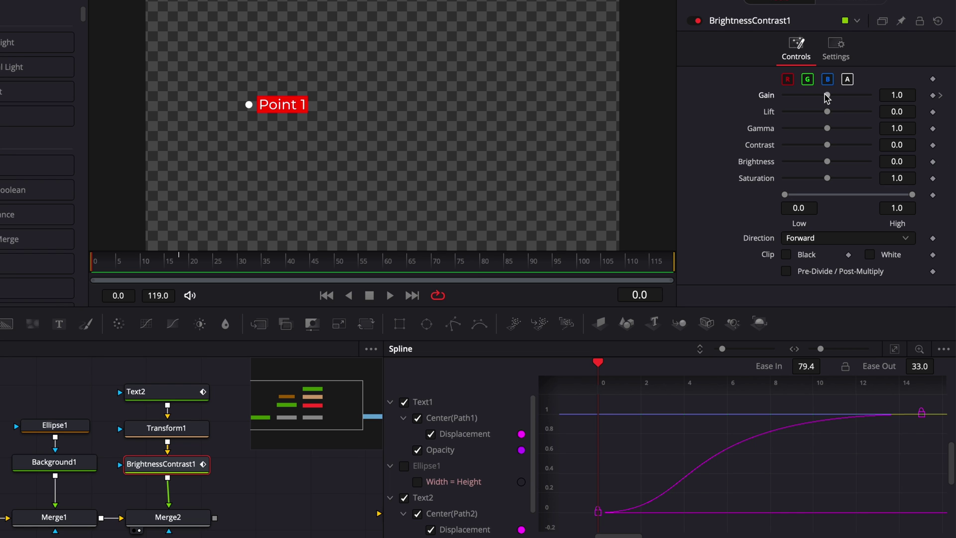
drag(827, 95, 755, 98)
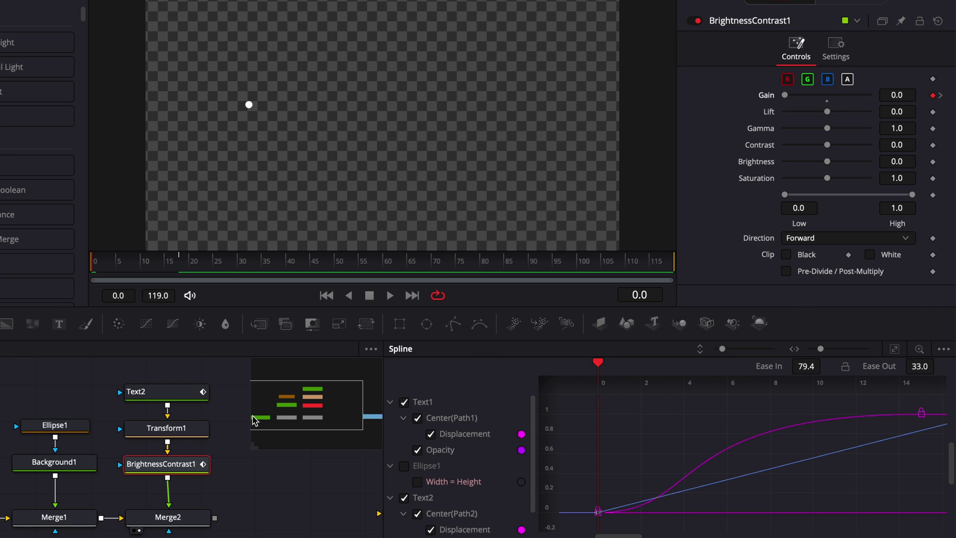
click(163, 431)
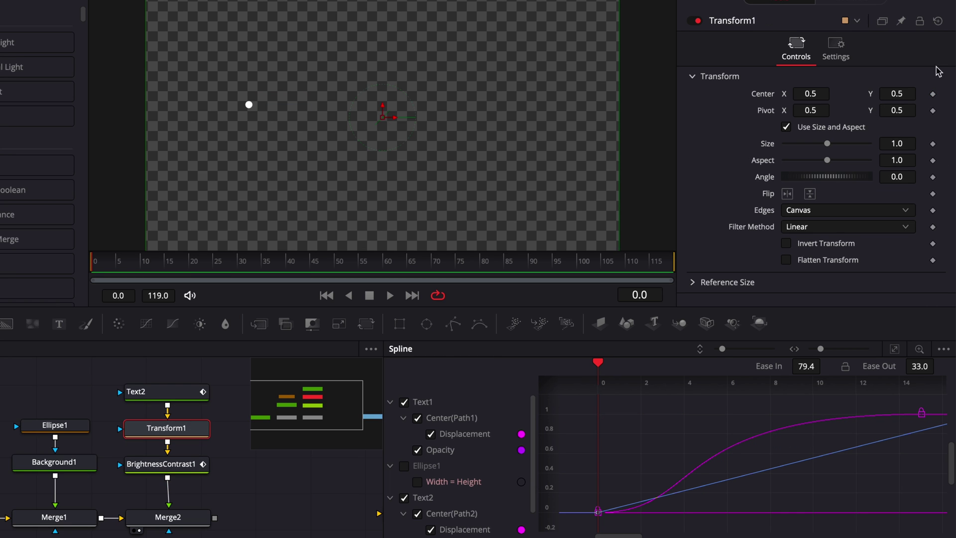
Keyframe Transform1 Center at frame 18 (Y 0.5) and set Center Y to 0.45 at frame 0
click(182, 266)
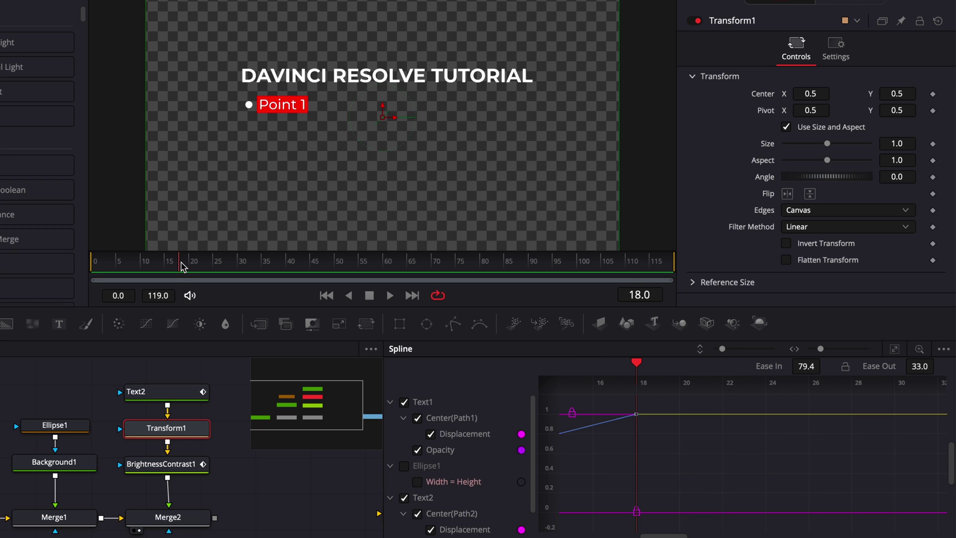
click(931, 94)
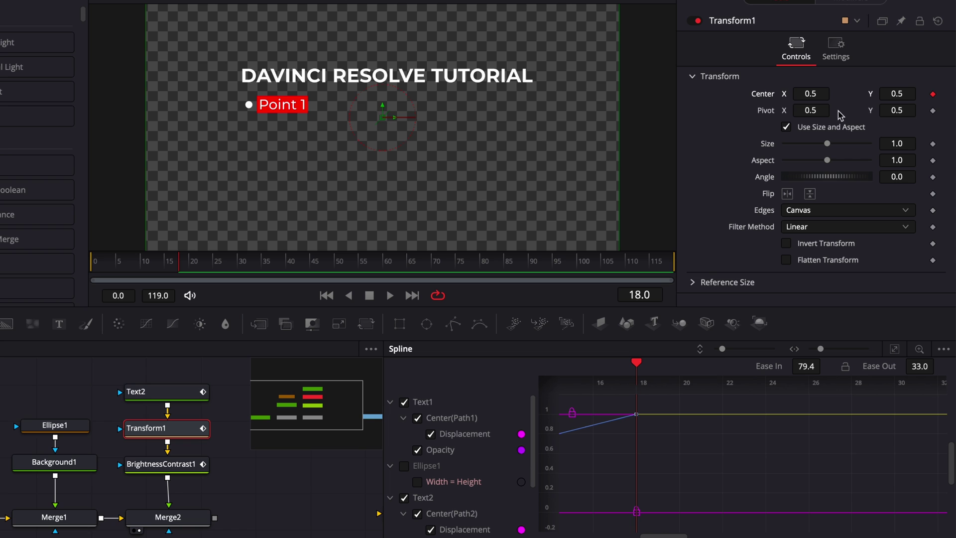
drag(119, 266, 63, 264)
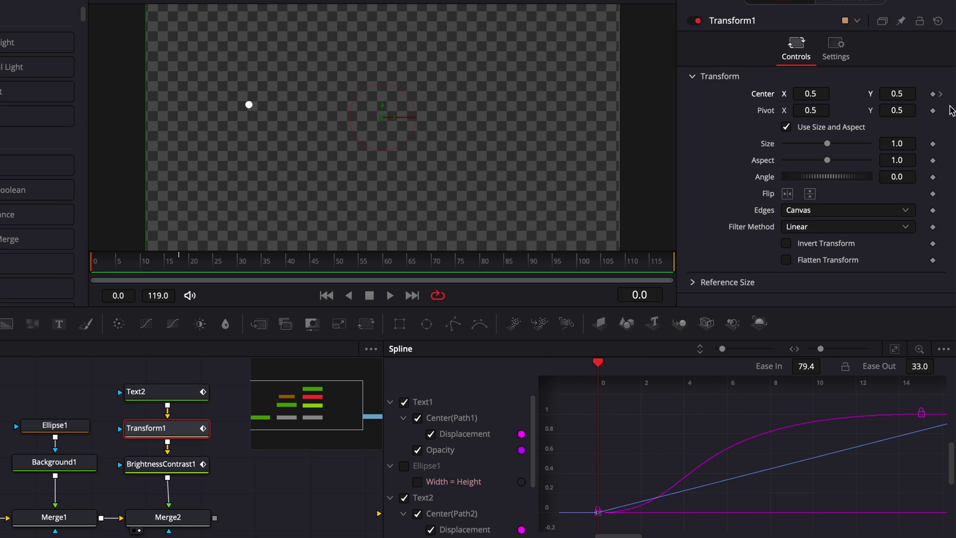
click(912, 94)
key(Tab)
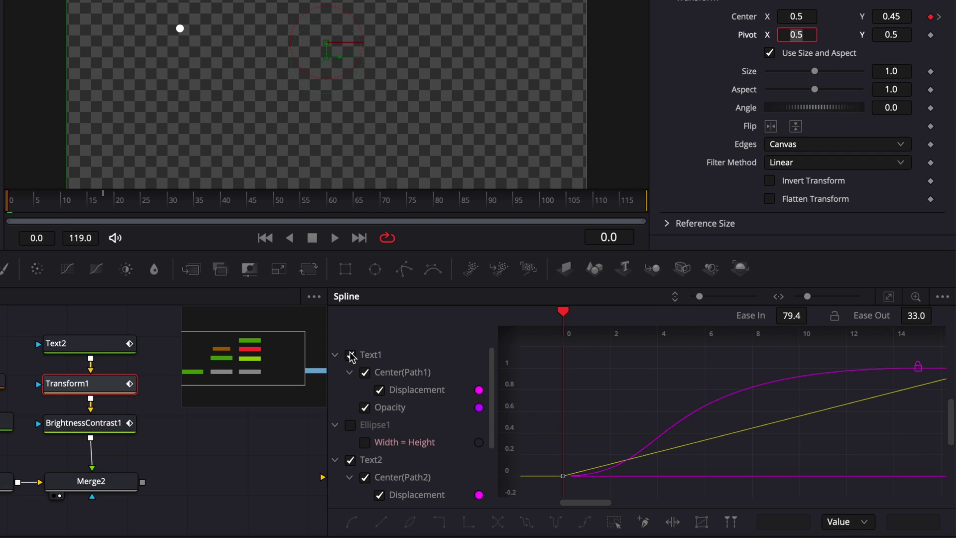
Smooth Transform1's keyframes into an S-curve with Ease In about 82, then preview playback
click(351, 356)
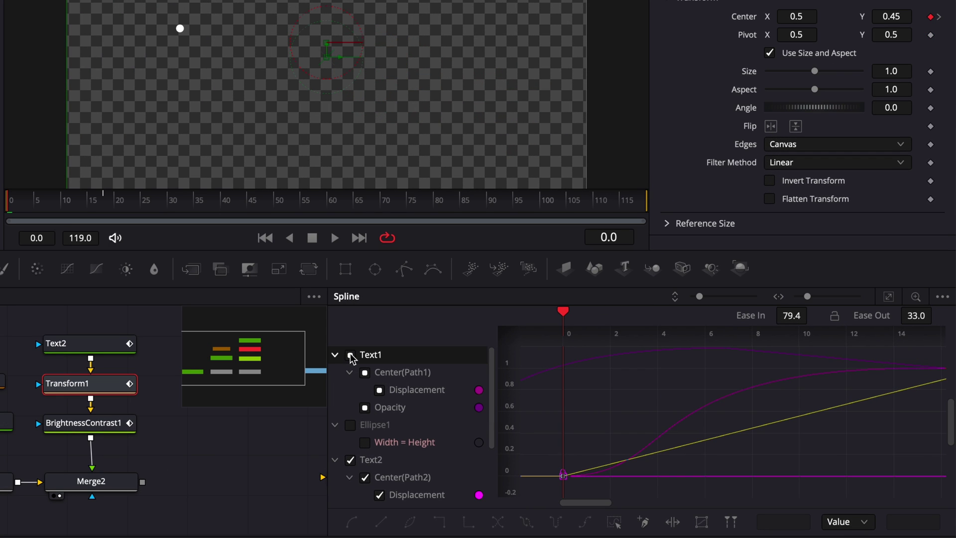
scroll(374, 418, down, 2)
scroll(374, 418, down, 1)
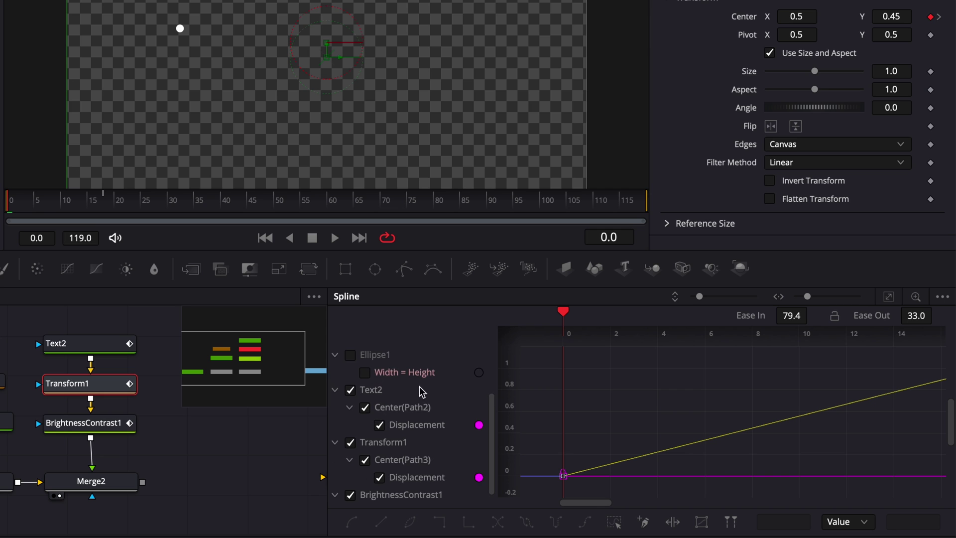
scroll(368, 457, down, 1)
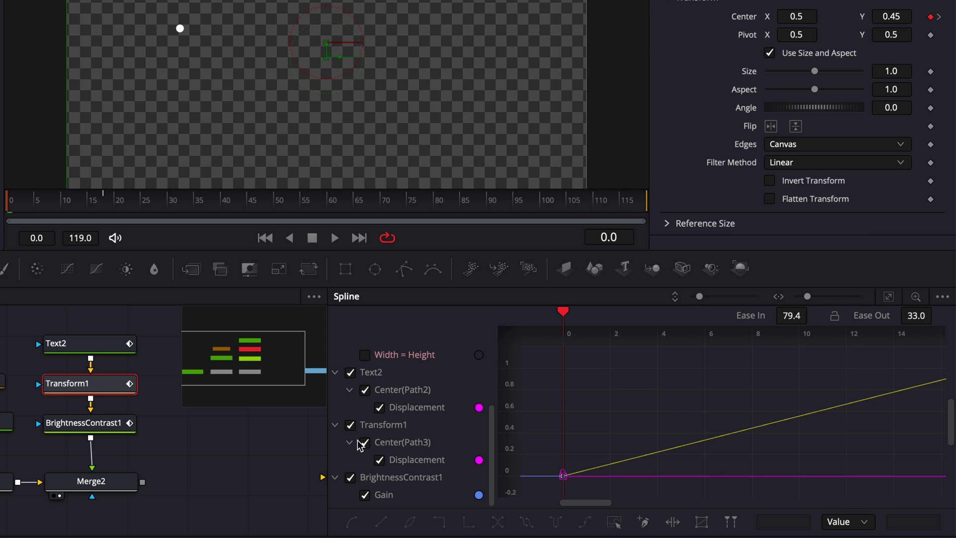
click(889, 298)
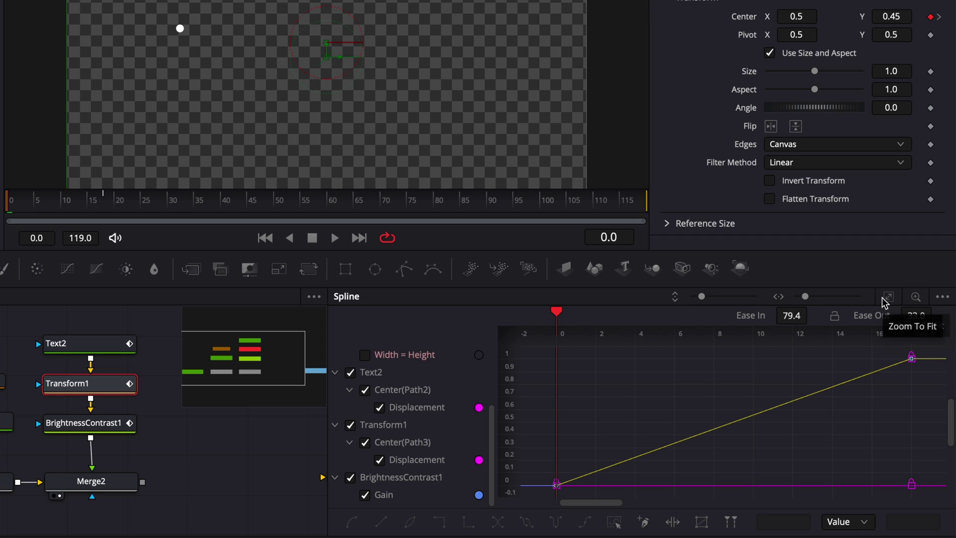
drag(546, 497, 949, 349)
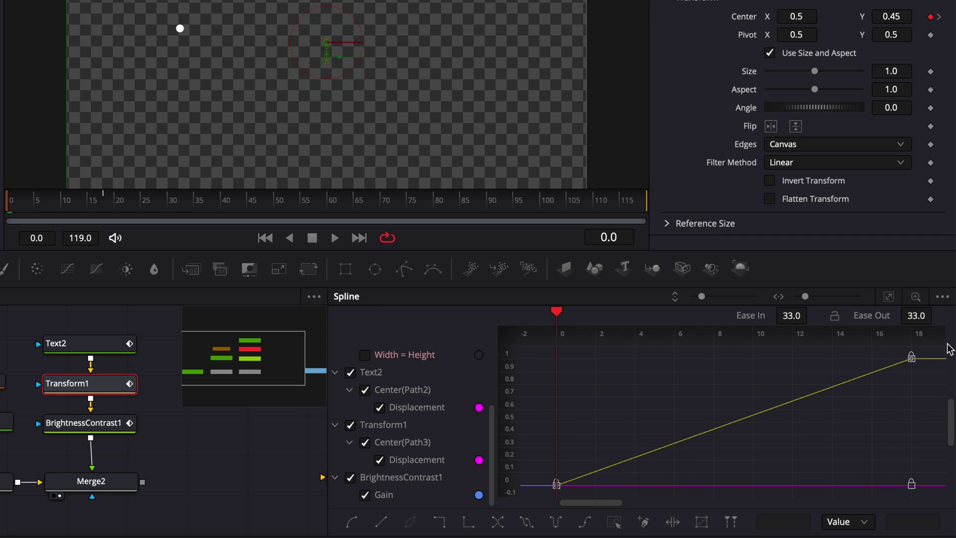
key(s)
drag(791, 315, 812, 313)
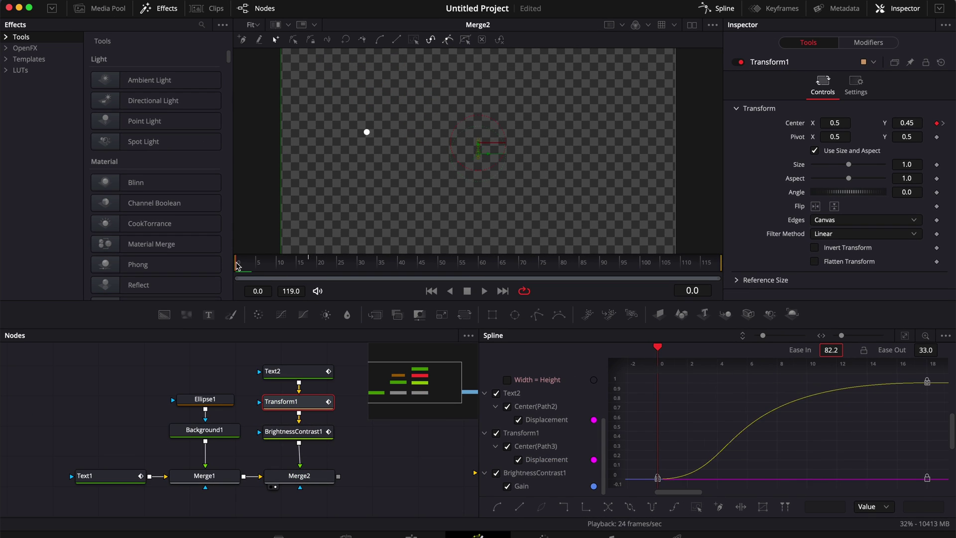
key(space)
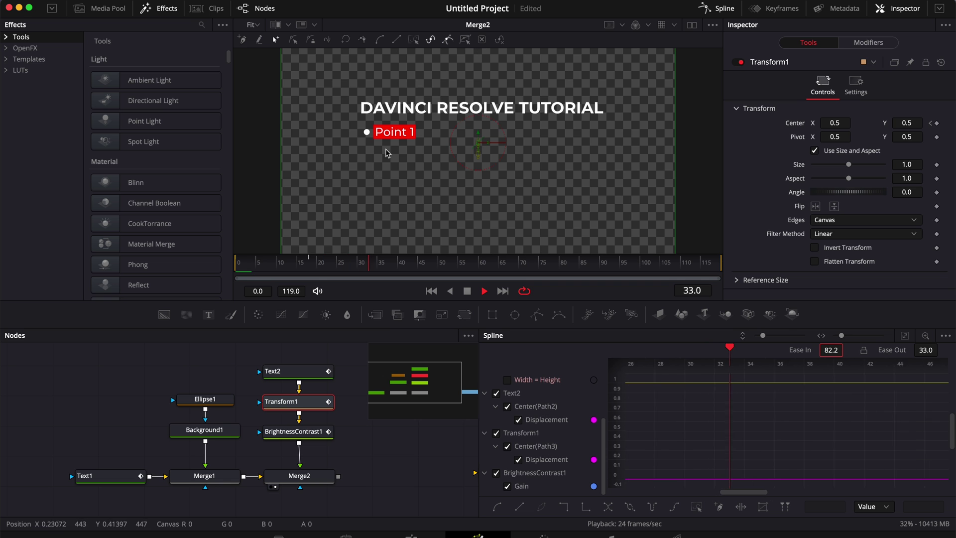
key(space)
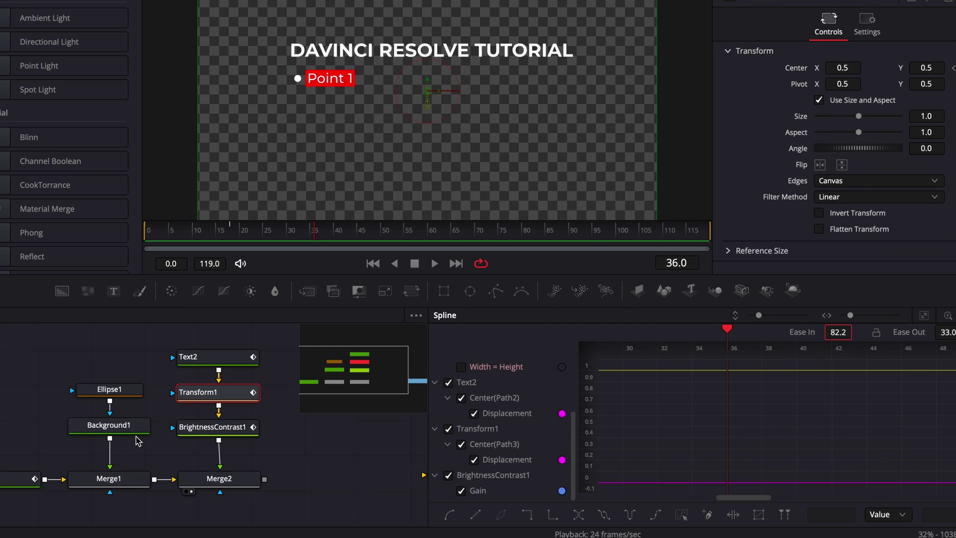
Select Ellipse1 and keyframe its Level at 0 on frame 0
click(205, 398)
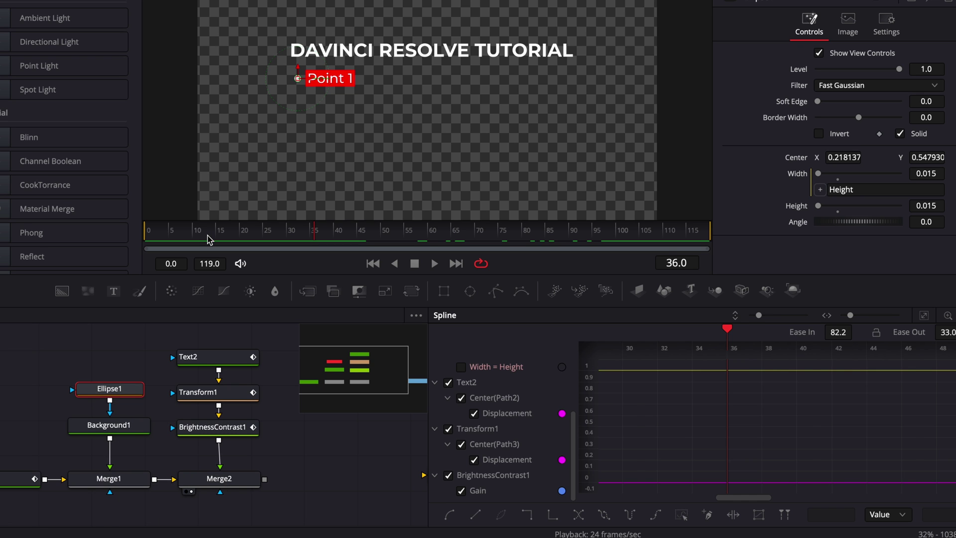
drag(192, 237, 234, 238)
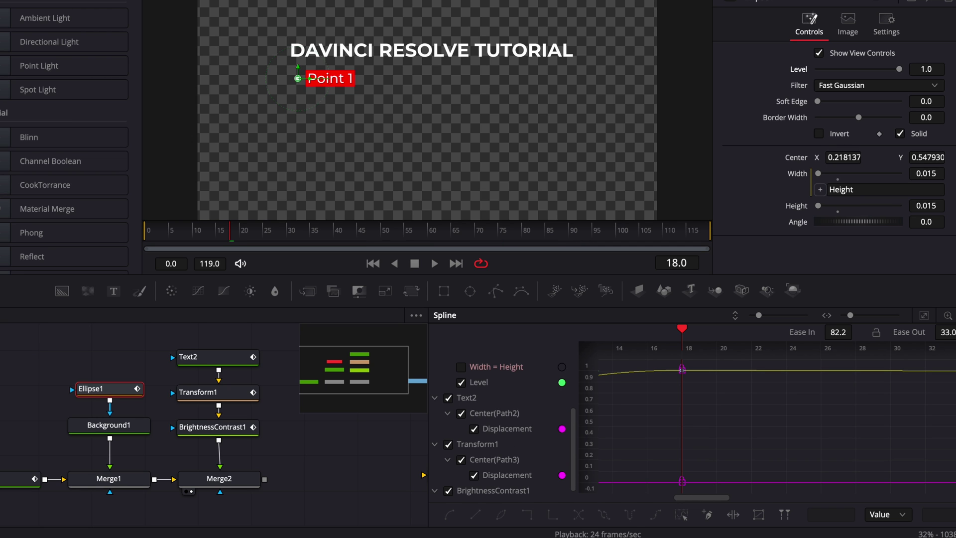
drag(182, 244, 145, 240)
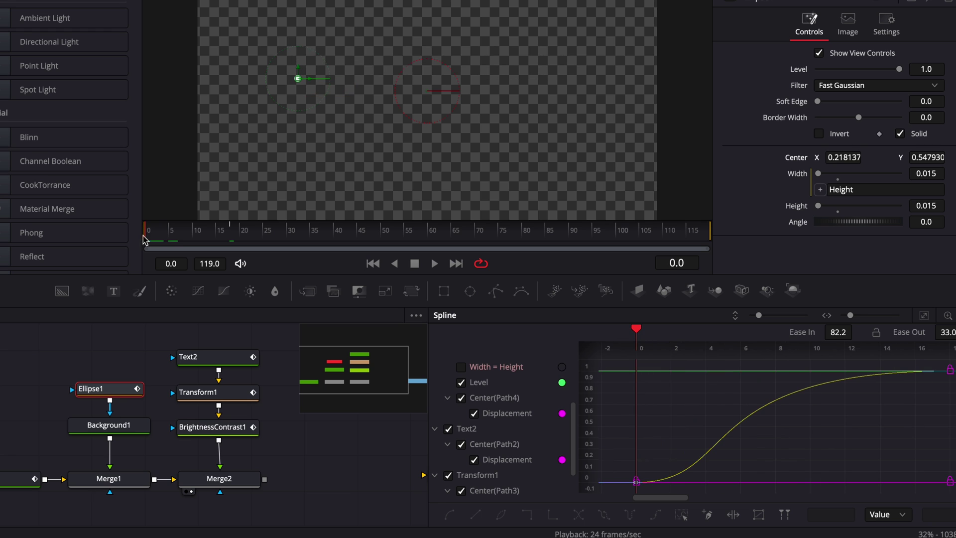
drag(899, 68, 749, 76)
Set the dot's Center Y to 0.5 at frame 0 and preview the animation
click(927, 157)
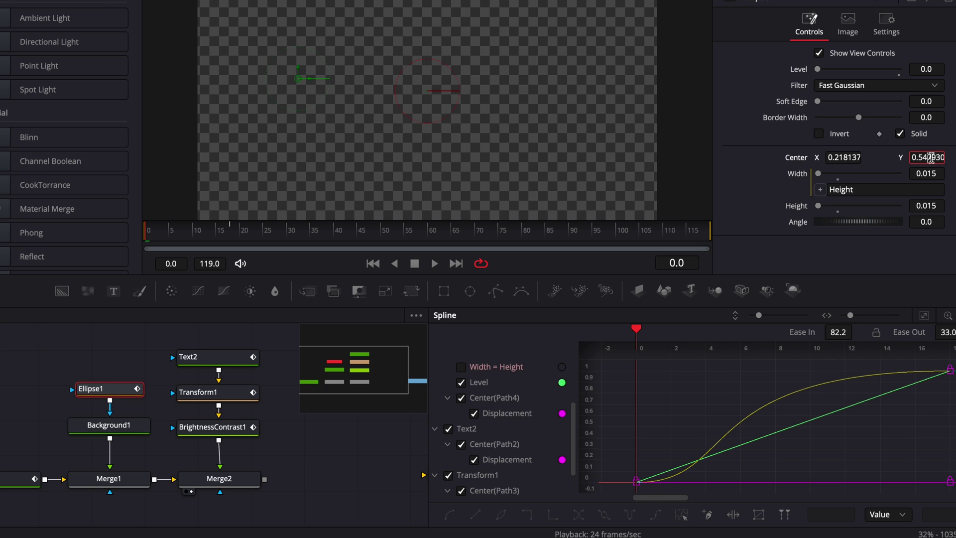
drag(925, 157, 948, 158)
text(0.5)
key(Return)
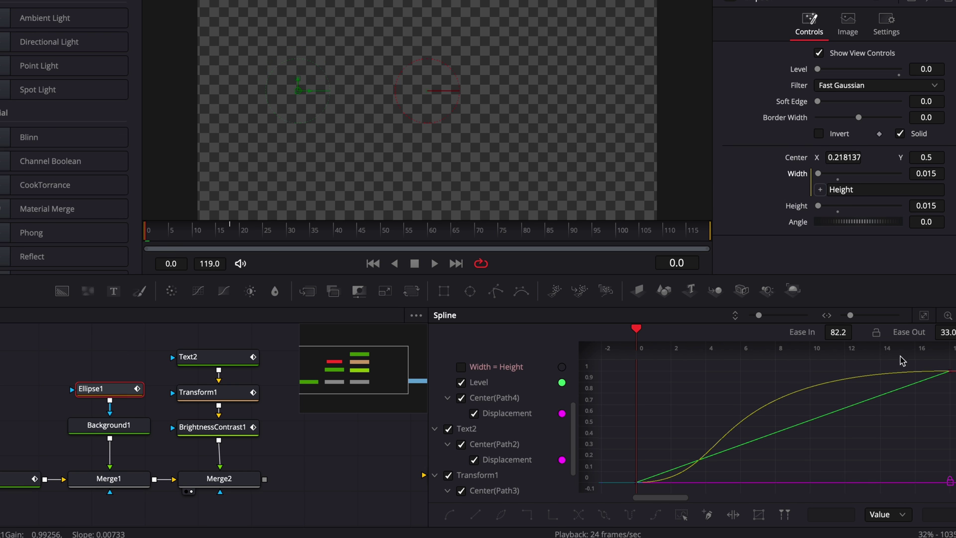
key(space)
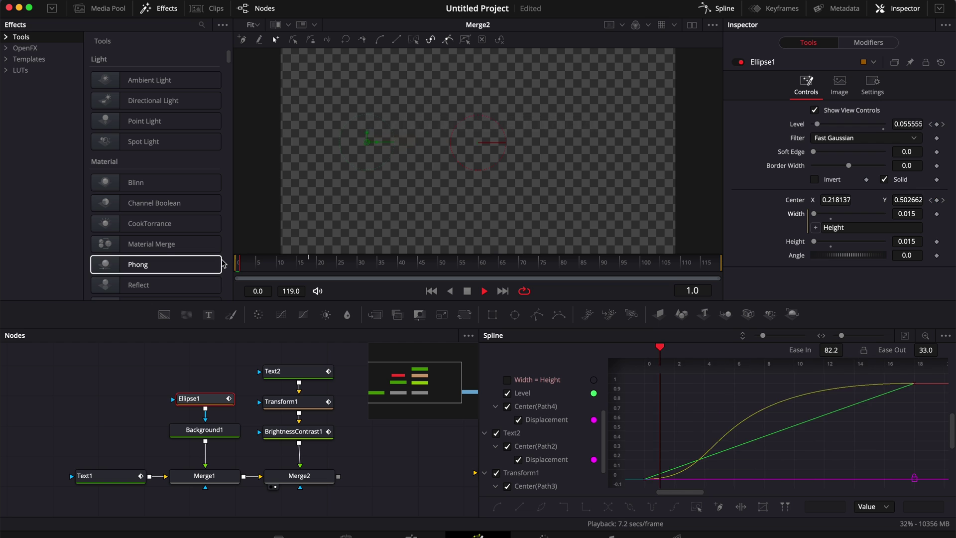
key(space)
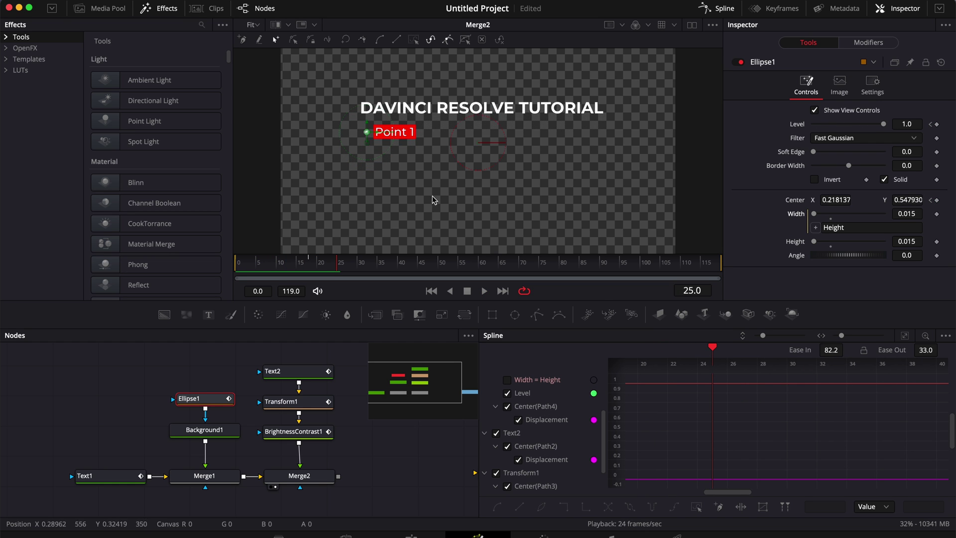
Hide Text2, Transform1 and BrightnessContrast1 curves, showing only all Ellipse1 curves in the graph
click(904, 335)
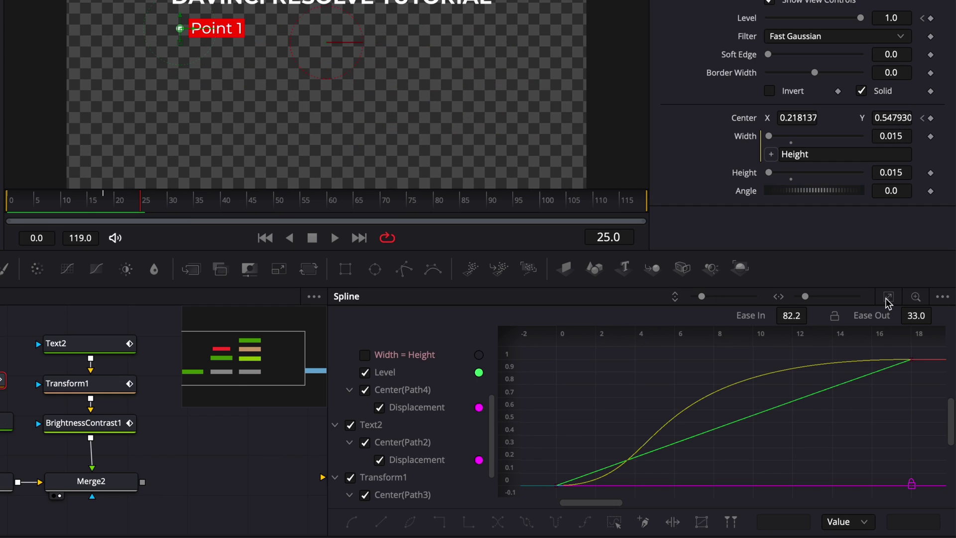
click(349, 426)
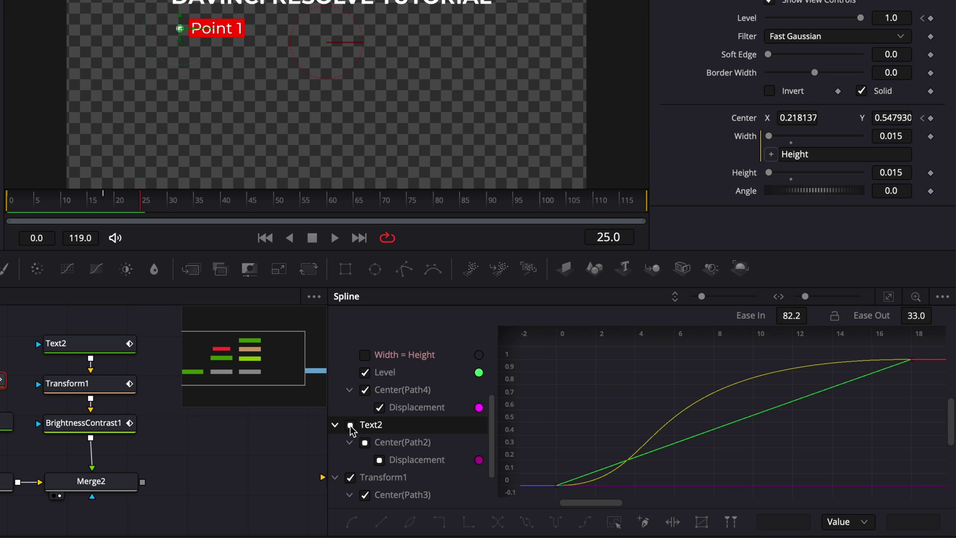
scroll(351, 429, up, 5)
scroll(352, 429, down, 1)
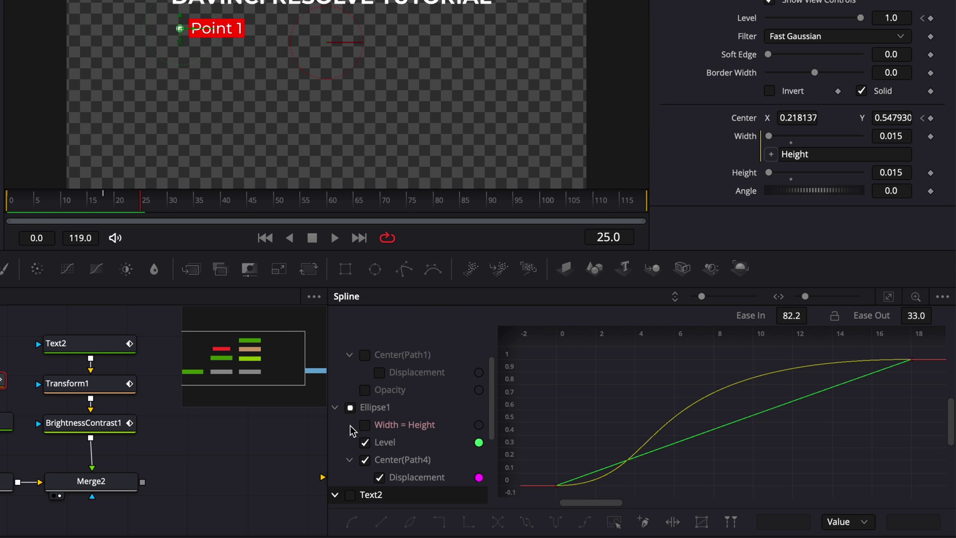
scroll(352, 427, down, 7)
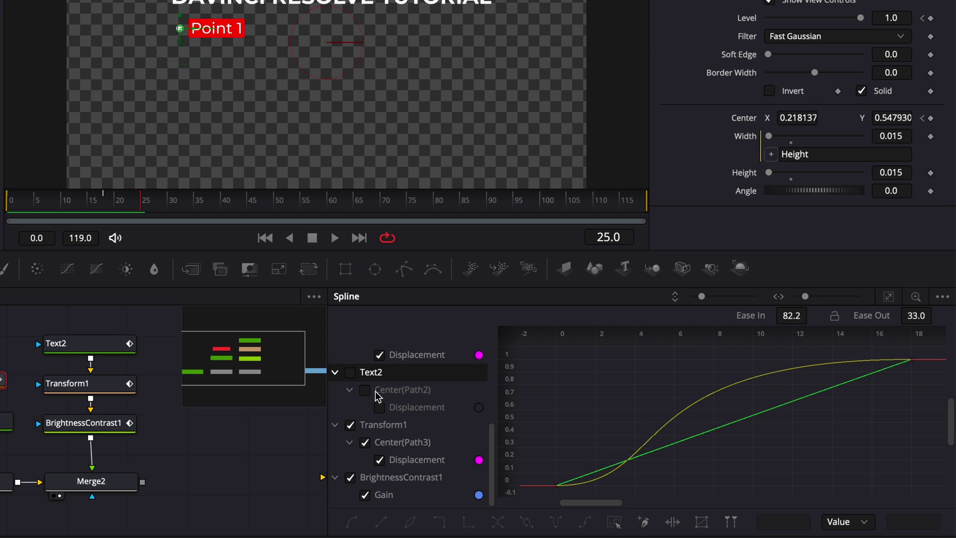
click(350, 424)
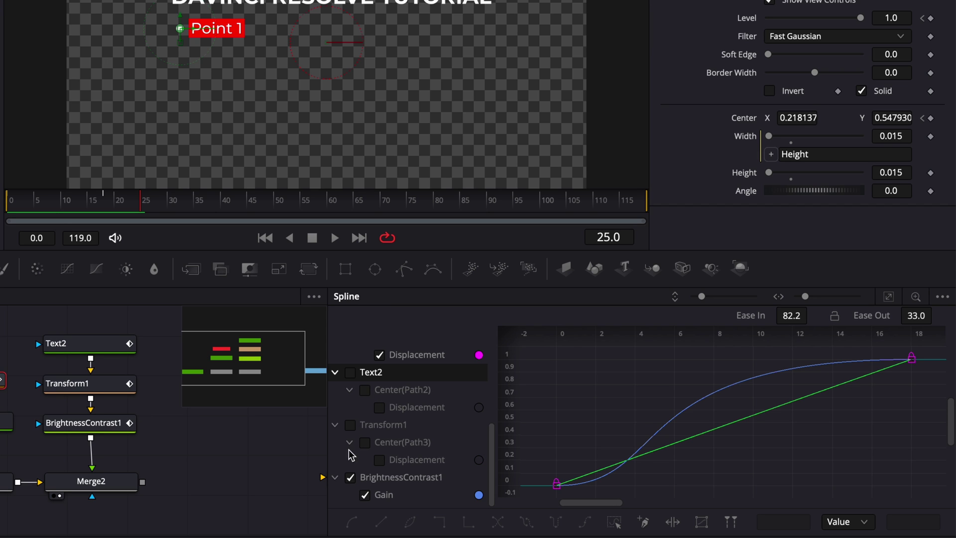
click(351, 477)
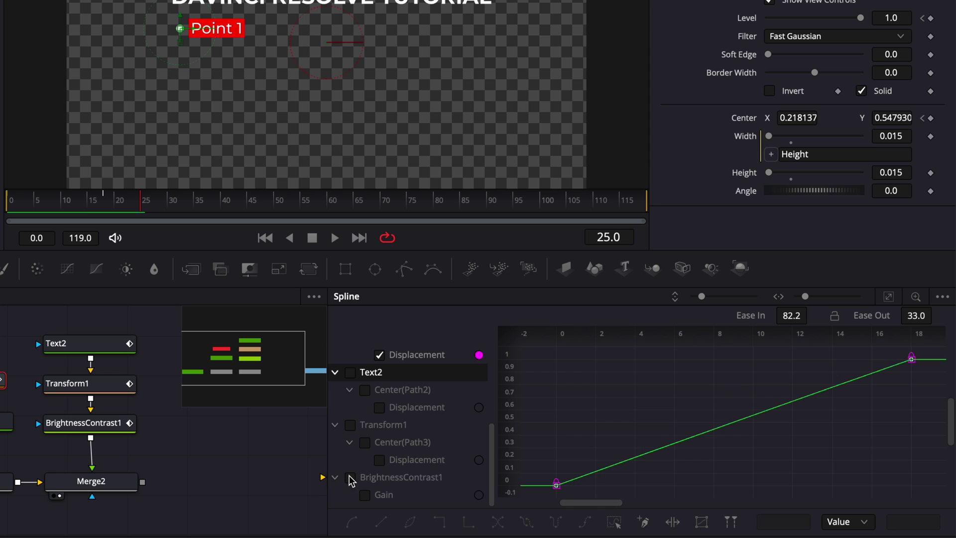
scroll(383, 445, up, 3)
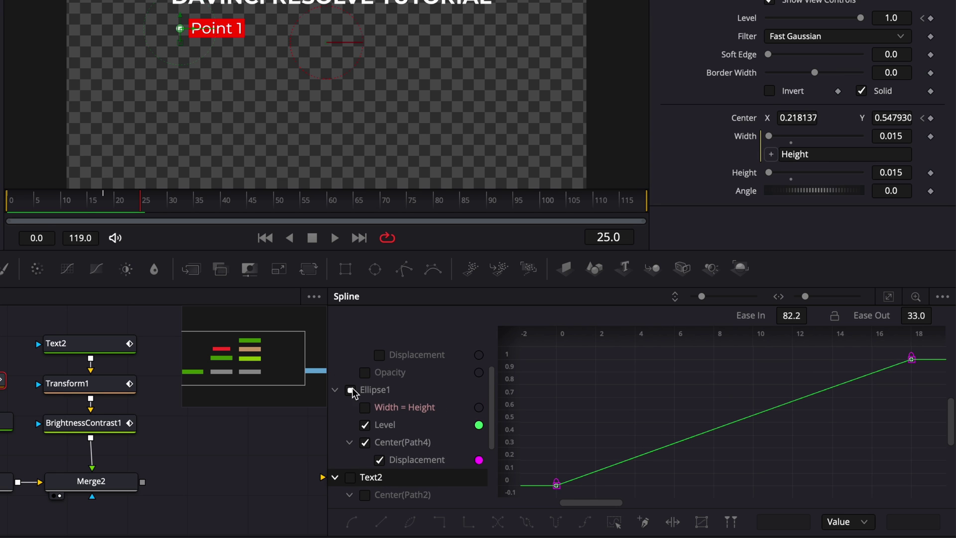
click(350, 391)
click(351, 391)
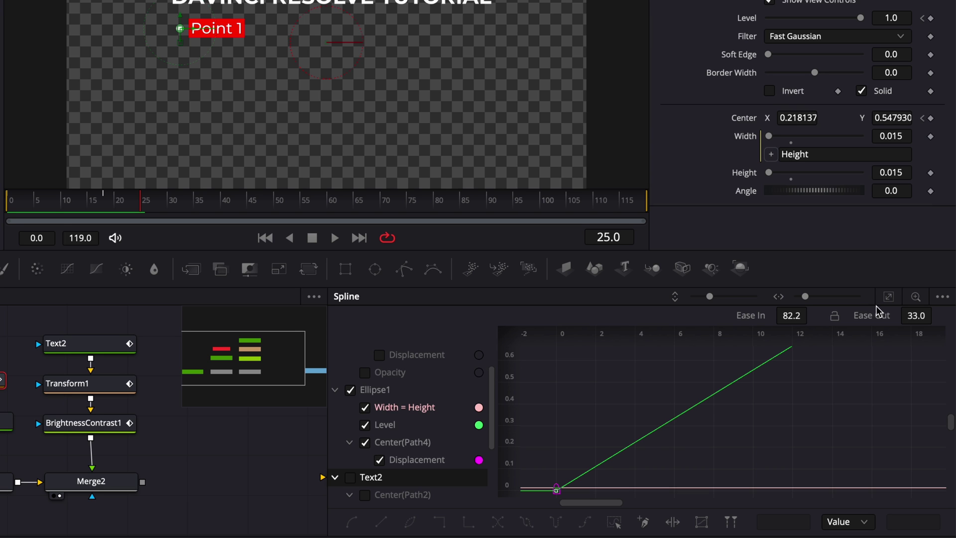
Smooth Ellipse1's keyframes into an S-curve and raise its Ease In
click(889, 297)
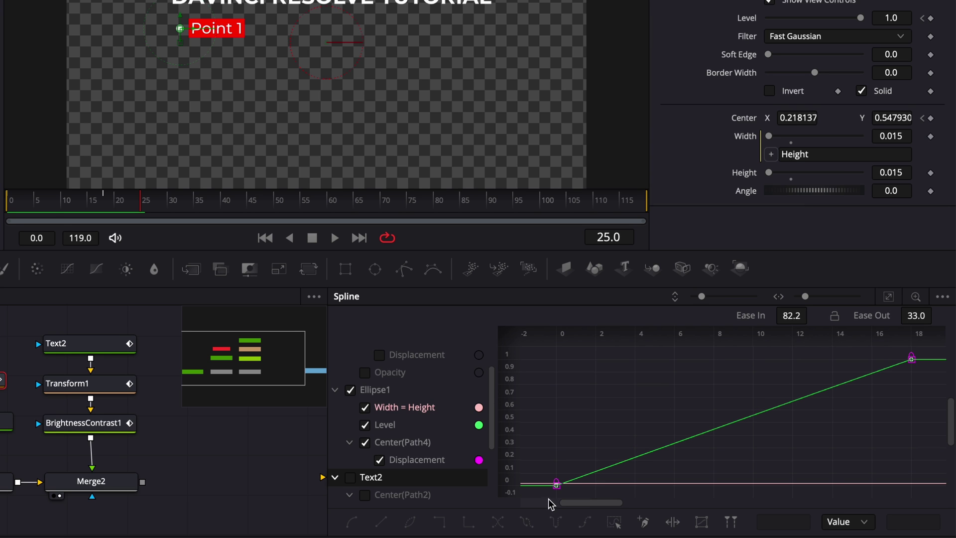
drag(549, 497, 945, 350)
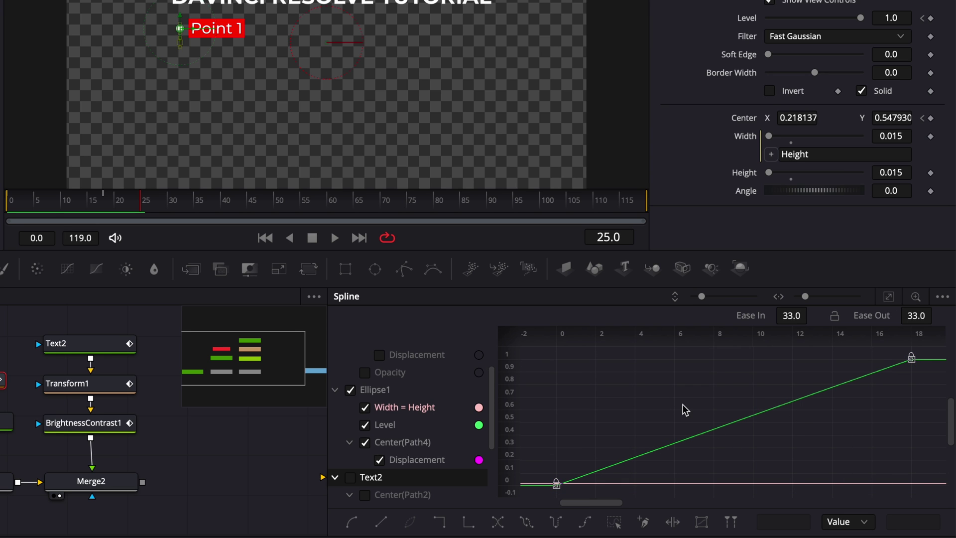
key(s)
drag(791, 316, 812, 312)
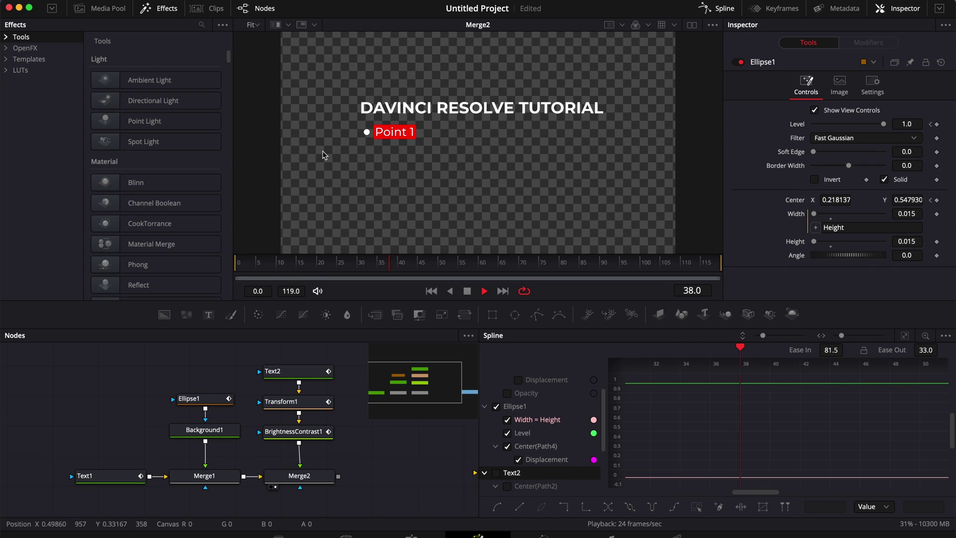
Stop playback, move the playhead to frame 116 and select the Background1 node
key(space)
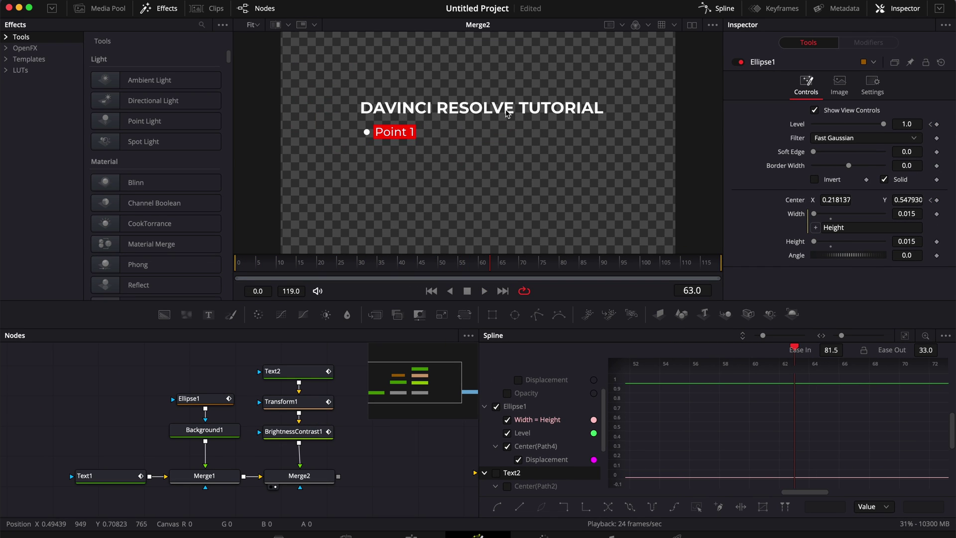
drag(656, 263, 688, 266)
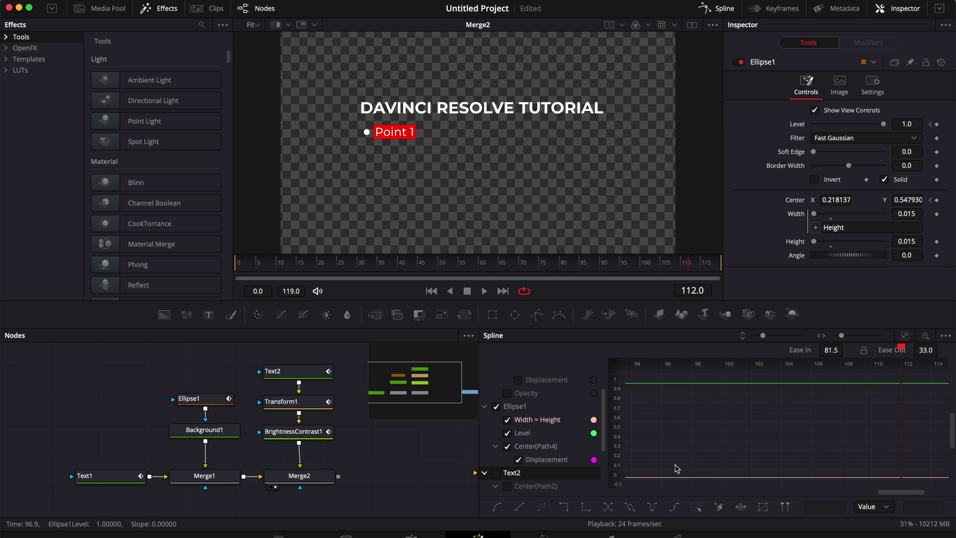
drag(701, 263, 706, 261)
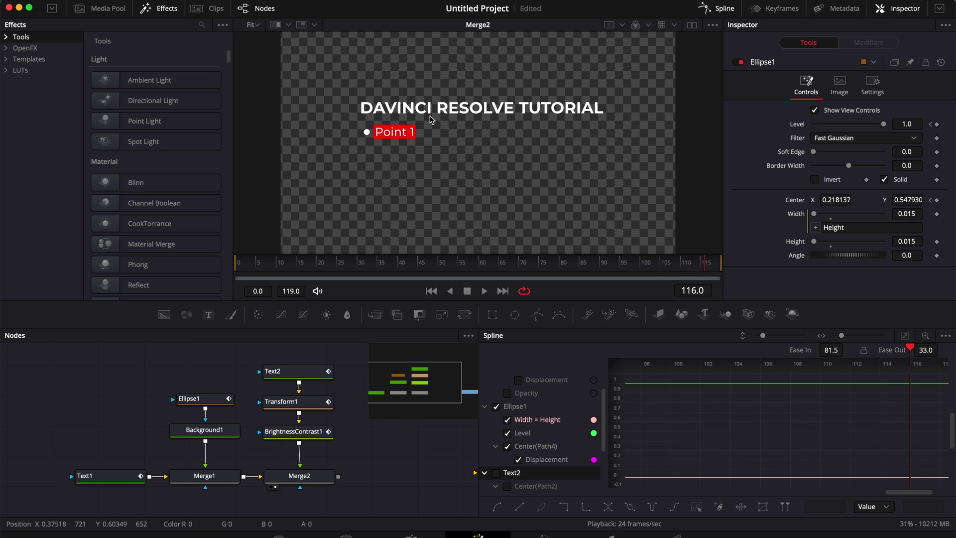
shift+click(238, 441)
scroll(219, 423, right, 5)
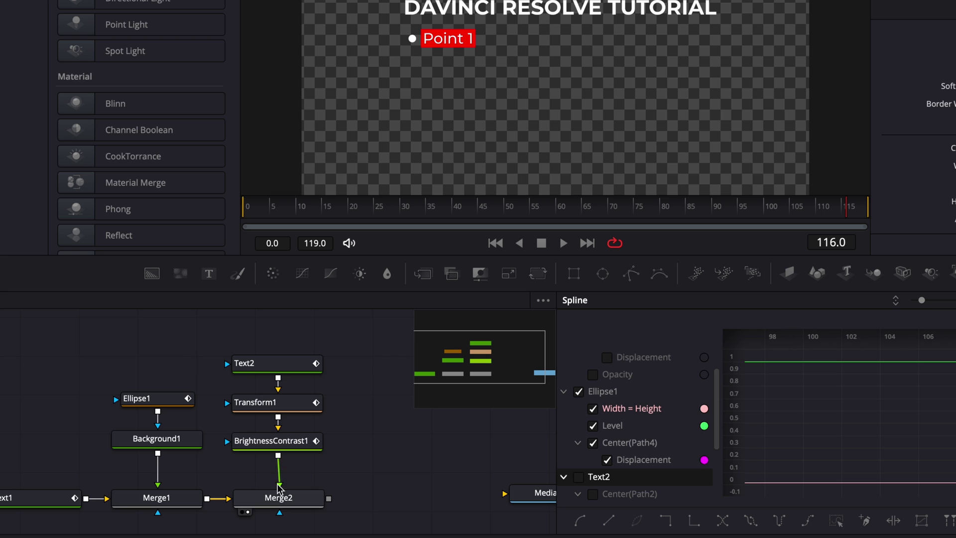
Disconnect and rearrange the bullet-point nodes, placing Merge3 below Background1
drag(278, 485, 316, 473)
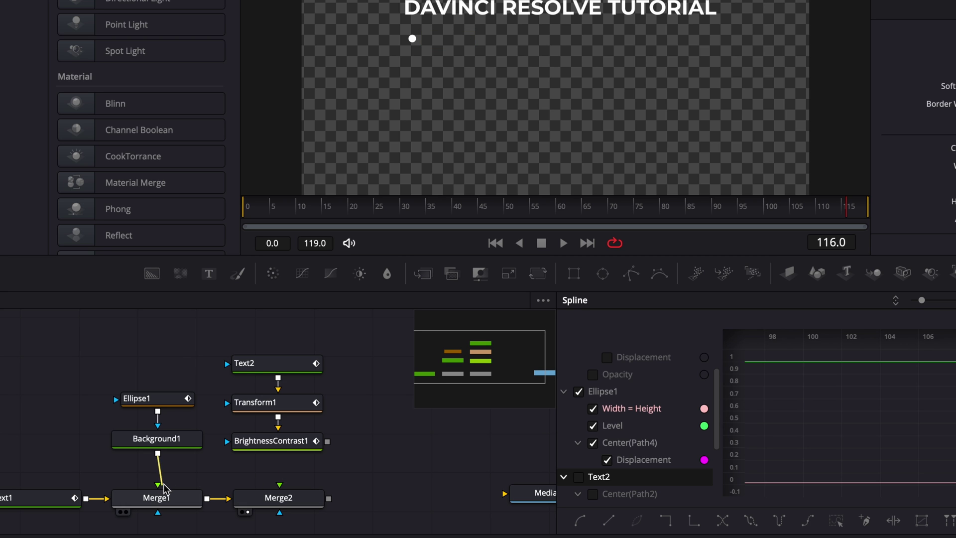
drag(157, 485, 213, 480)
drag(110, 374, 116, 399)
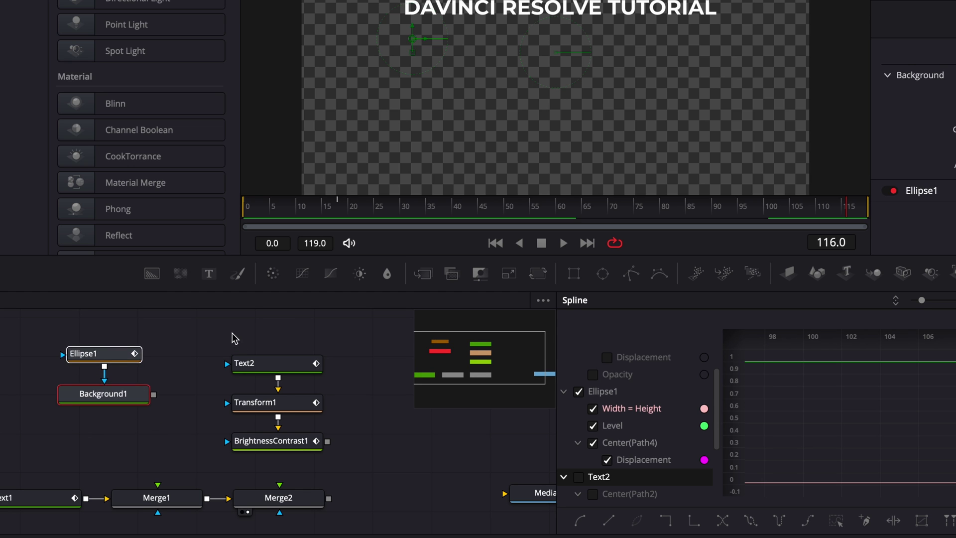
drag(233, 334, 302, 459)
drag(275, 403, 154, 394)
click(292, 432)
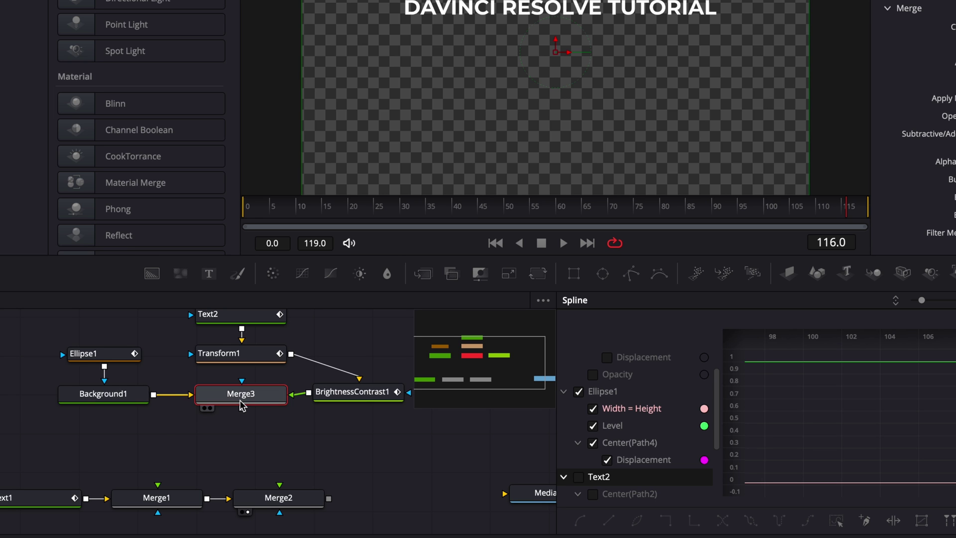
drag(244, 398, 184, 446)
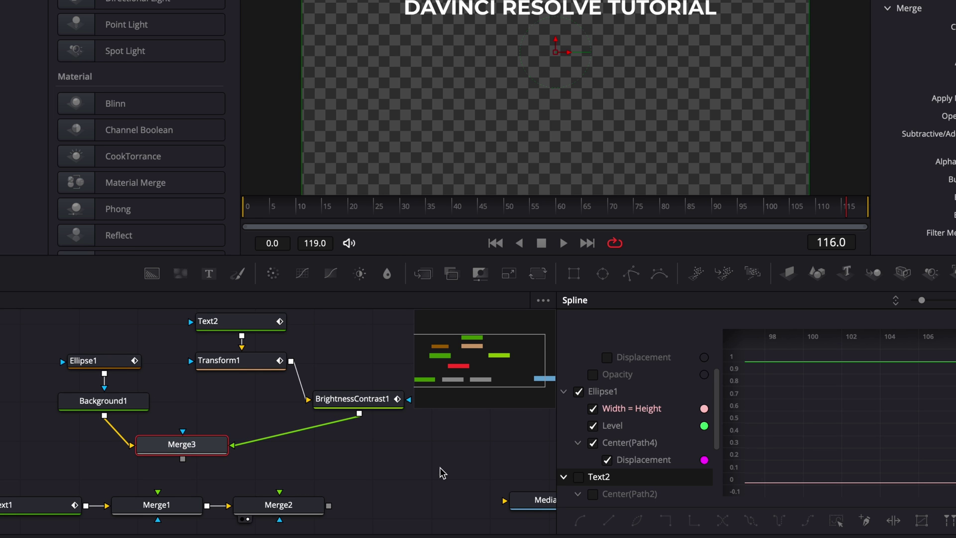
Group Ellipse1, Background1, Text2, Transform1, BrightnessContrast1 and Merge3 into Group1
drag(441, 472, 64, 324)
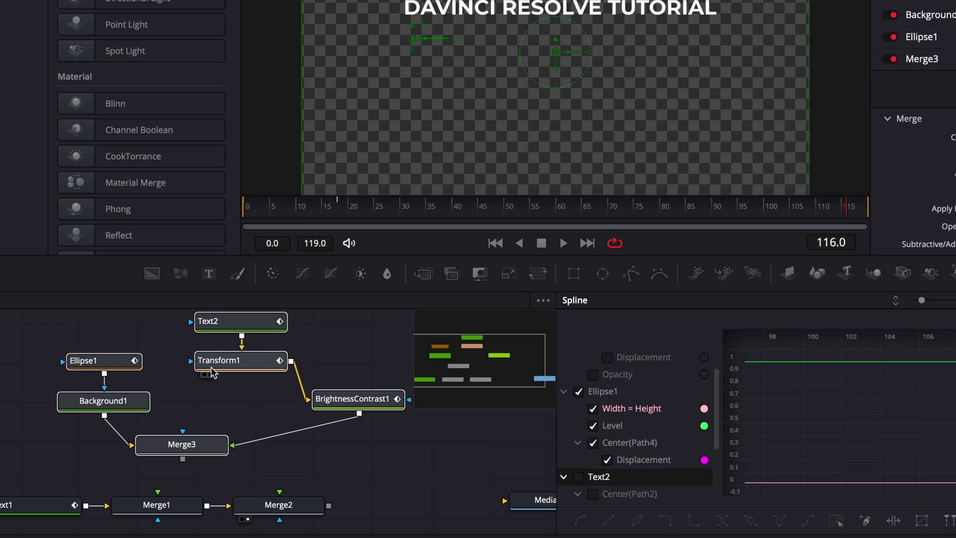
right_click(221, 365)
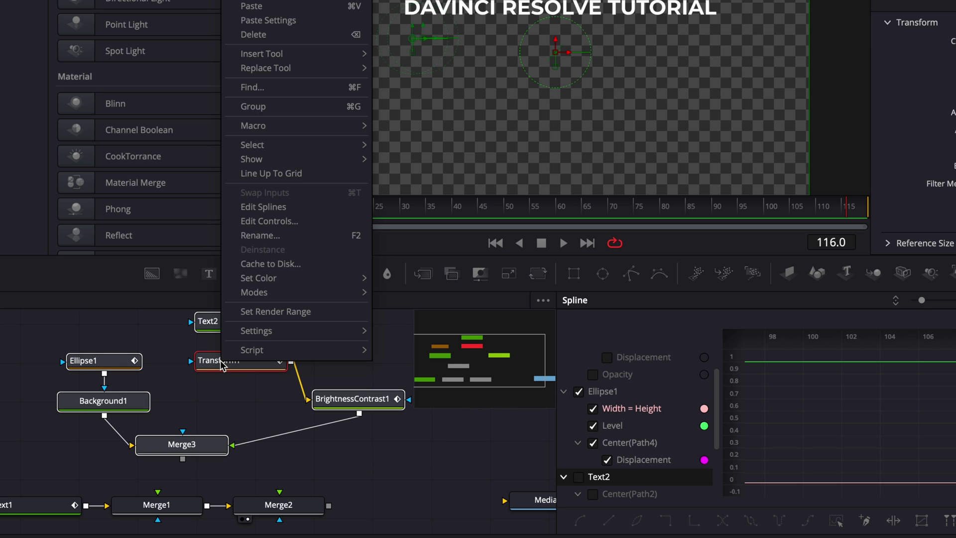
click(274, 112)
scroll(231, 397, down, 3)
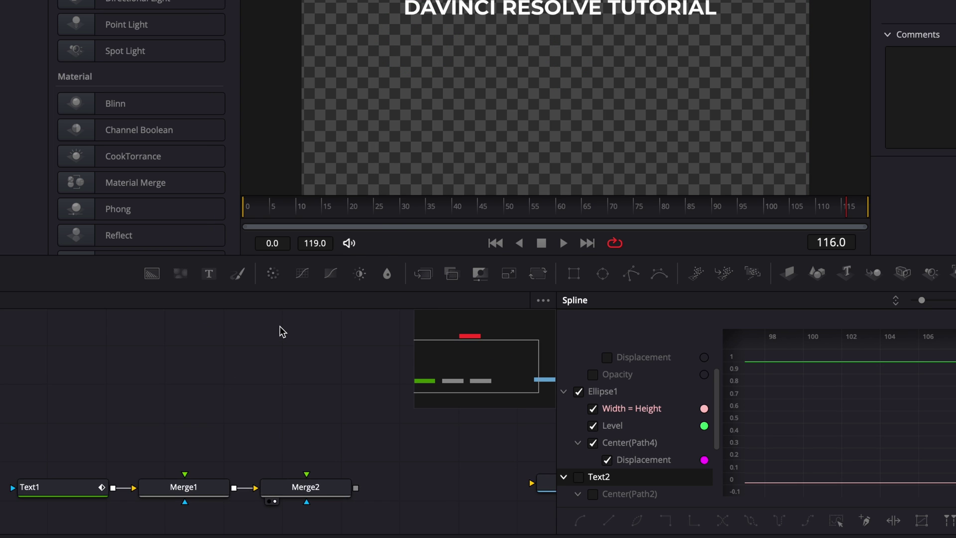
Move Group1 down into the working area above Merge1
scroll(279, 330, down, 2)
drag(279, 318, 188, 489)
drag(177, 427, 185, 434)
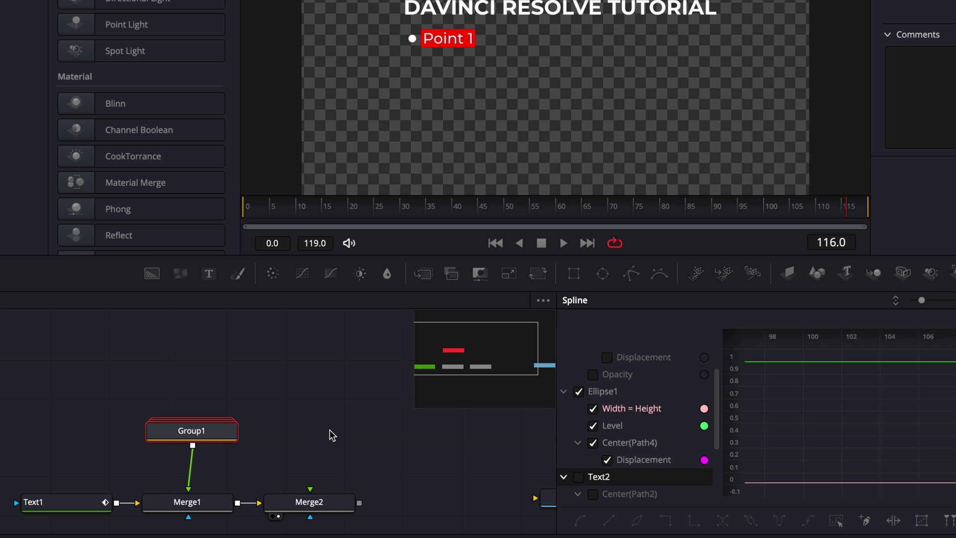
Paste a copy of the bullet group as Group1_1 and position it just above Merge2
click(301, 421)
key(ctrl+v)
drag(301, 410, 306, 491)
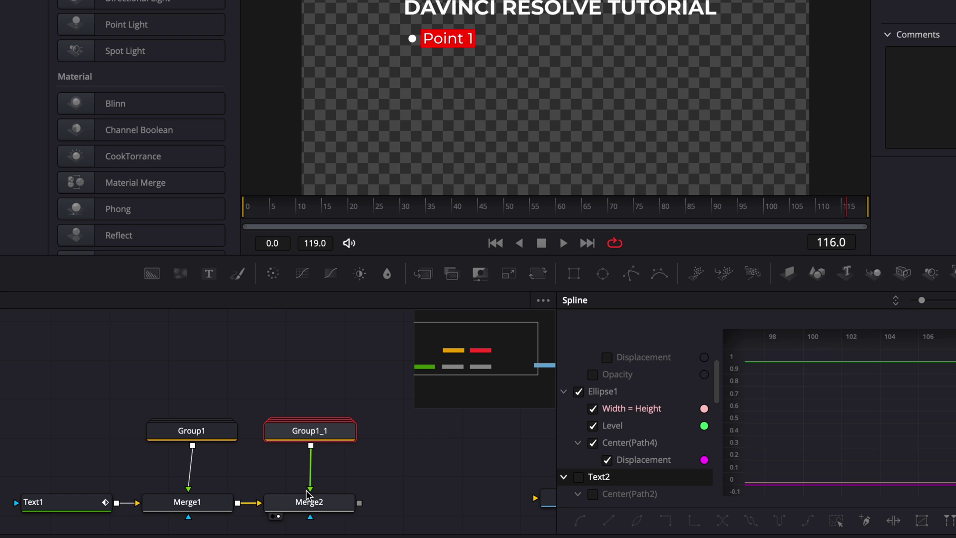
click(322, 369)
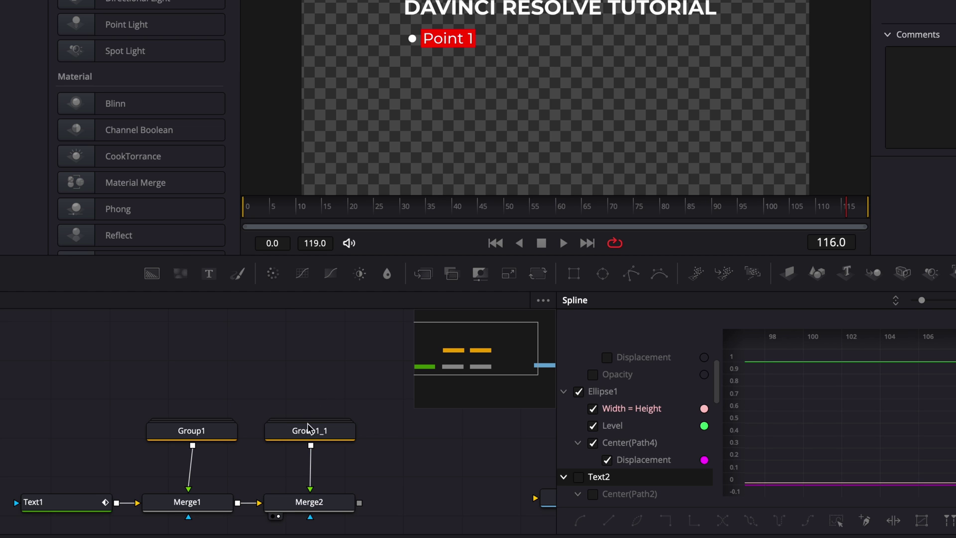
drag(308, 427, 307, 416)
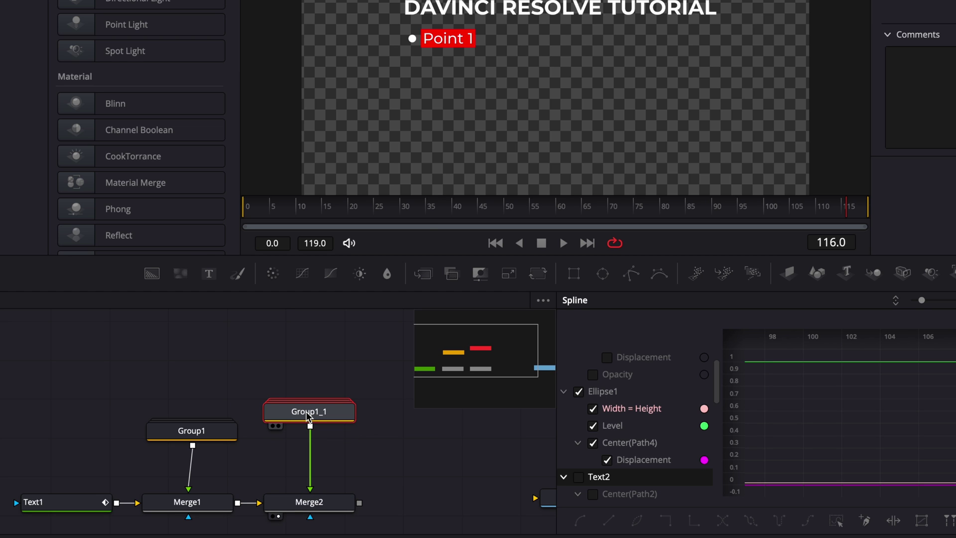
key(shift+space)
Insert a Transform after Group1_1 and lower the duplicate bullet to Center Y 0.415
text(tra)
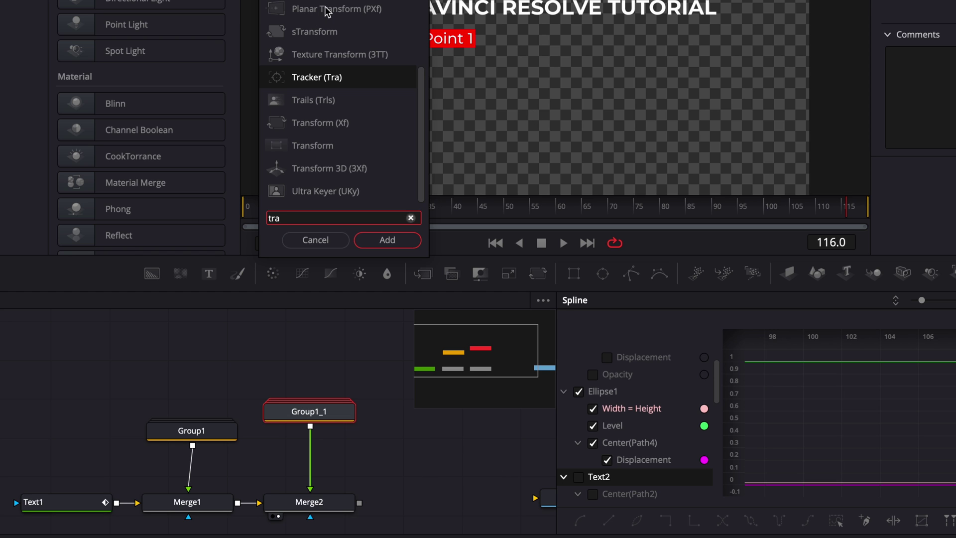
text(n)
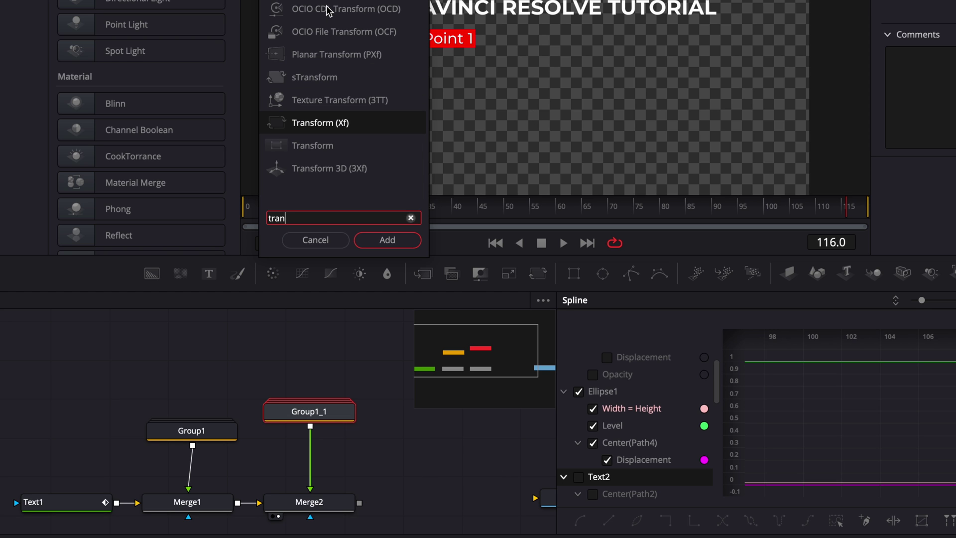
key(Return)
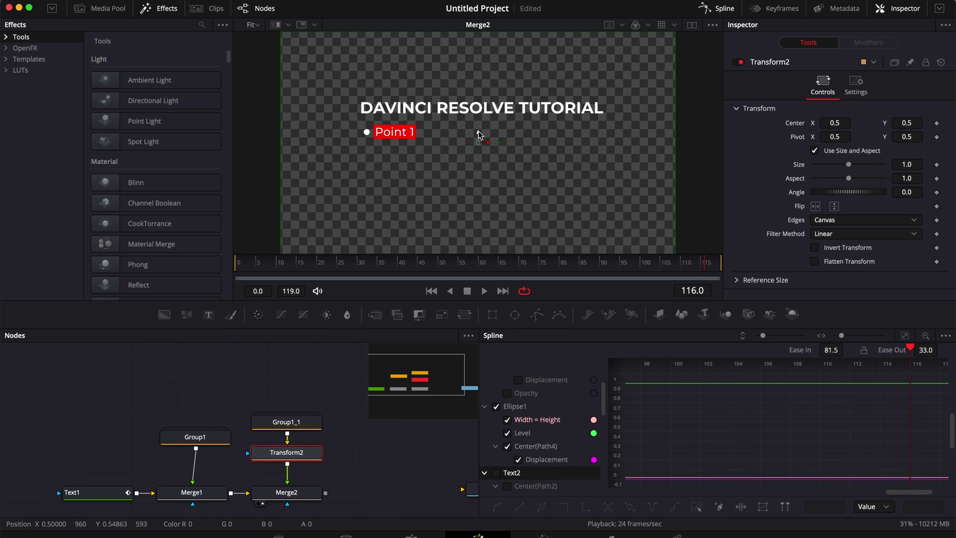
drag(554, 40, 556, 57)
drag(479, 145, 479, 154)
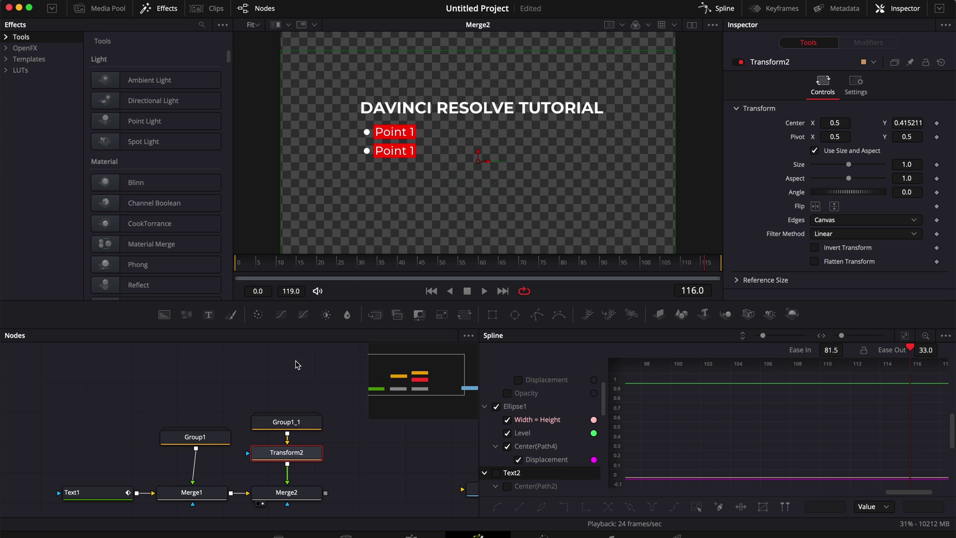
Open Group1_1 and delete the '1' from Text2_1's 'Point 1' text
click(290, 424)
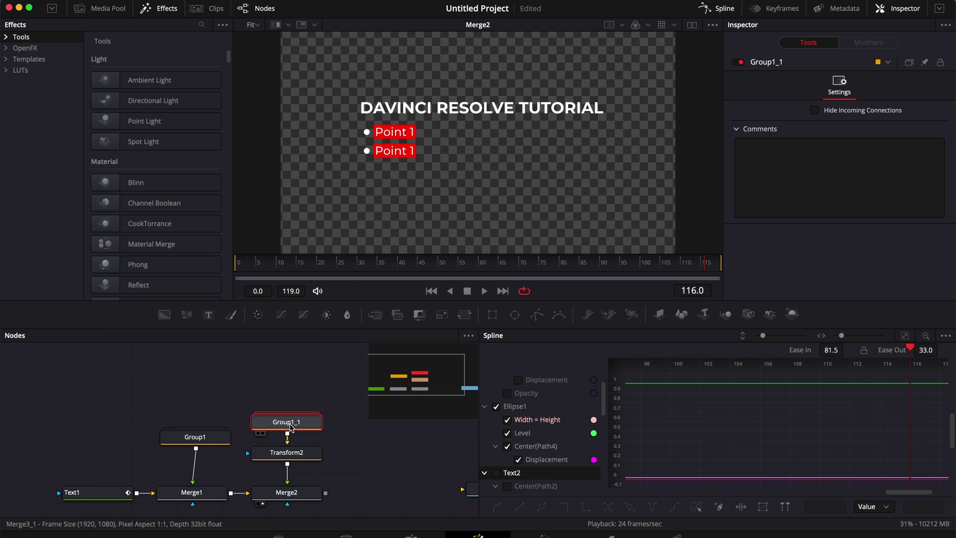
double_click(289, 424)
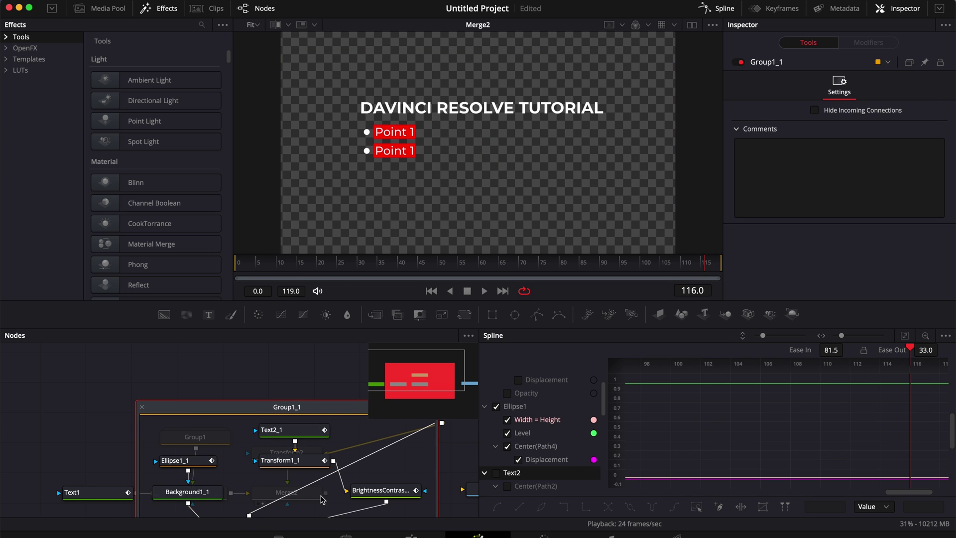
scroll(324, 505, down, 1)
click(294, 417)
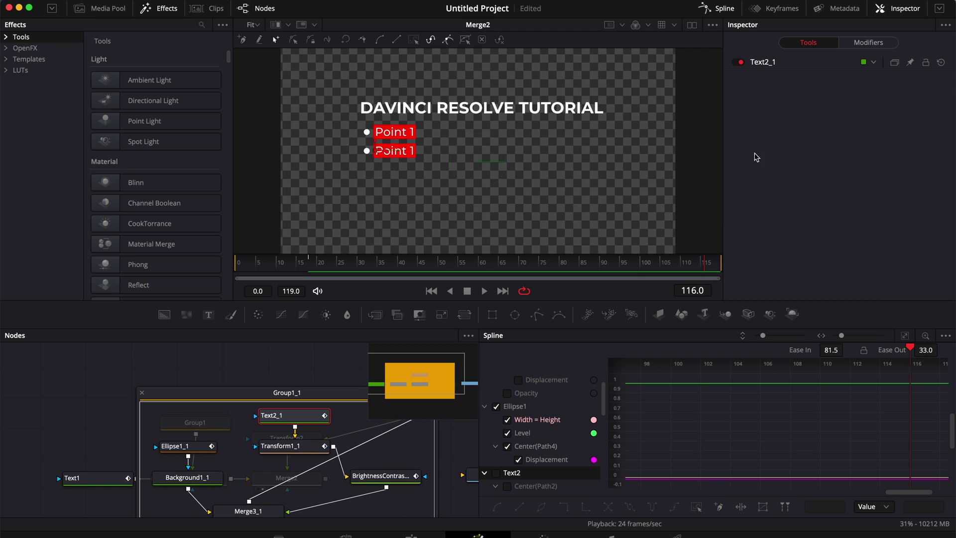
click(767, 154)
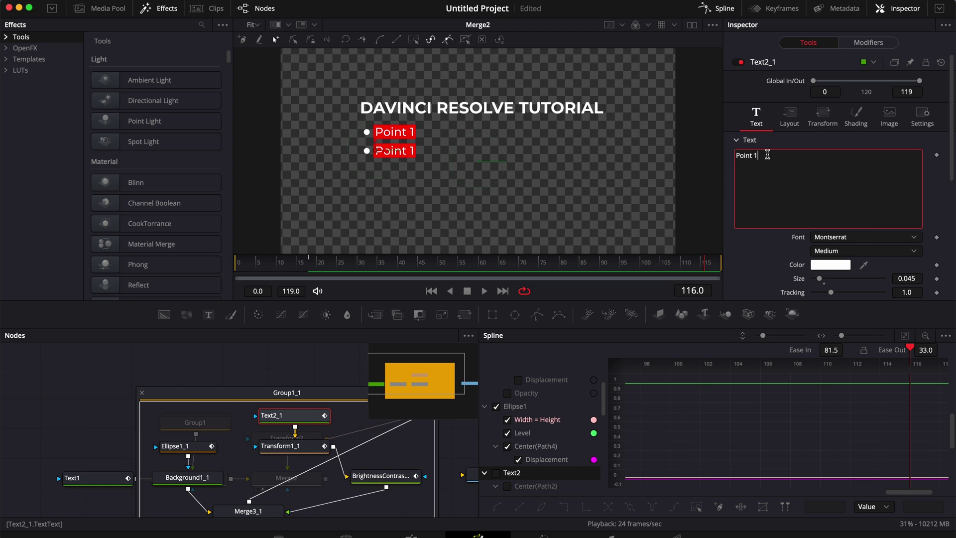
key(BackSpace)
Make the second bullet read 'Point 2', close Group1_1 and briefly play the title
text(2)
click(142, 393)
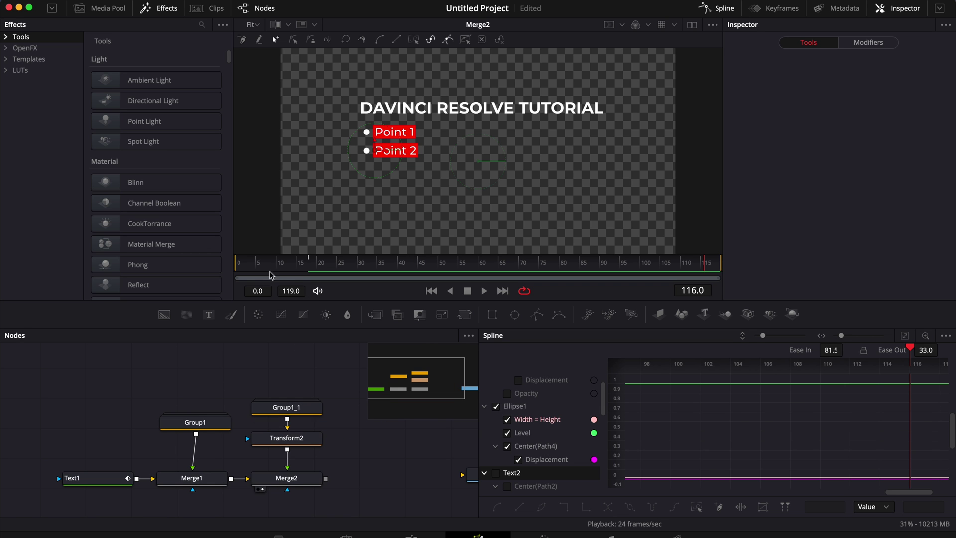
click(245, 264)
key(space)
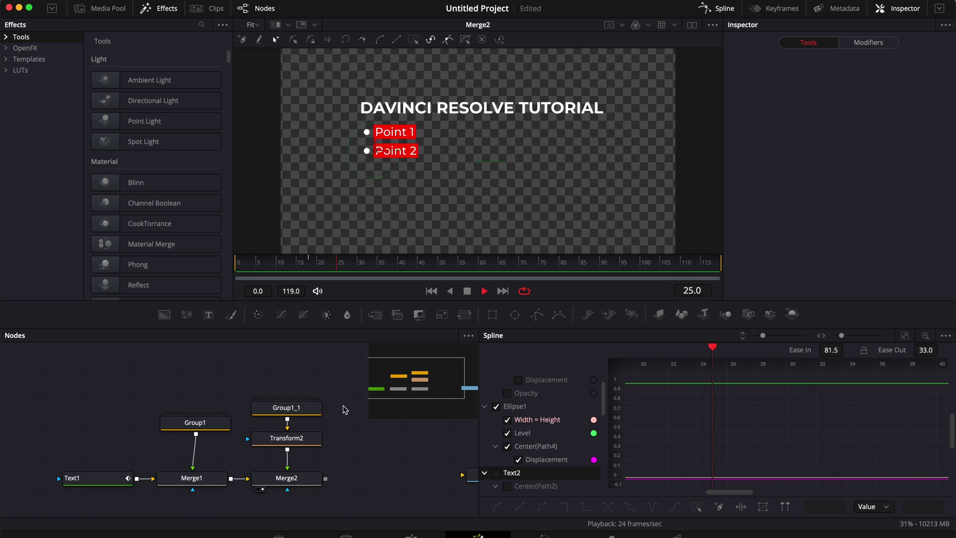
key(space)
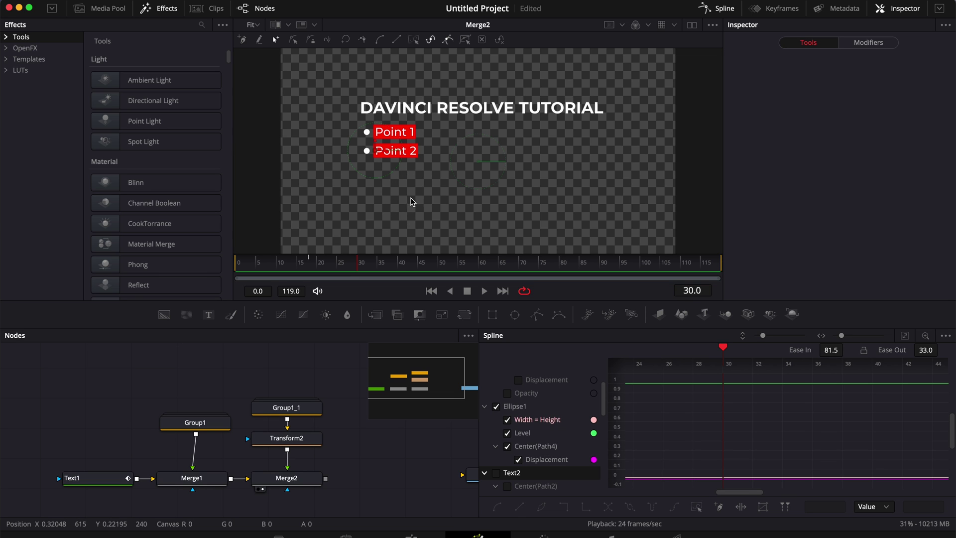
Replay the title from frame 0 to watch both bullets animate in
click(272, 393)
drag(245, 271, 235, 270)
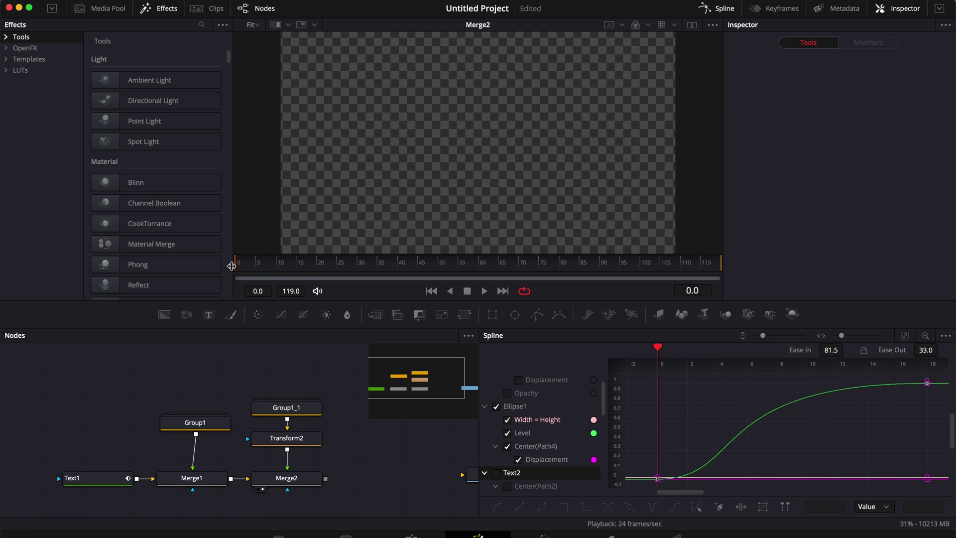
key(space)
key(space)
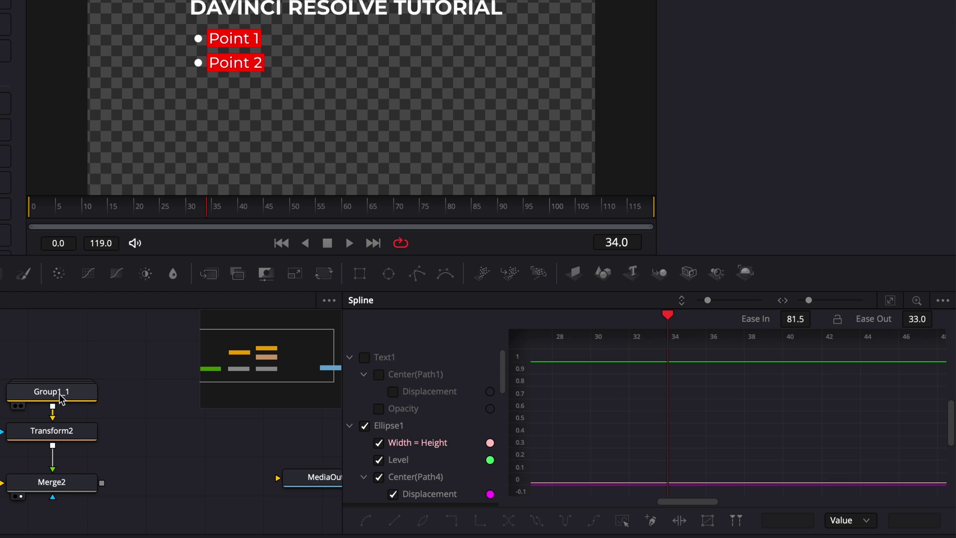
In the Spline editor, shift the green curve's keyframes to start around frame 6 instead of 0
scroll(446, 458, down, 3)
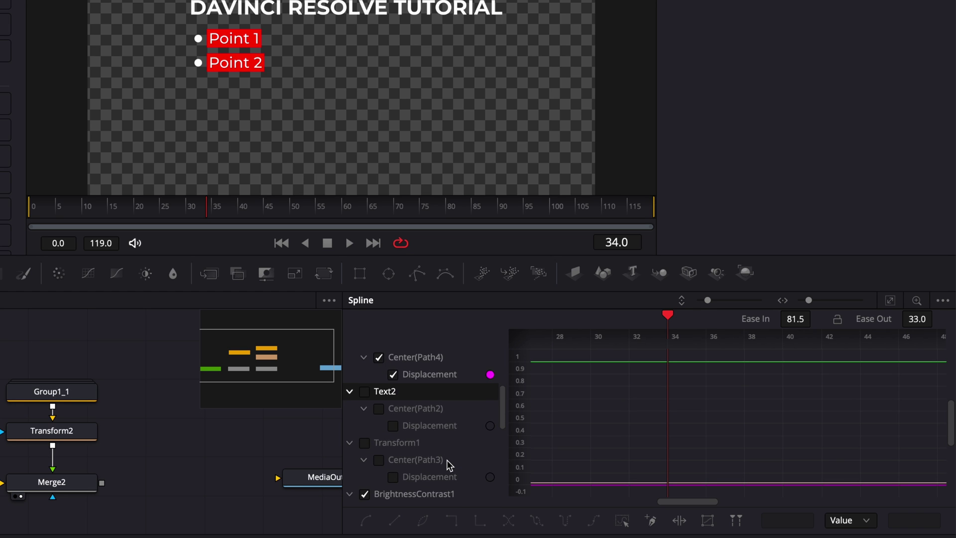
scroll(446, 459, down, 5)
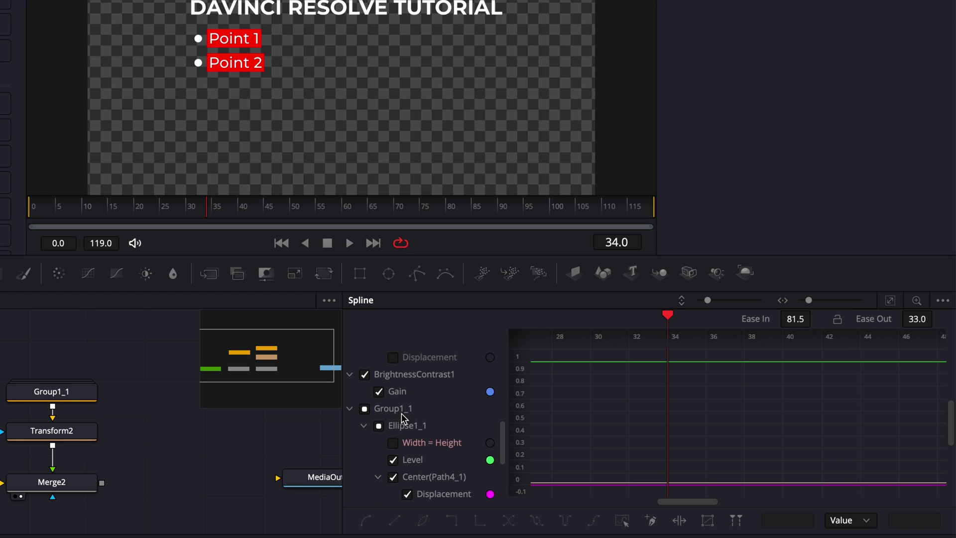
scroll(366, 380, up, 8)
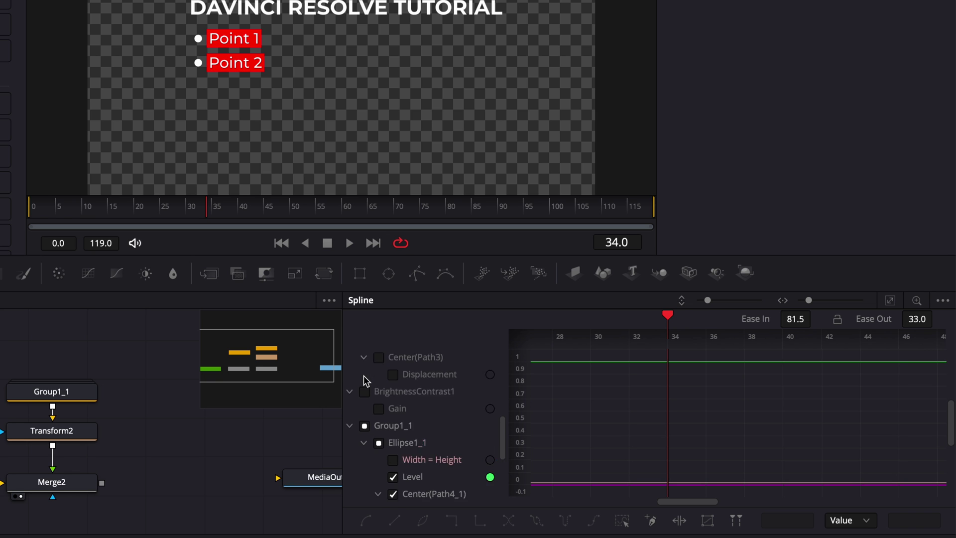
click(365, 426)
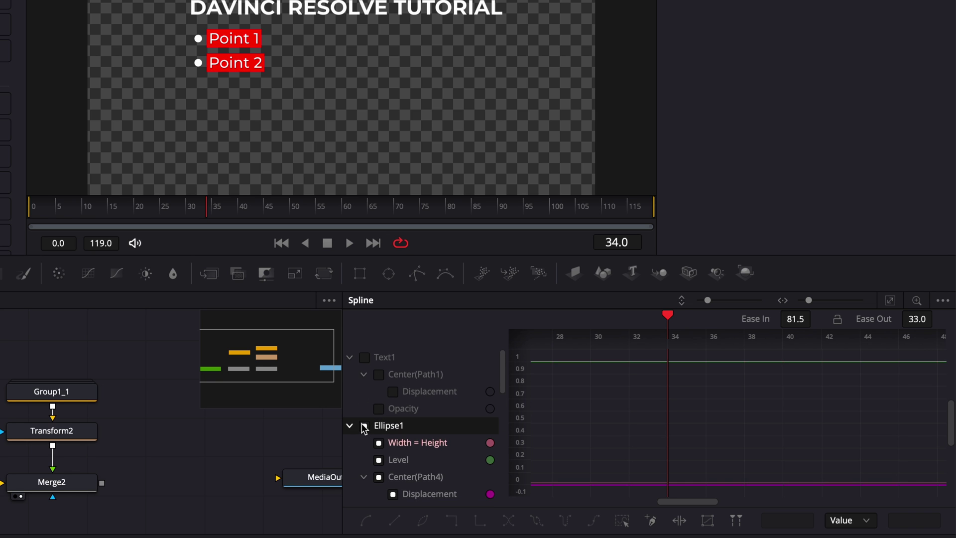
scroll(363, 428, down, 8)
scroll(364, 428, down, 2)
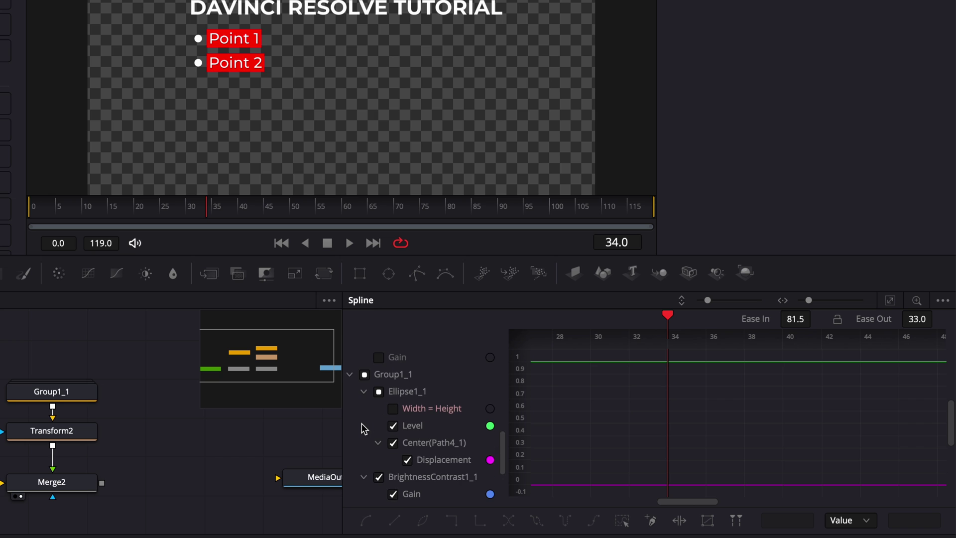
scroll(402, 384, down, 6)
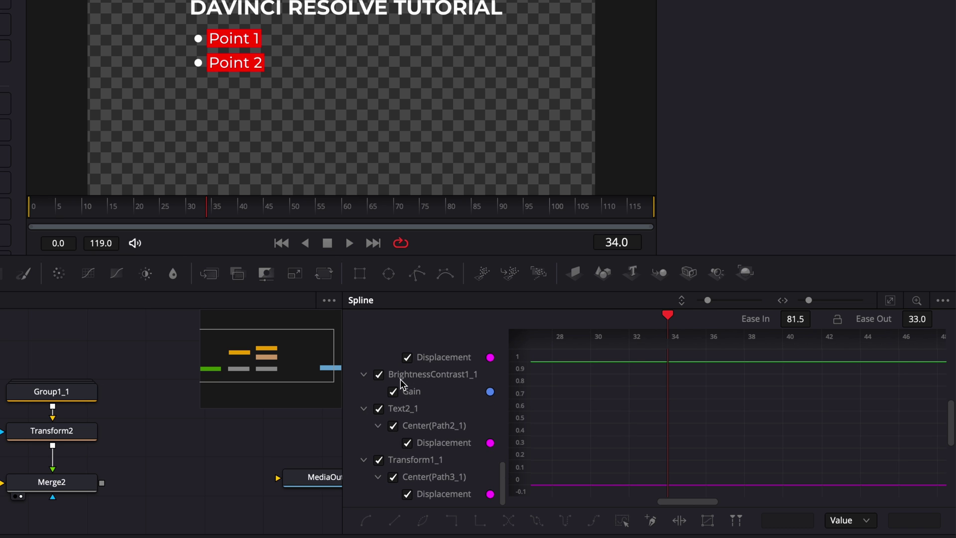
click(920, 300)
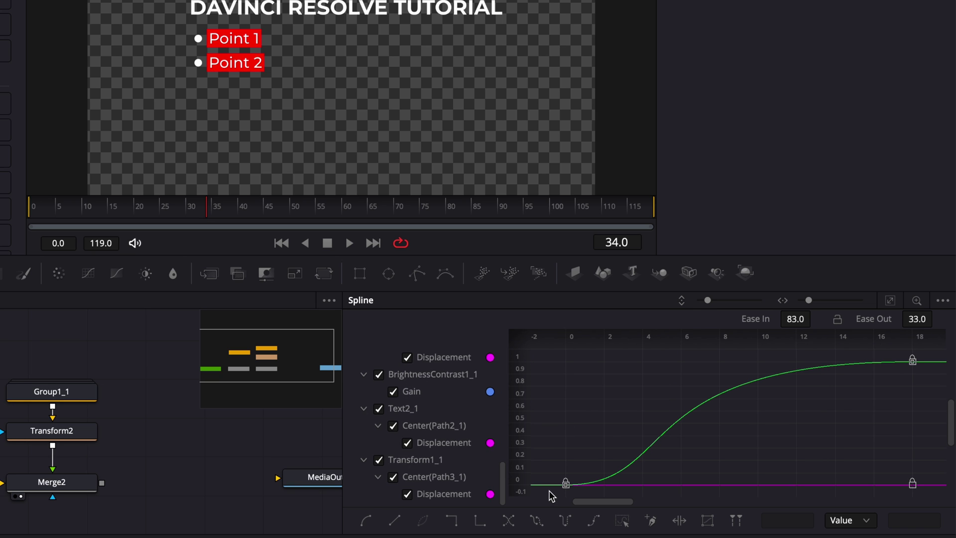
drag(549, 492, 930, 341)
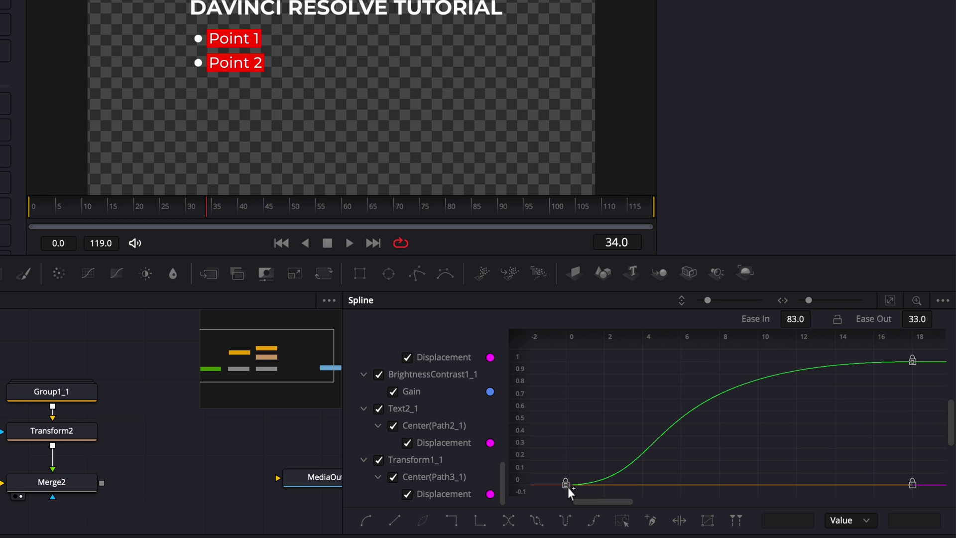
drag(565, 485, 681, 486)
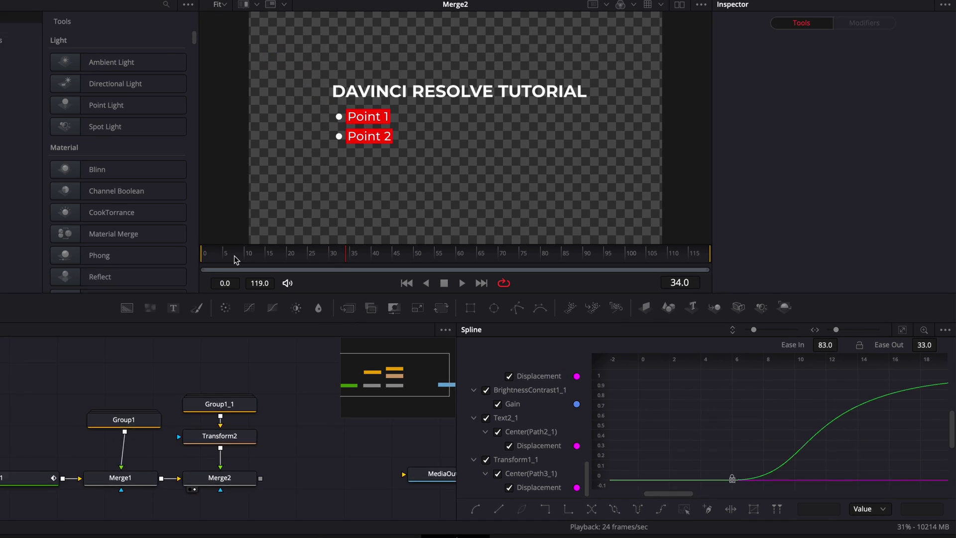
Play the composition and return the playhead to frame 0
key(space)
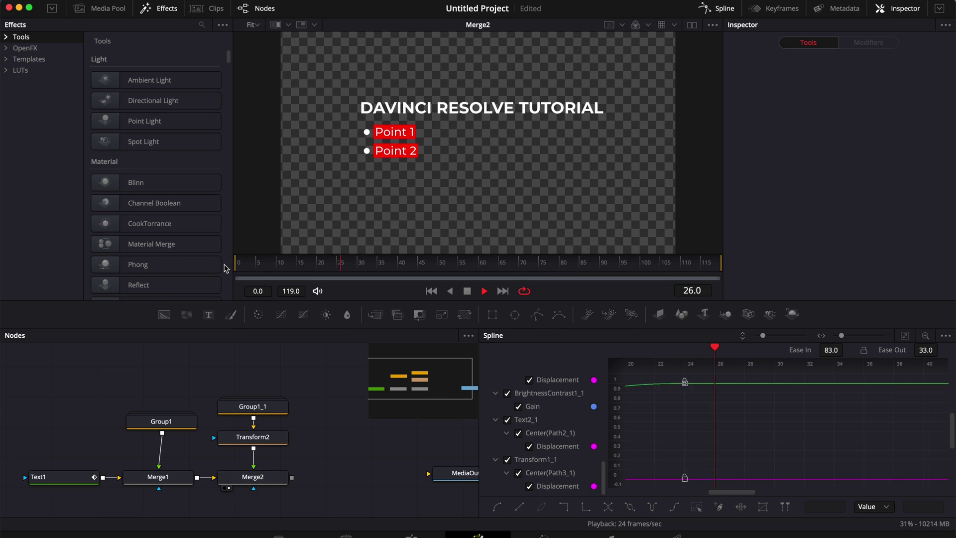
key(space)
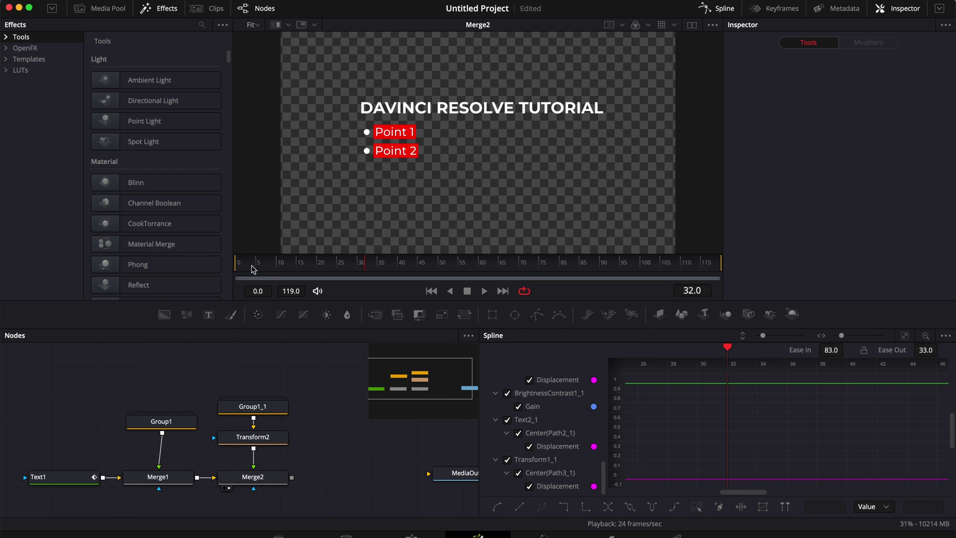
drag(253, 269, 238, 267)
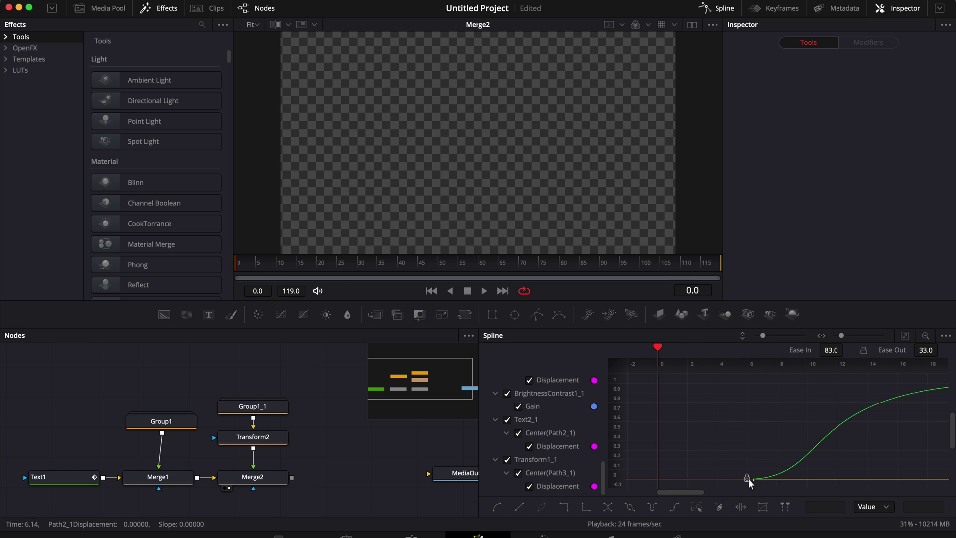
Shift the flat Displacement curve's first keyframe two frames later
scroll(778, 456, right, 5)
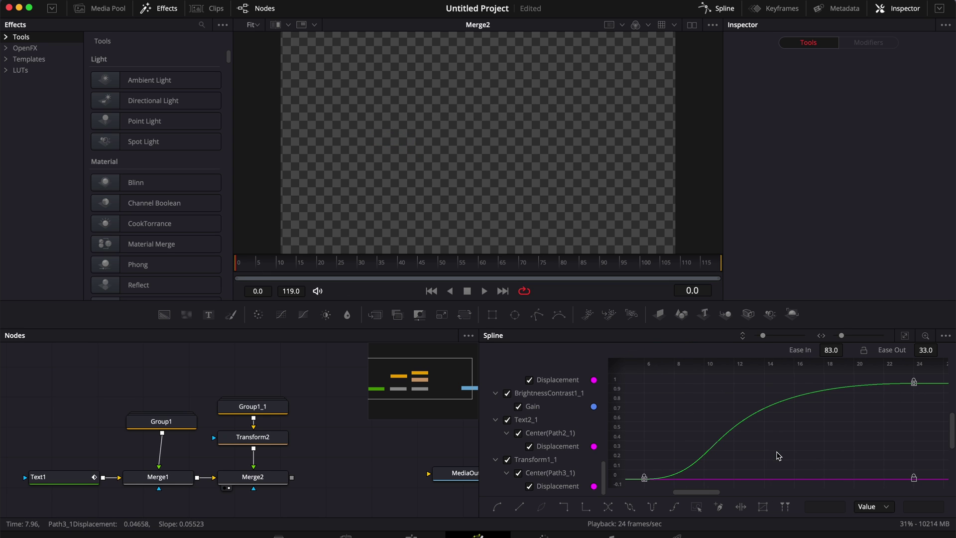
drag(631, 491, 937, 376)
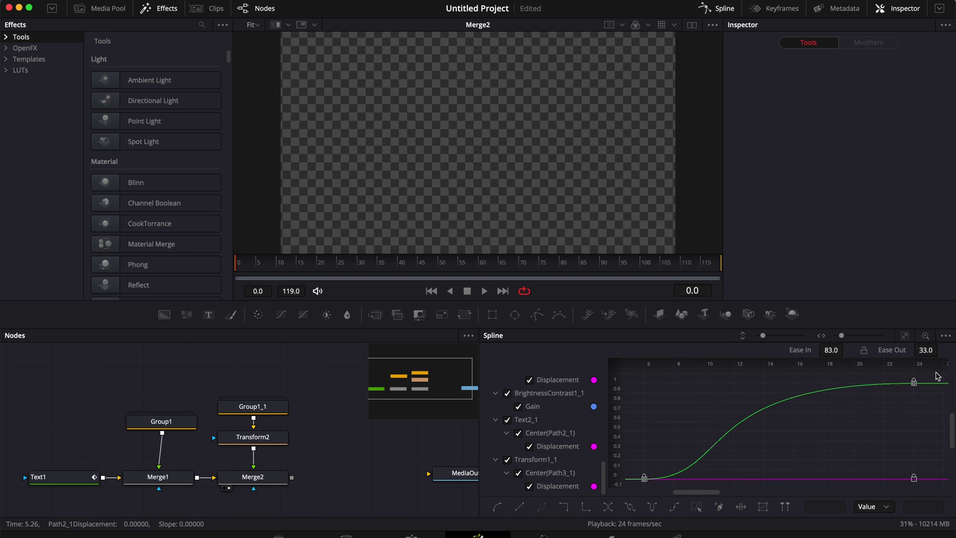
click(644, 478)
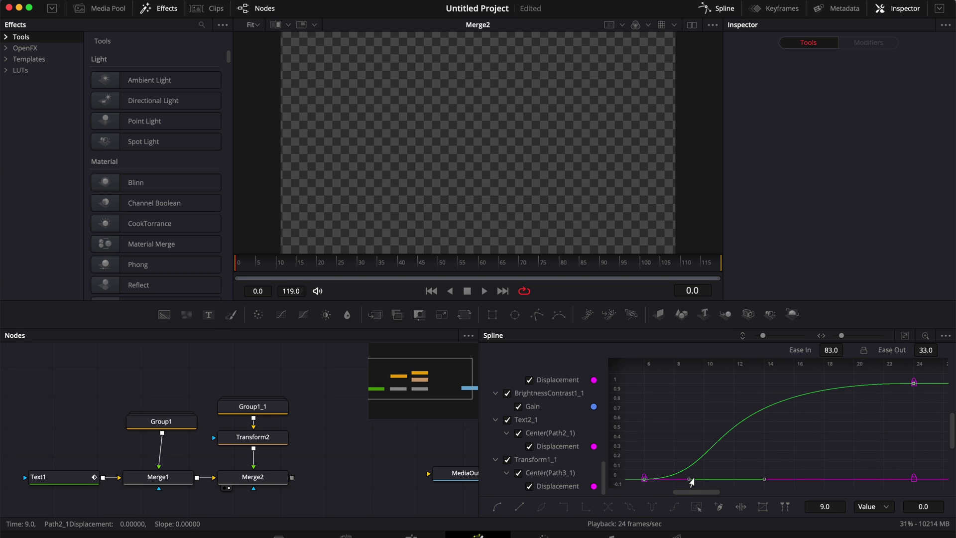
drag(692, 481, 723, 478)
Preview the staggered bullet animation, then return to the Edit page
key(space)
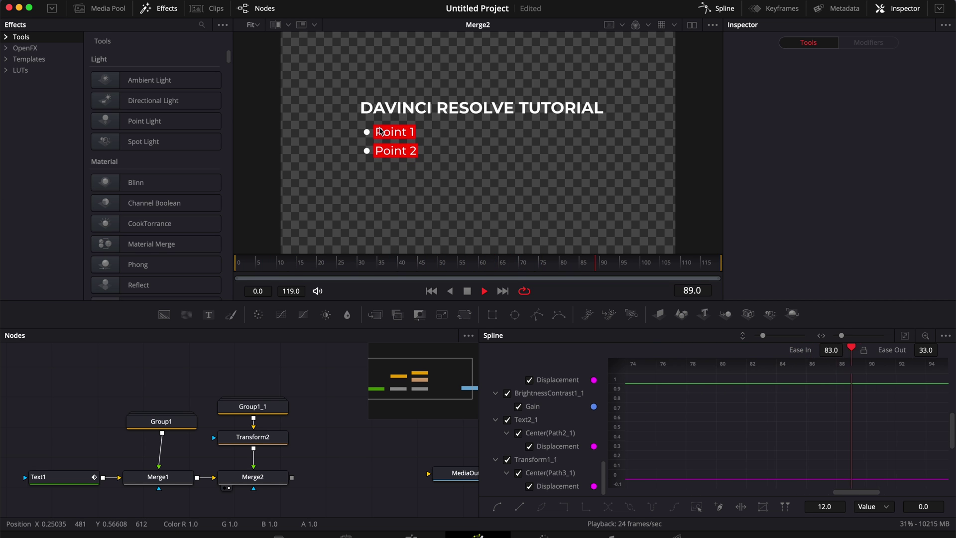
key(space)
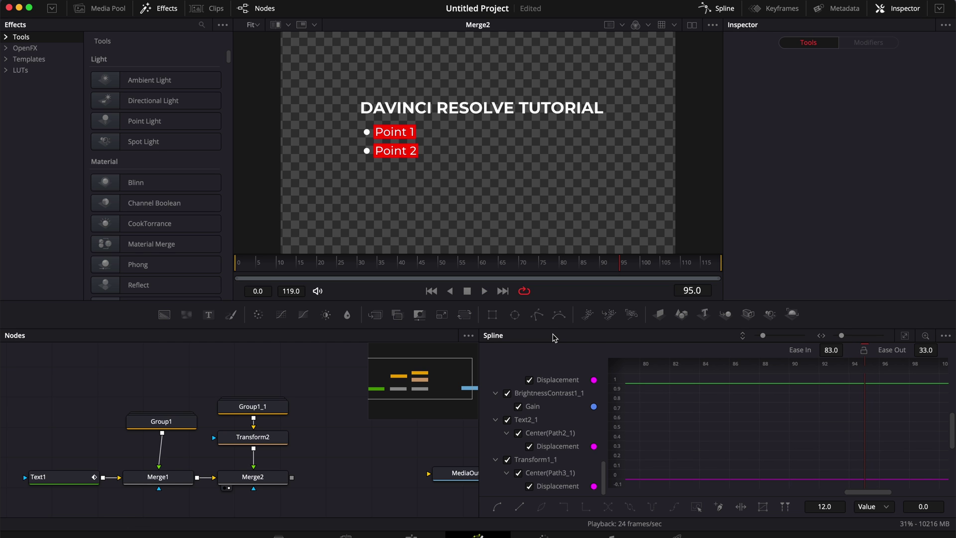
key(shift+4)
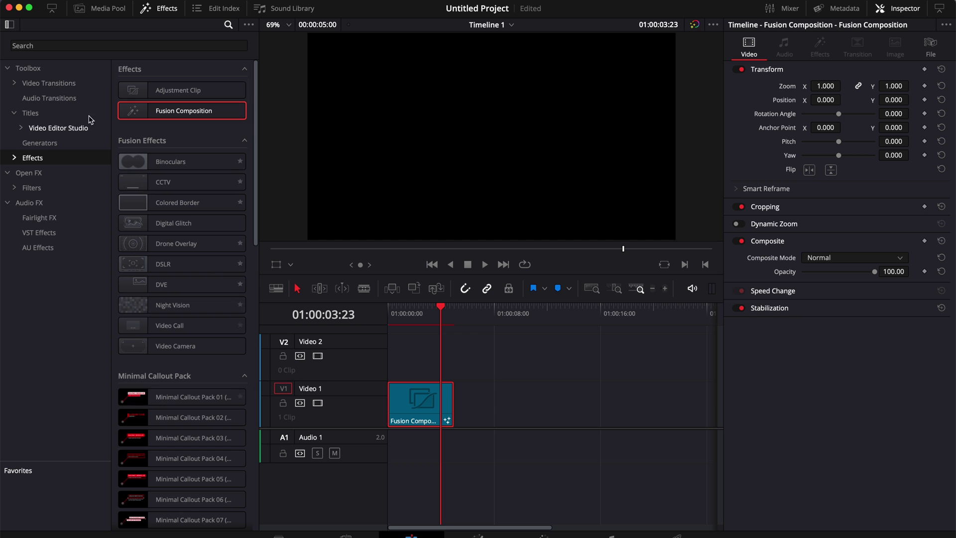
Add the Bullet Point Minimal Sample title from Video Editor Studio onto Video 1 and scrub through it
click(44, 130)
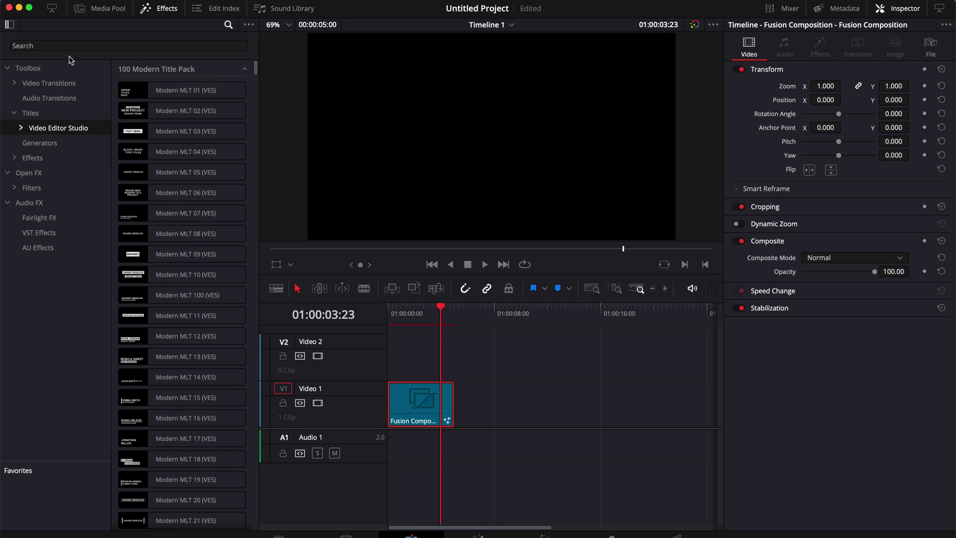
click(53, 46)
text(sam)
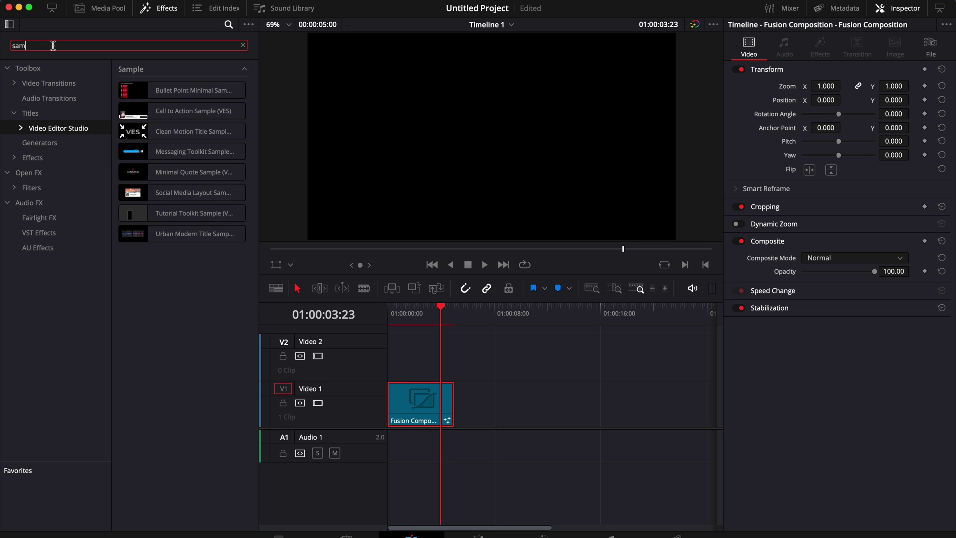
drag(152, 92, 517, 415)
click(540, 313)
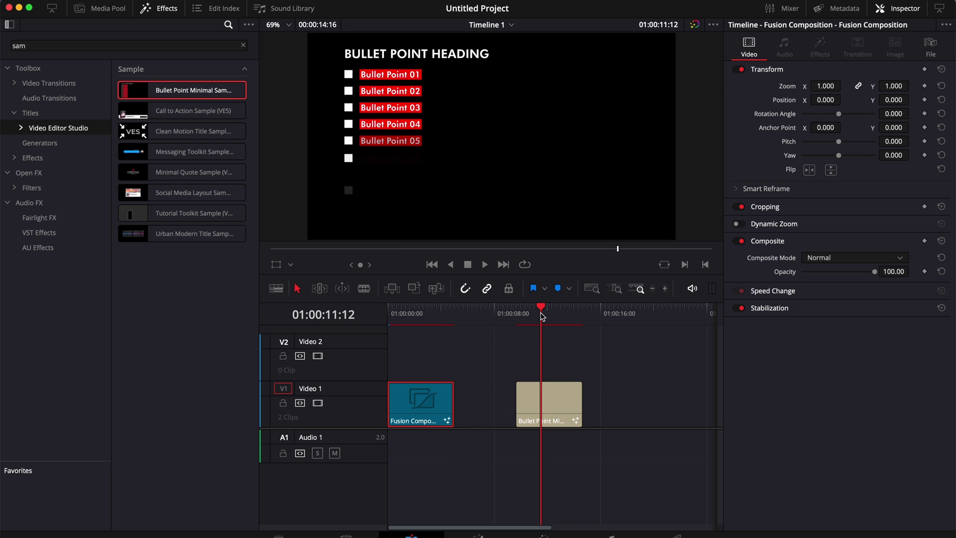
drag(542, 314, 590, 319)
Set the bullet title's Points Count to 5
click(588, 319)
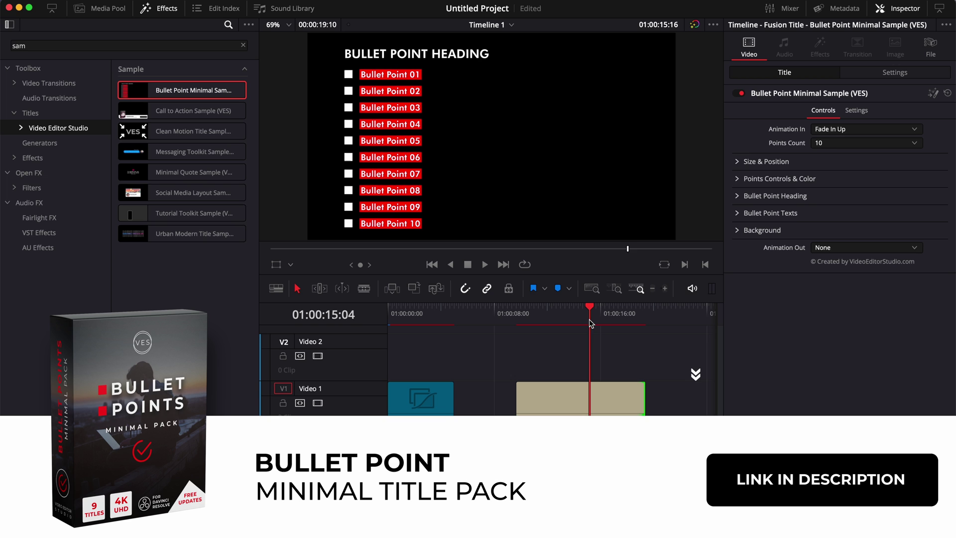
click(849, 144)
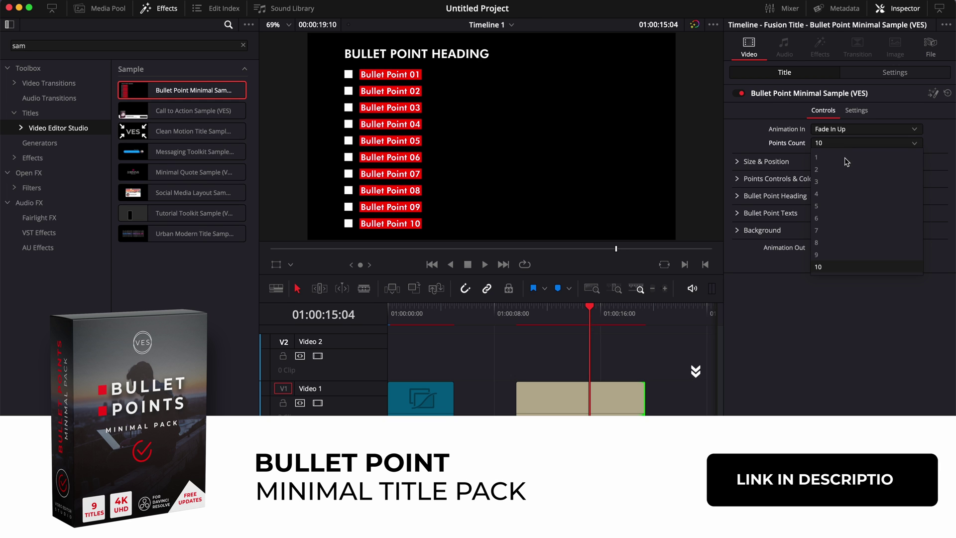
click(822, 209)
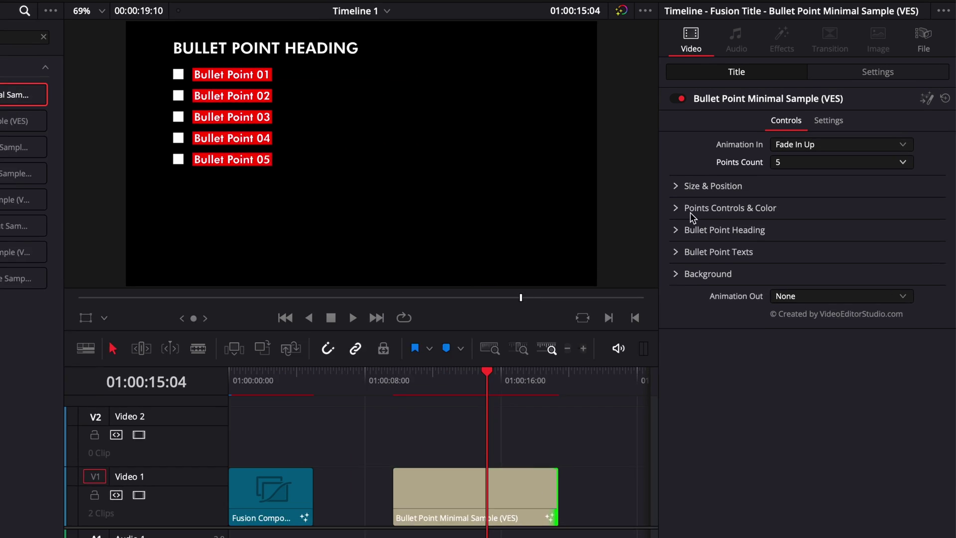
Change the bullet title's Point Shape to Circle and open the title in Fusion
click(737, 178)
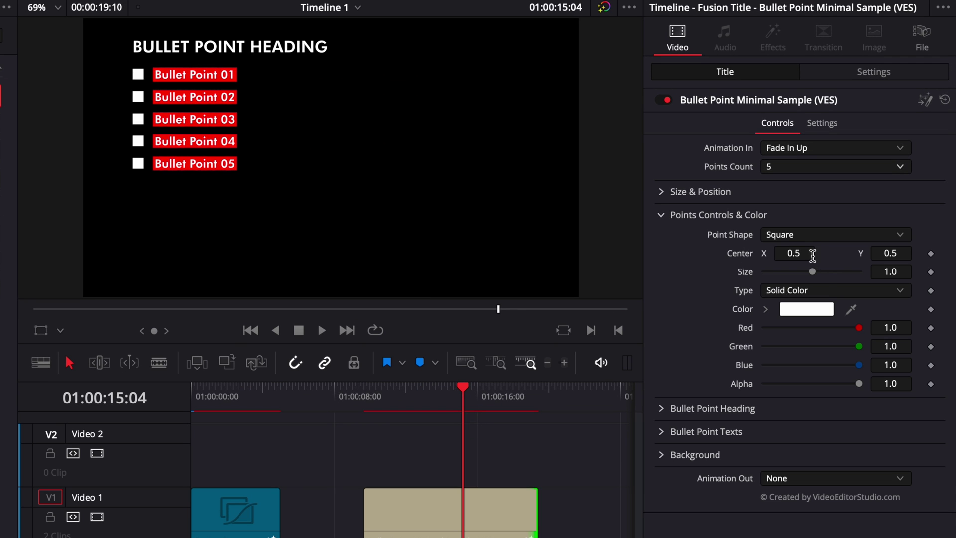
click(798, 235)
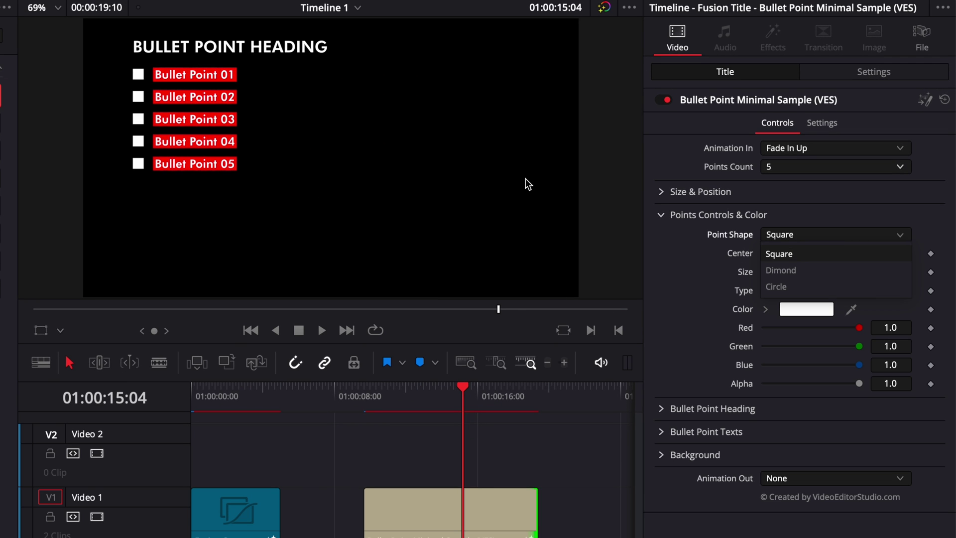
click(793, 270)
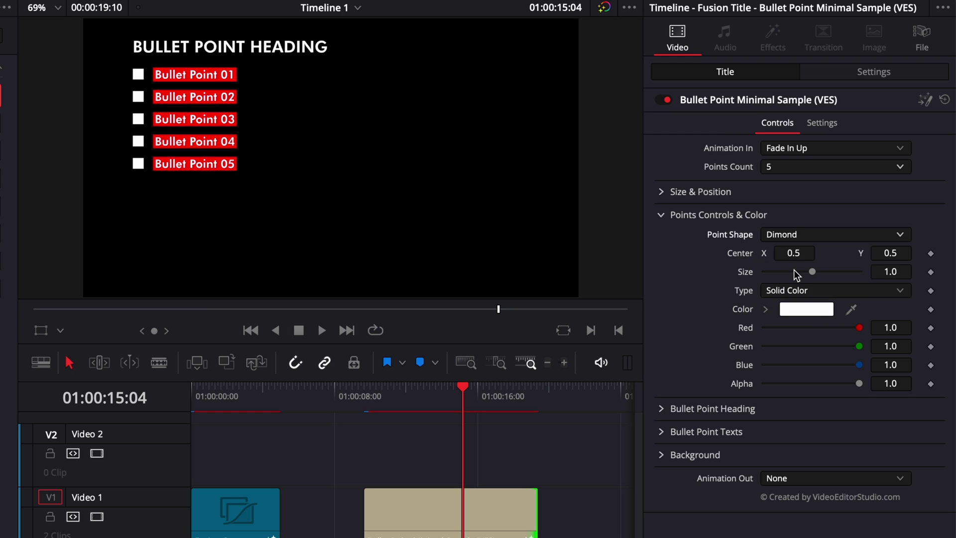
click(805, 234)
click(788, 282)
click(925, 101)
Expand the BulletPointMinimal01VES group and pan around its inner Transform and Merge nodes
double_click(215, 420)
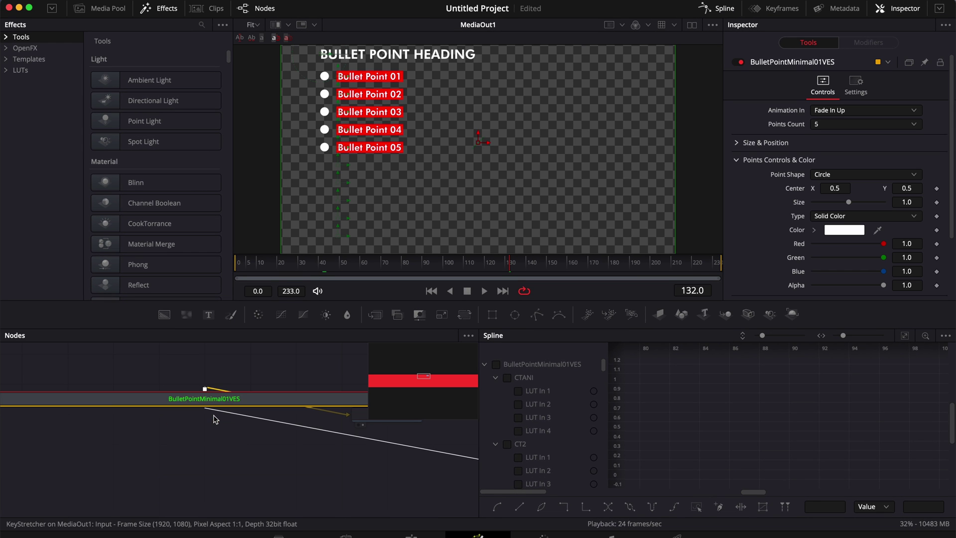
scroll(151, 428, down, 5)
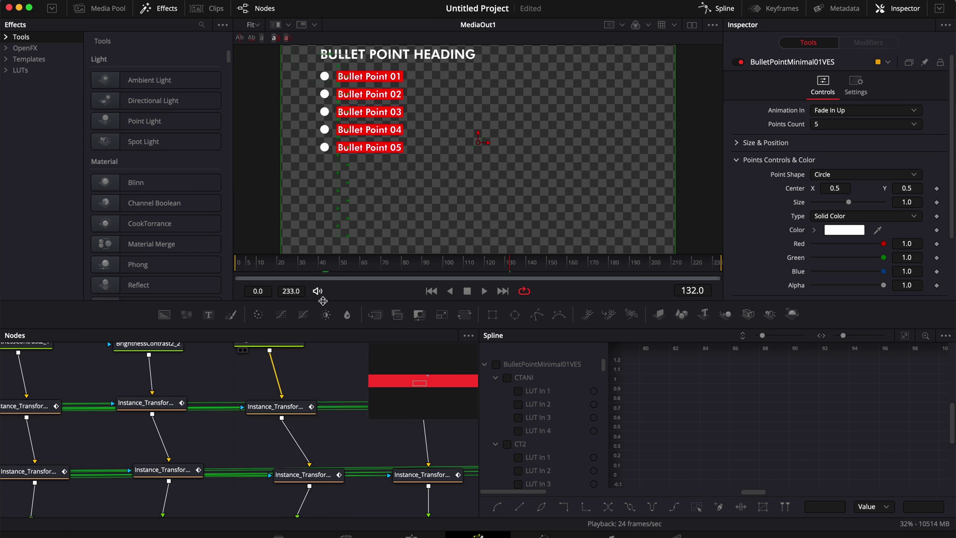
scroll(151, 432, left, 5)
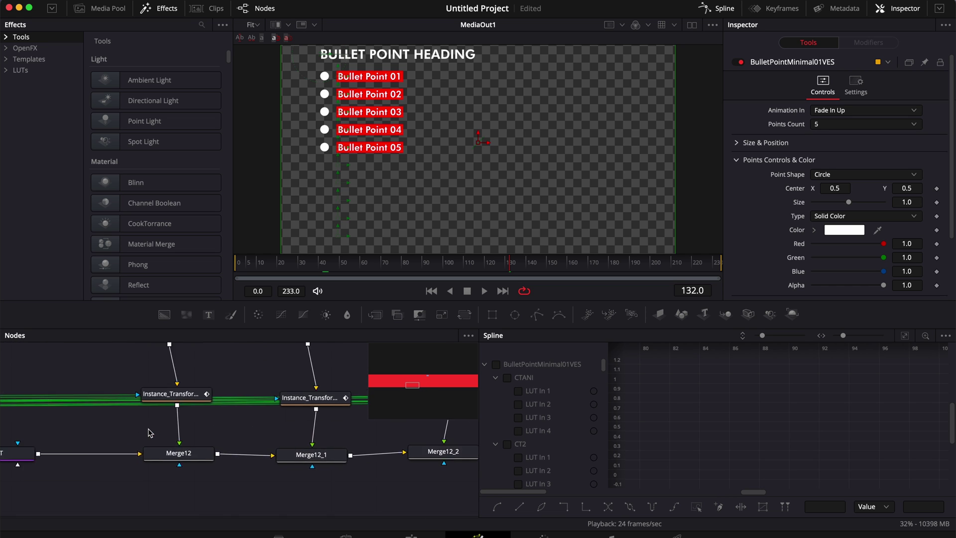
scroll(150, 428, up, 3)
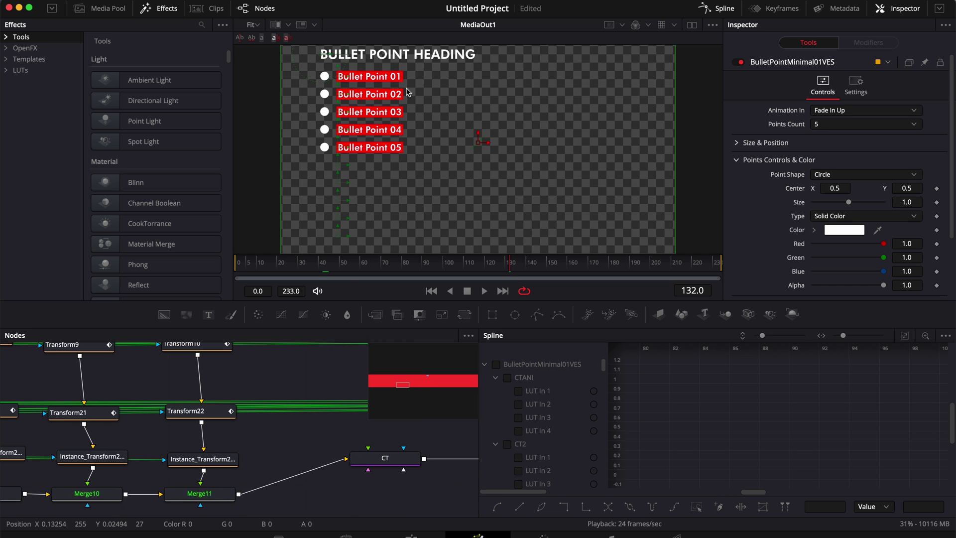
scroll(208, 348, left, 2)
scroll(170, 466, left, 10)
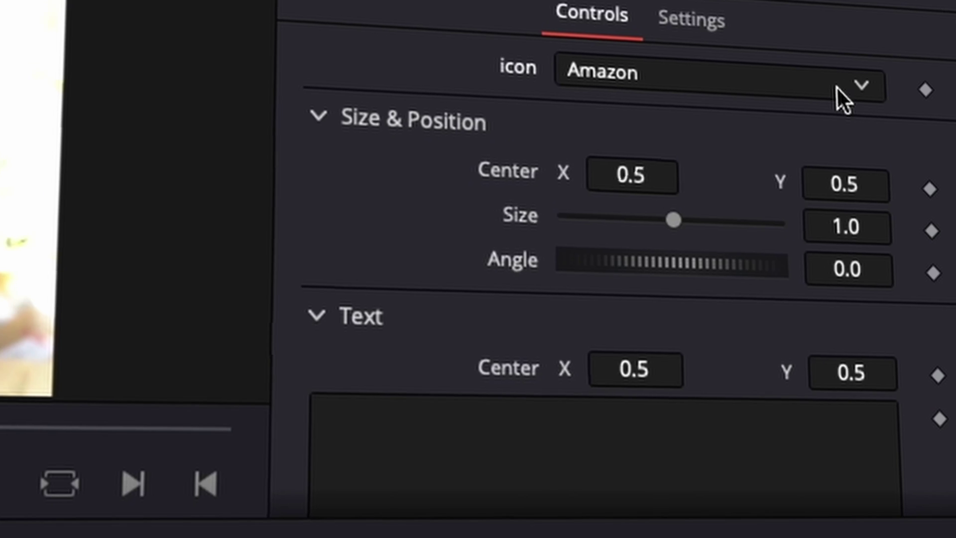
click(836, 87)
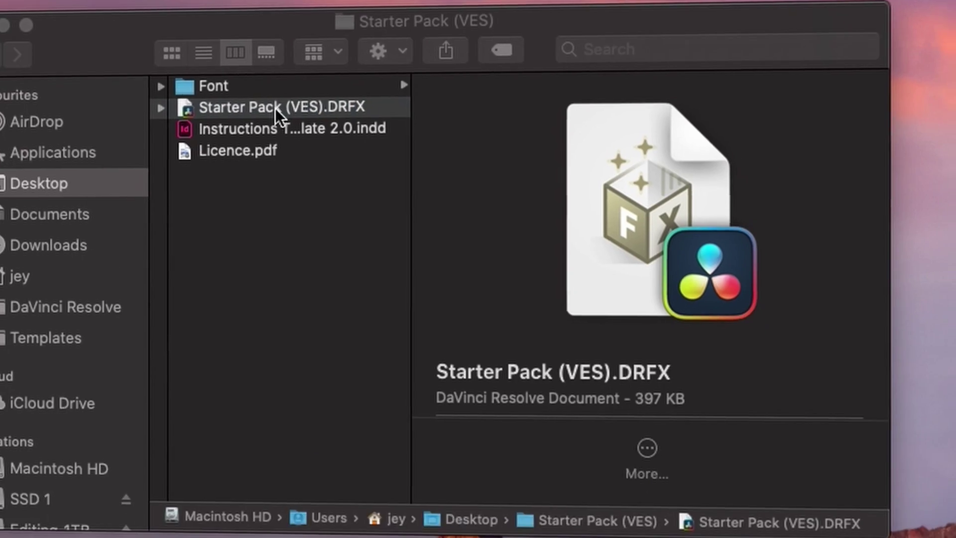
double_click(280, 119)
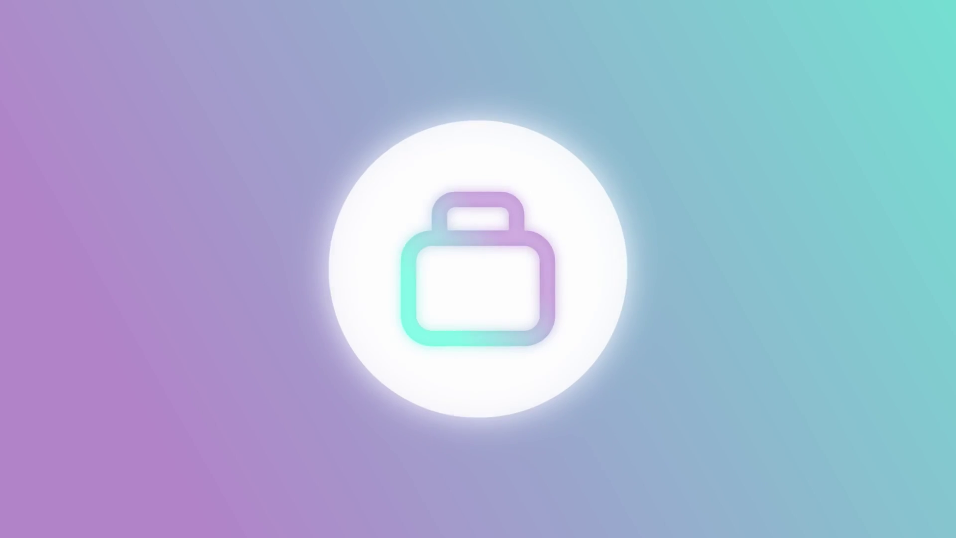